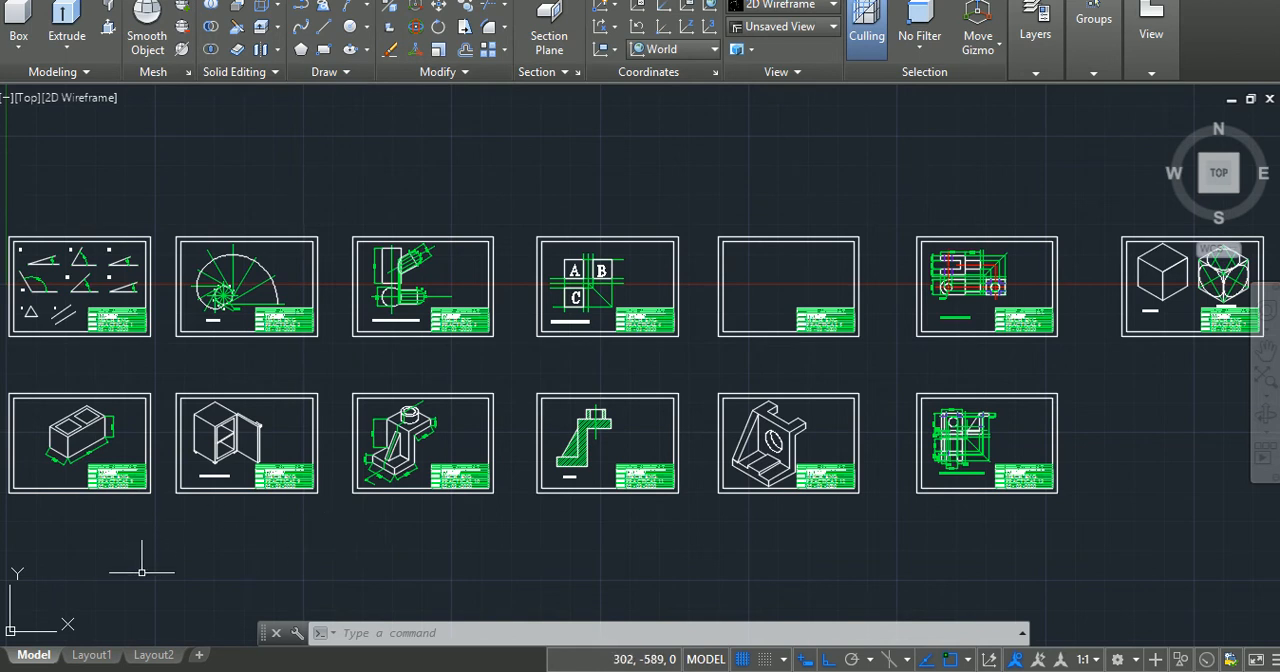
Step: Switch from model space to the Layout1 sheet
{"action": "left_click", "coordinate": [95, 656]}
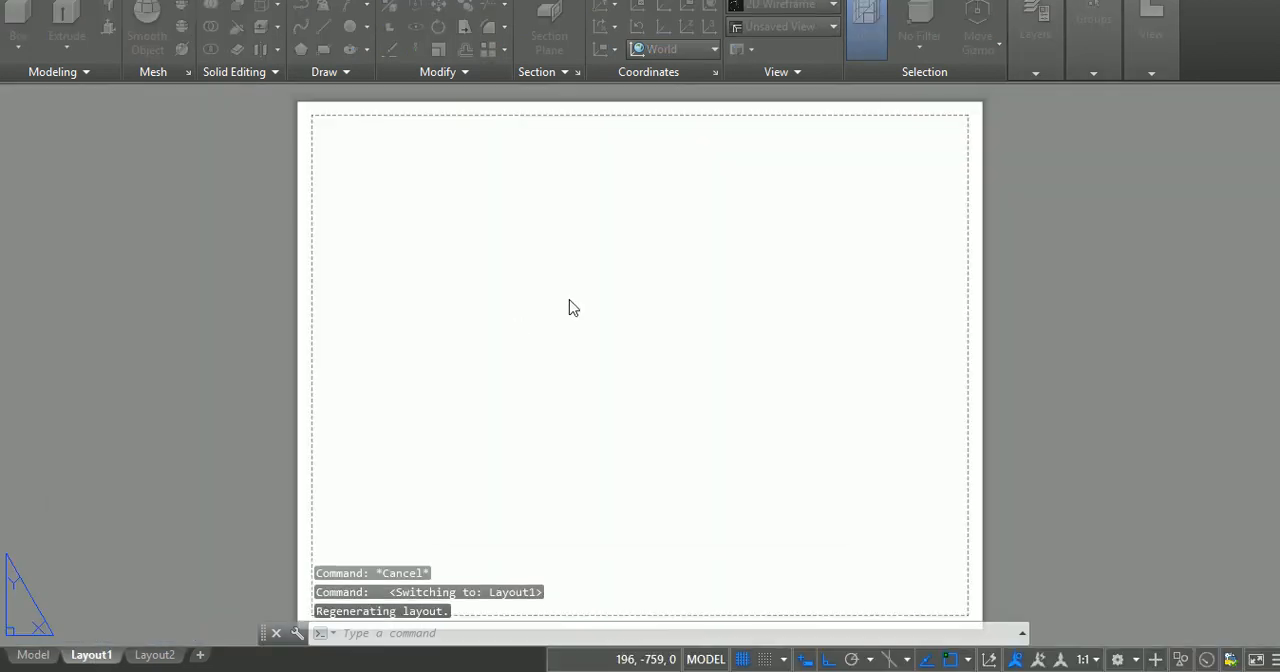
{"action": "left_click", "coordinate": [733, 513]}
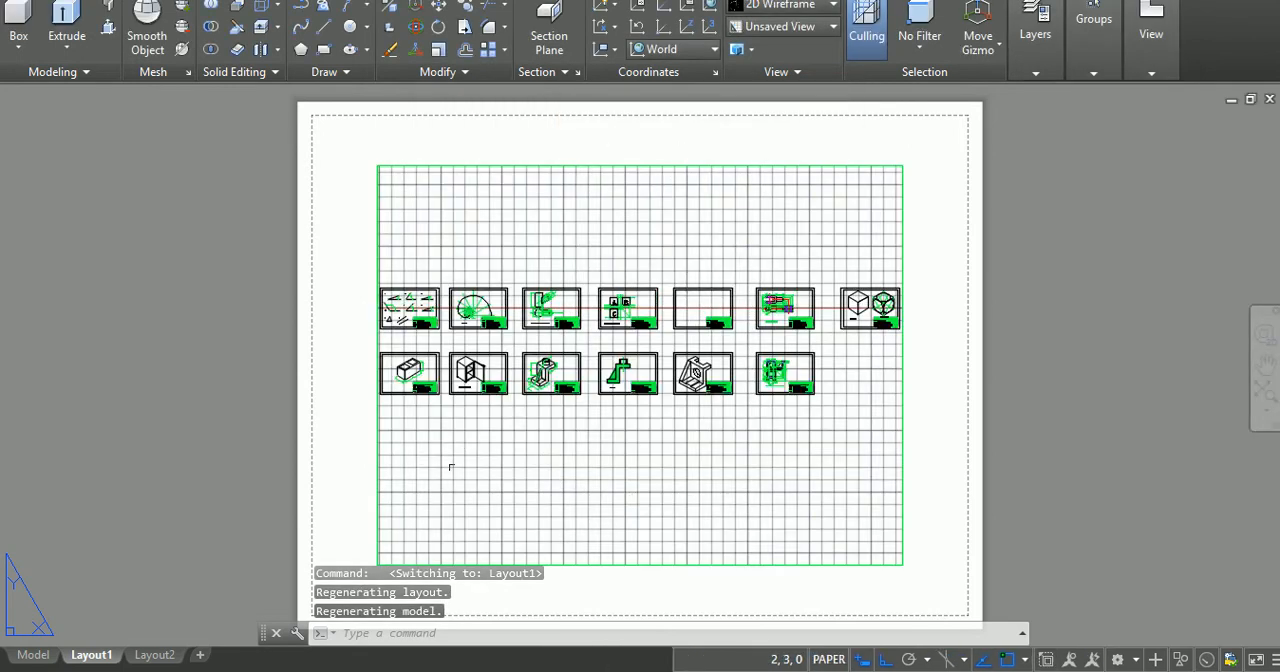
{"action": "key", "text": "Escape"}
{"action": "key", "text": "Escape"}
{"action": "key", "text": "Escape"}
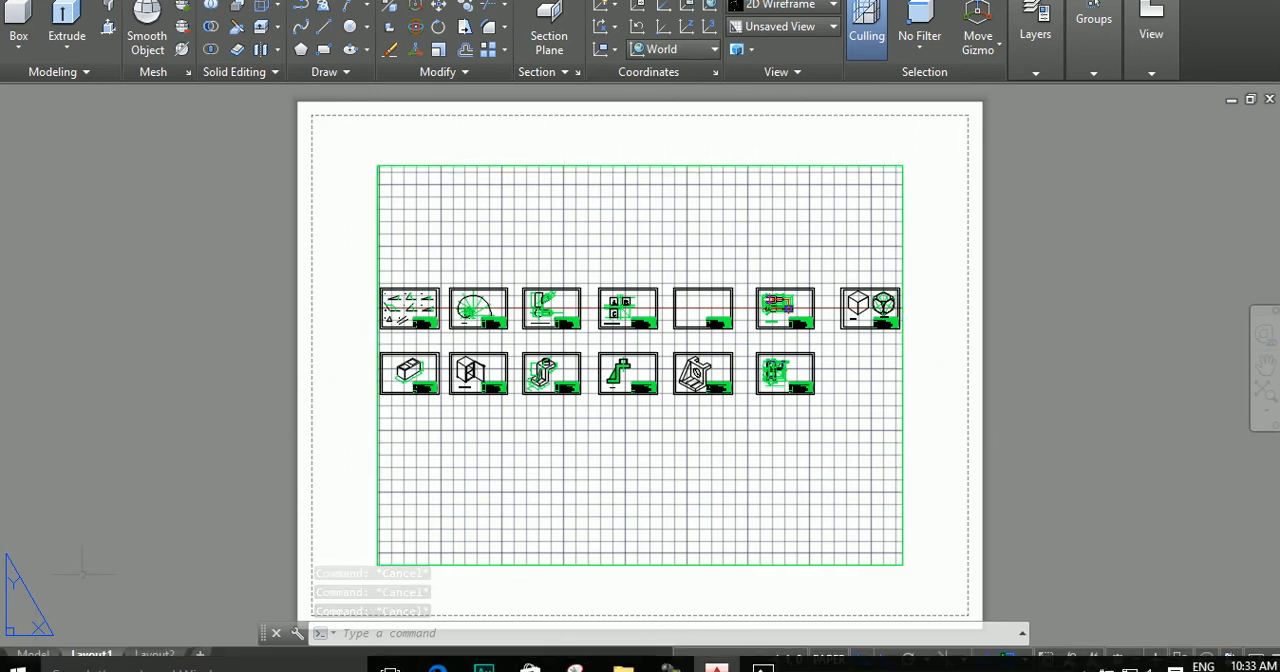
Step: Create a new page setup named a4 for Layout1
{"action": "right_click", "coordinate": [96, 656]}
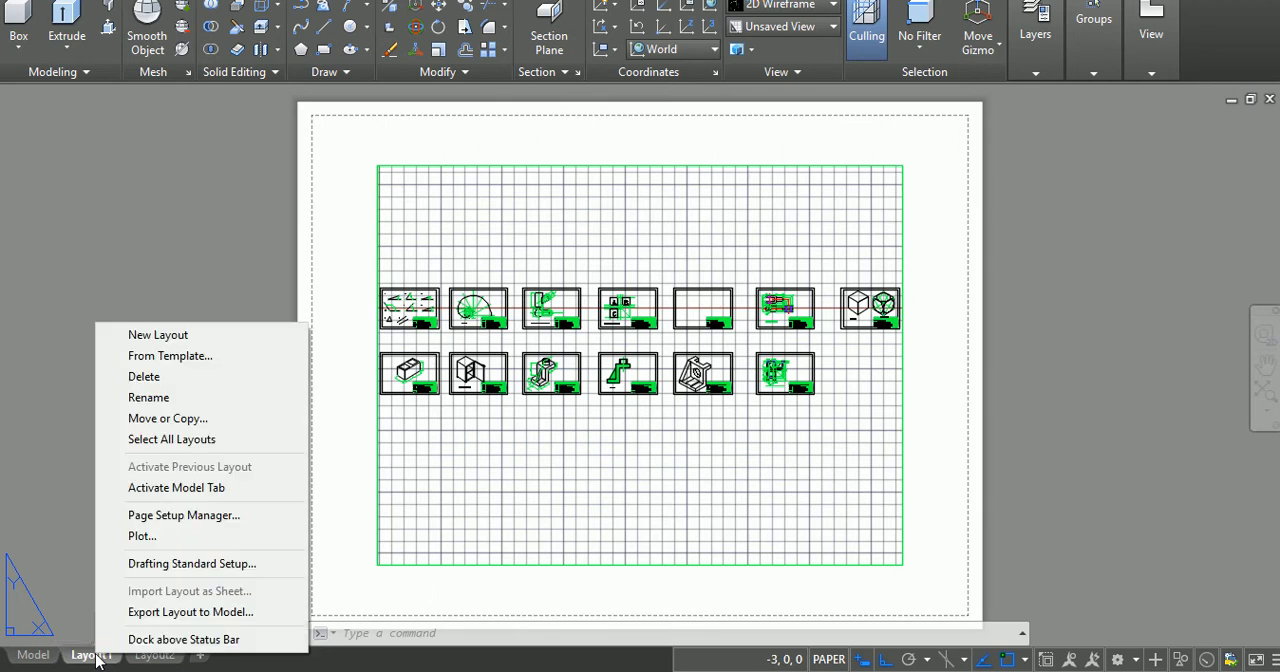
{"action": "left_click", "coordinate": [166, 516]}
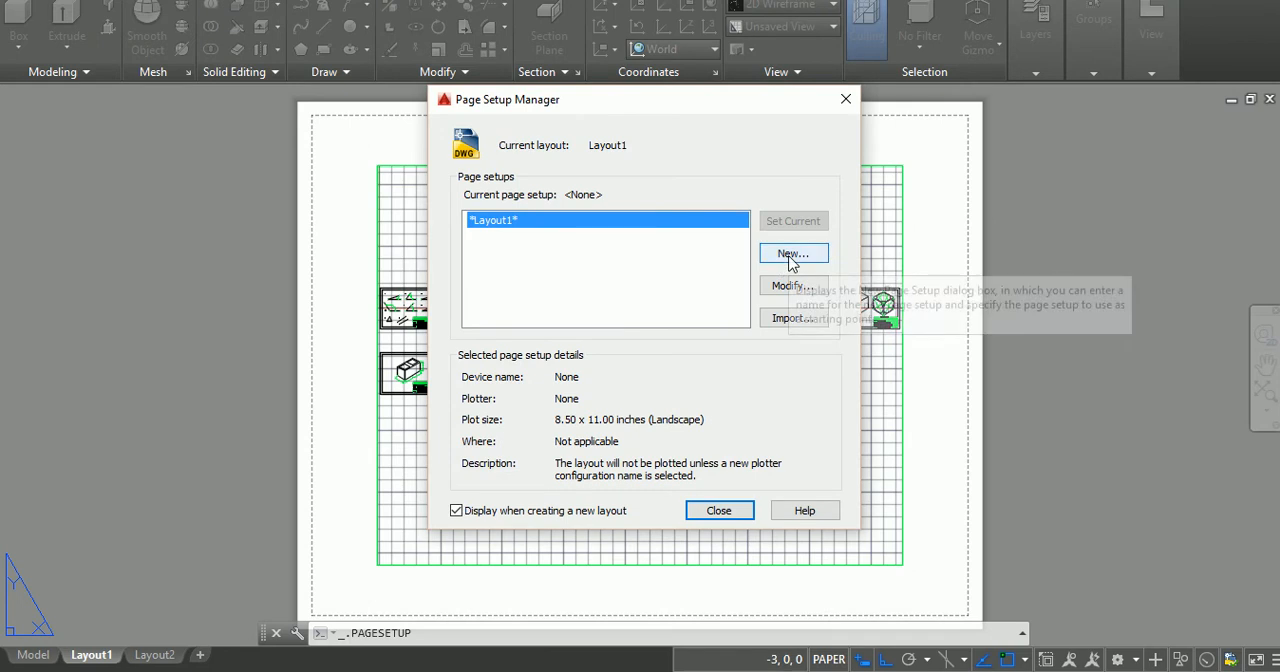
{"action": "left_click", "coordinate": [780, 254]}
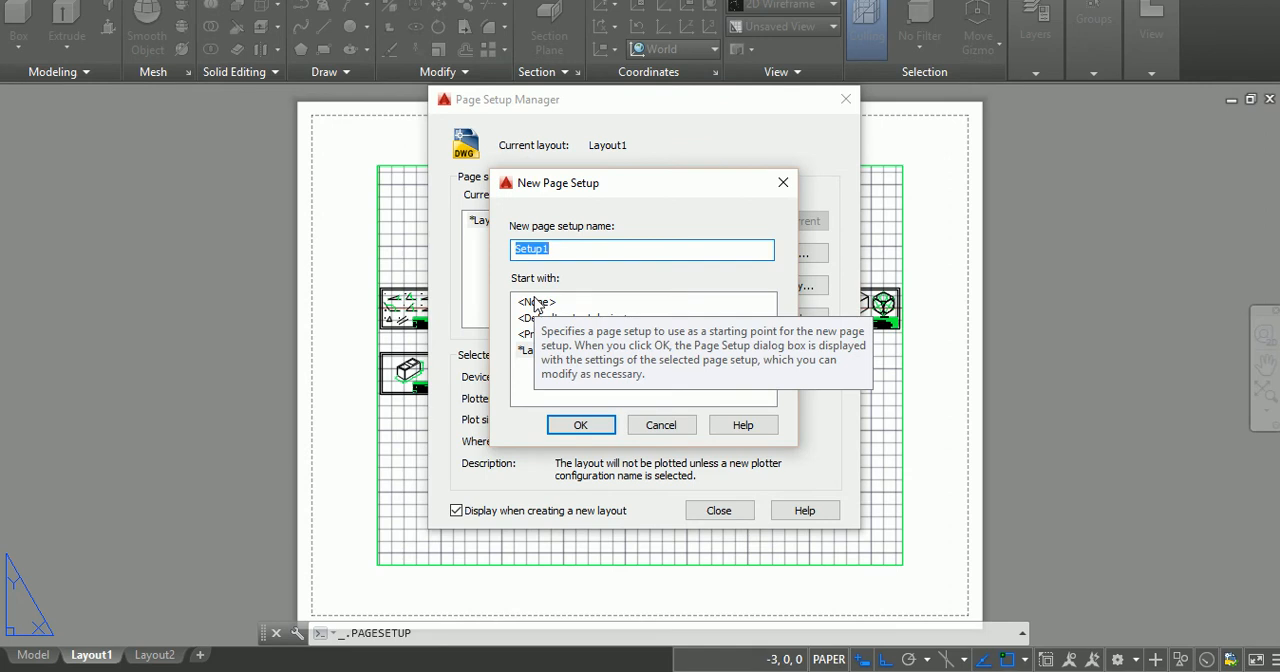
{"action": "type", "text": "a4"}
{"action": "key", "text": "Return"}
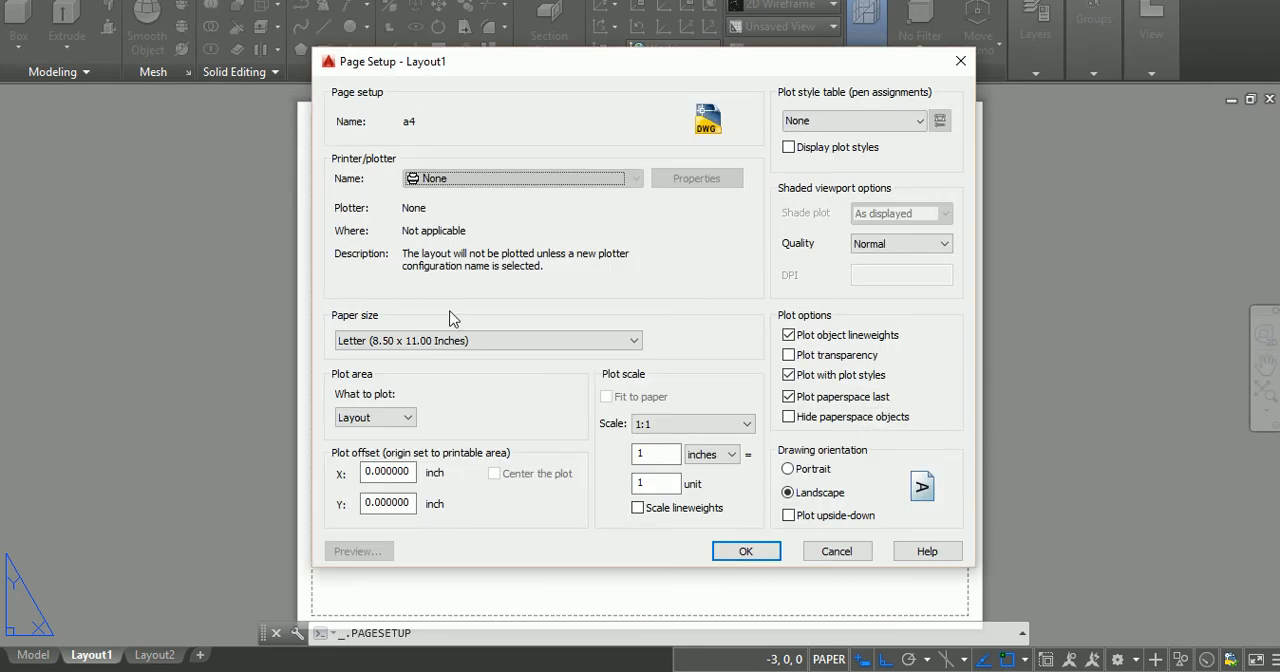
Step: Set the page setup's plotter to DWG To PDF.pc3 and its paper size to ISO A4 (297.00 x 210.00 MM)
{"action": "left_click", "coordinate": [515, 177]}
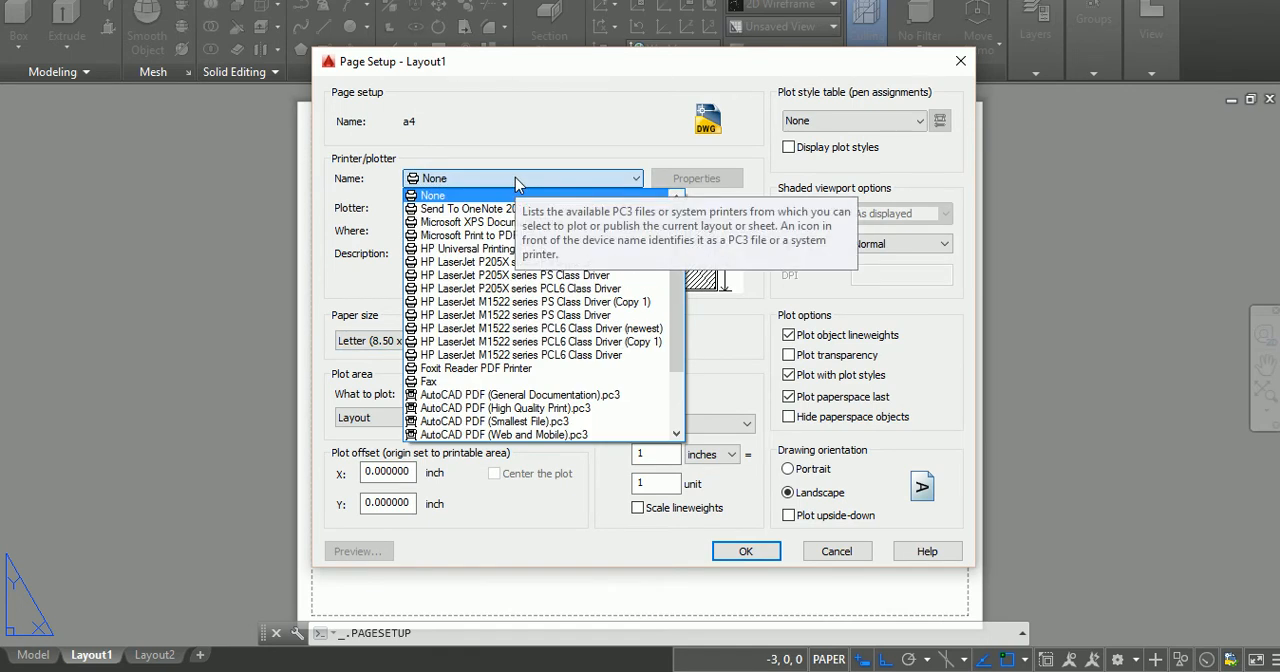
{"action": "key", "text": "d"}
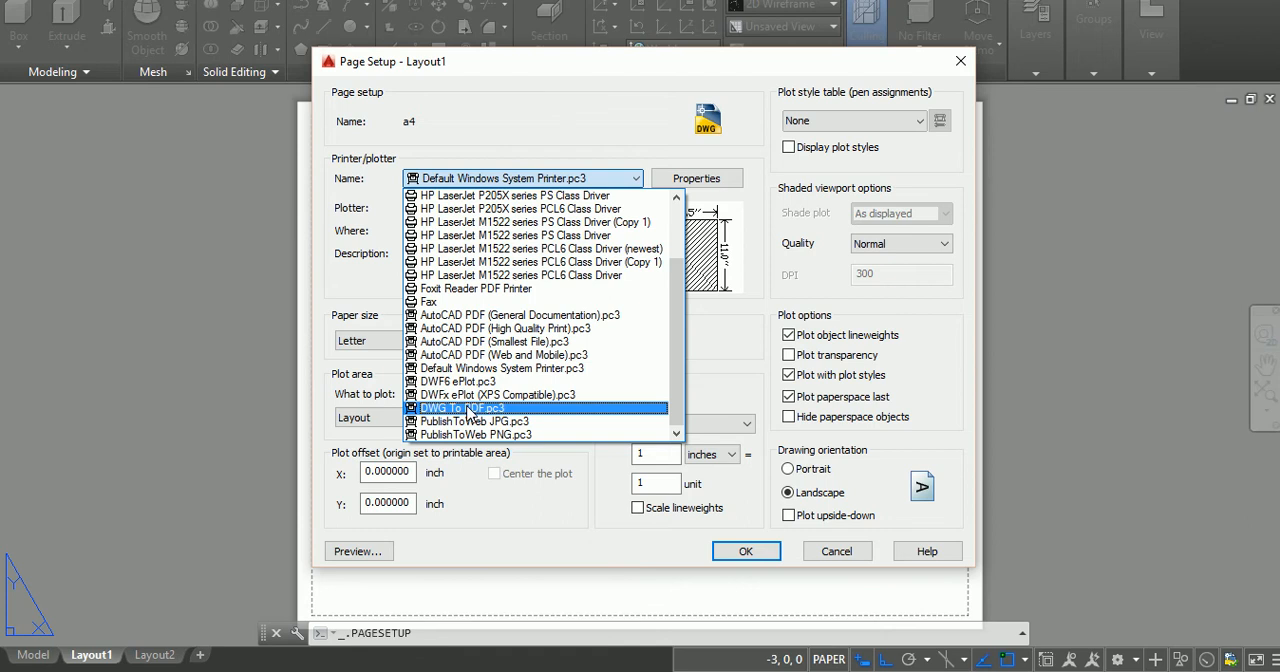
{"action": "left_click", "coordinate": [467, 410]}
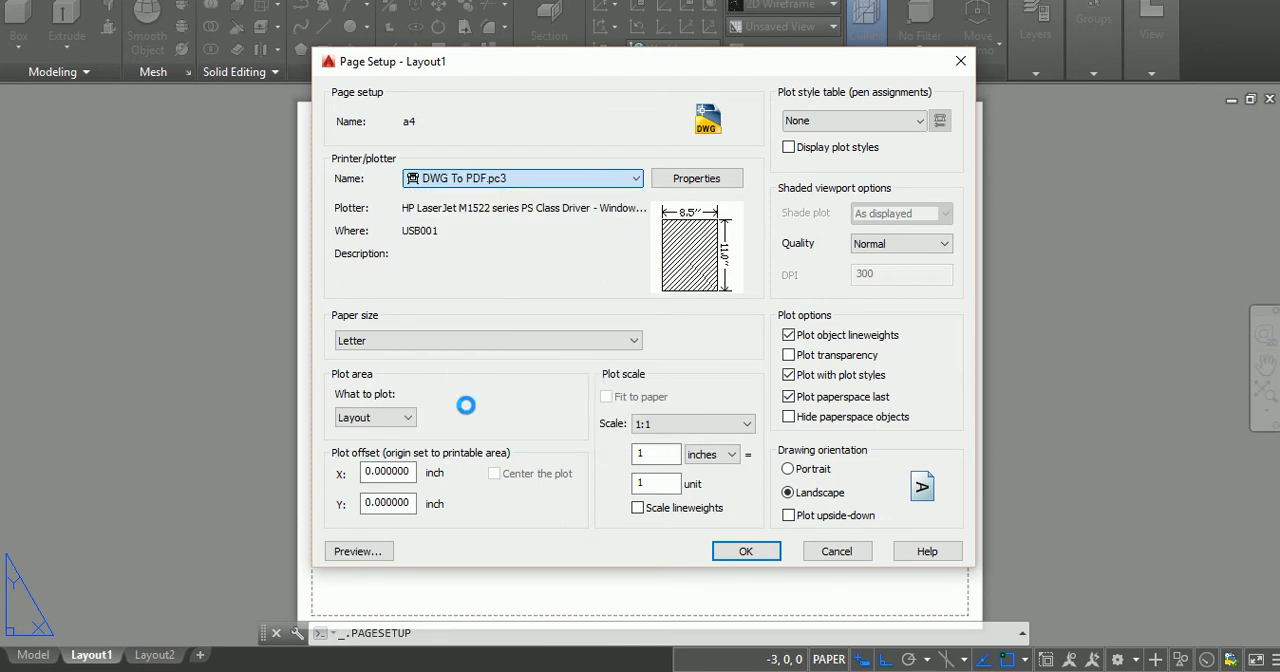
{"action": "left_click", "coordinate": [490, 341]}
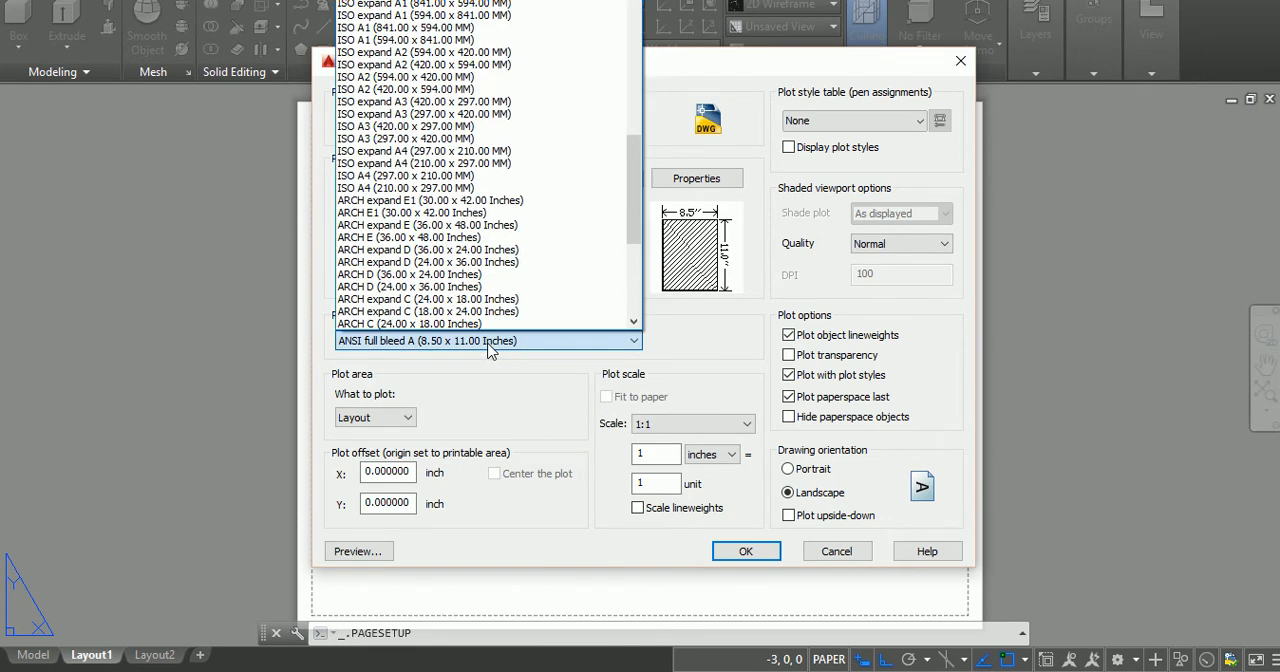
{"action": "key", "text": "Down"}
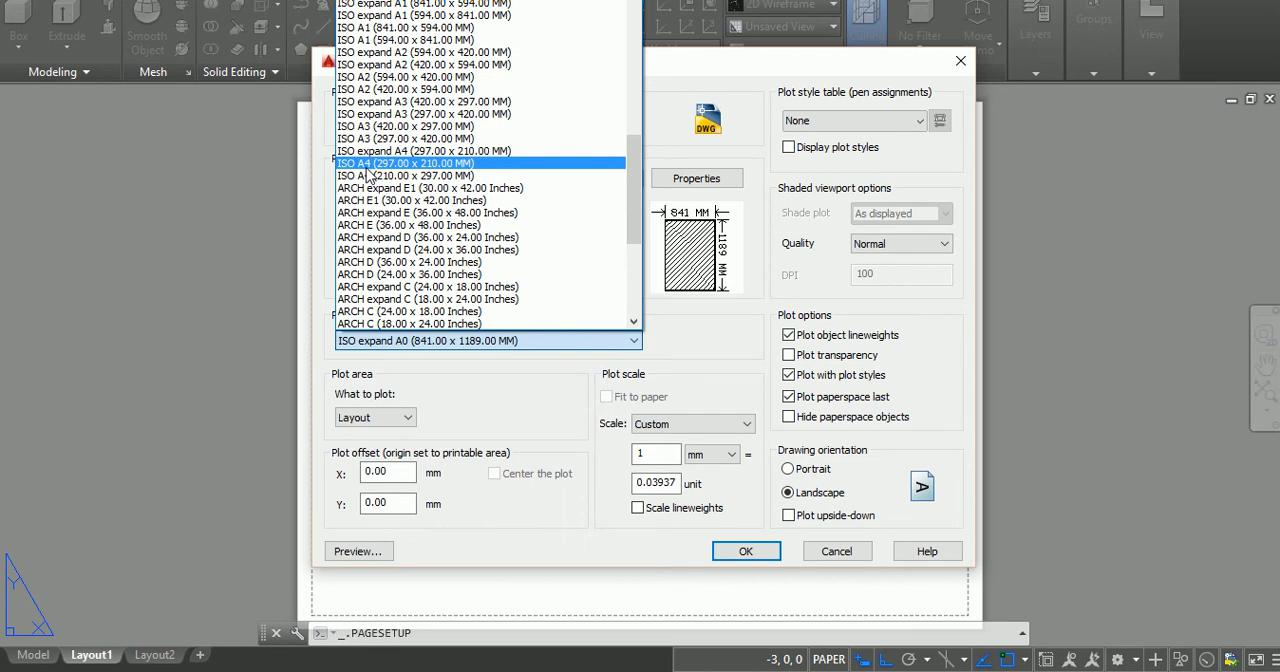
{"action": "left_click", "coordinate": [370, 164]}
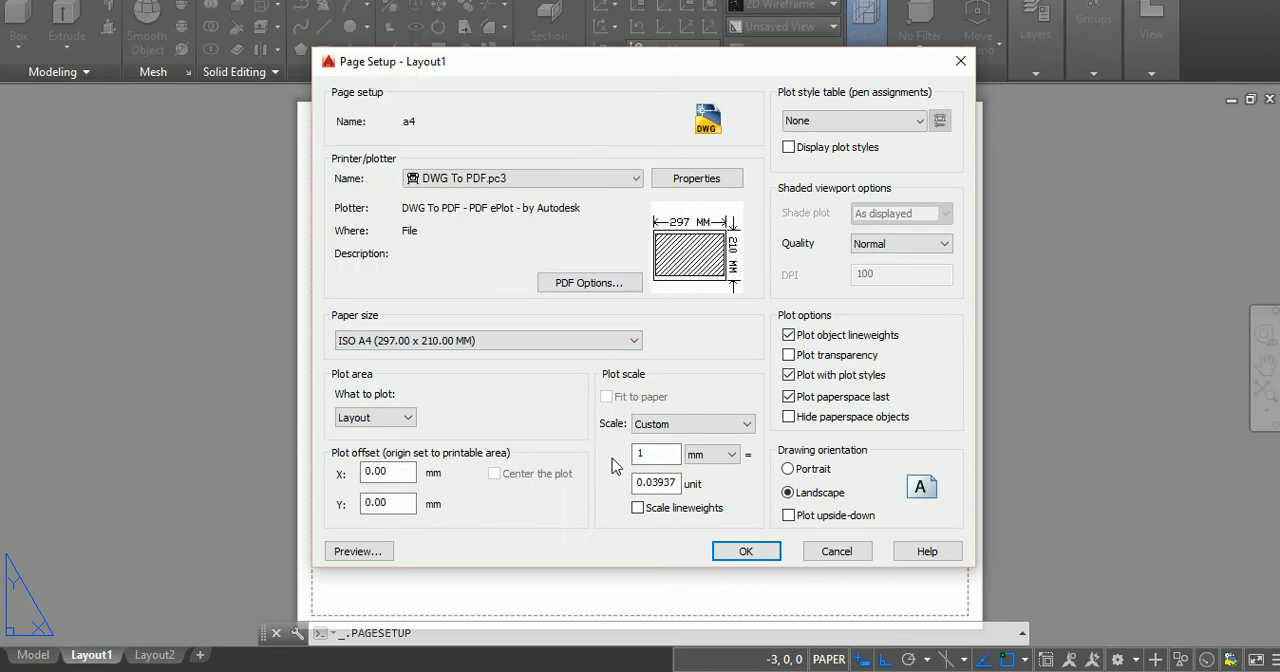
Step: Set the plot scale to 1:1, save the page setup and make a4 current for Layout1
{"action": "left_click", "coordinate": [700, 424]}
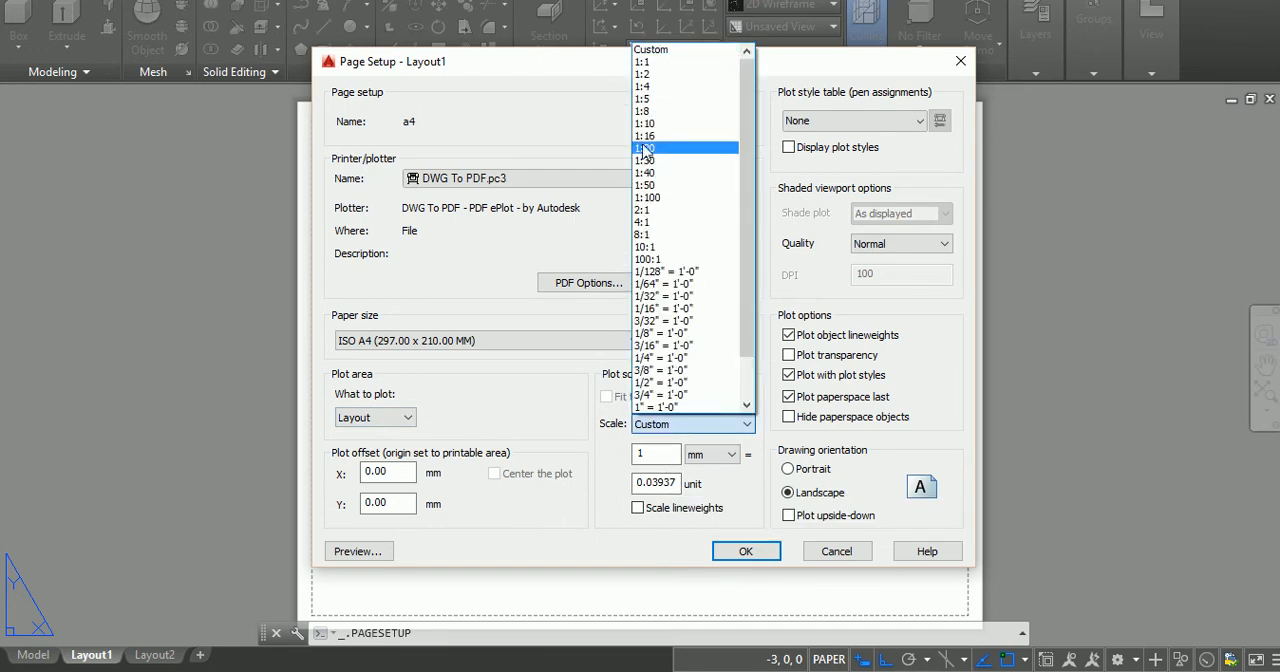
{"action": "left_click", "coordinate": [643, 63]}
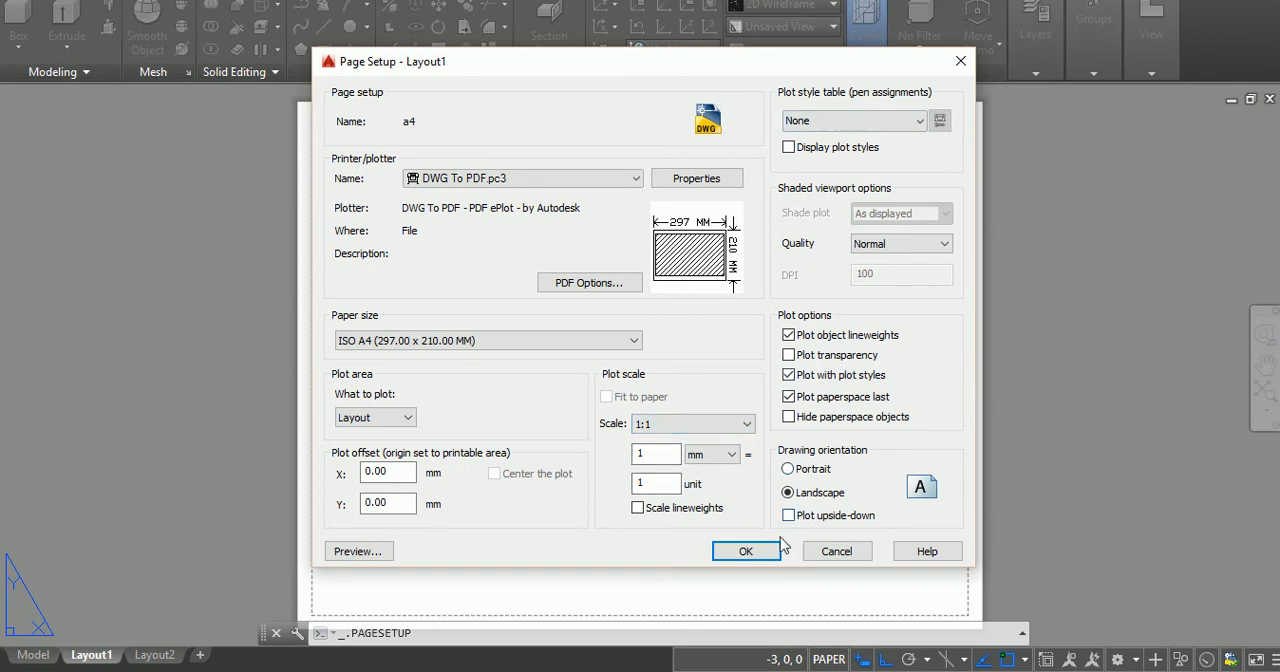
{"action": "left_click", "coordinate": [746, 552]}
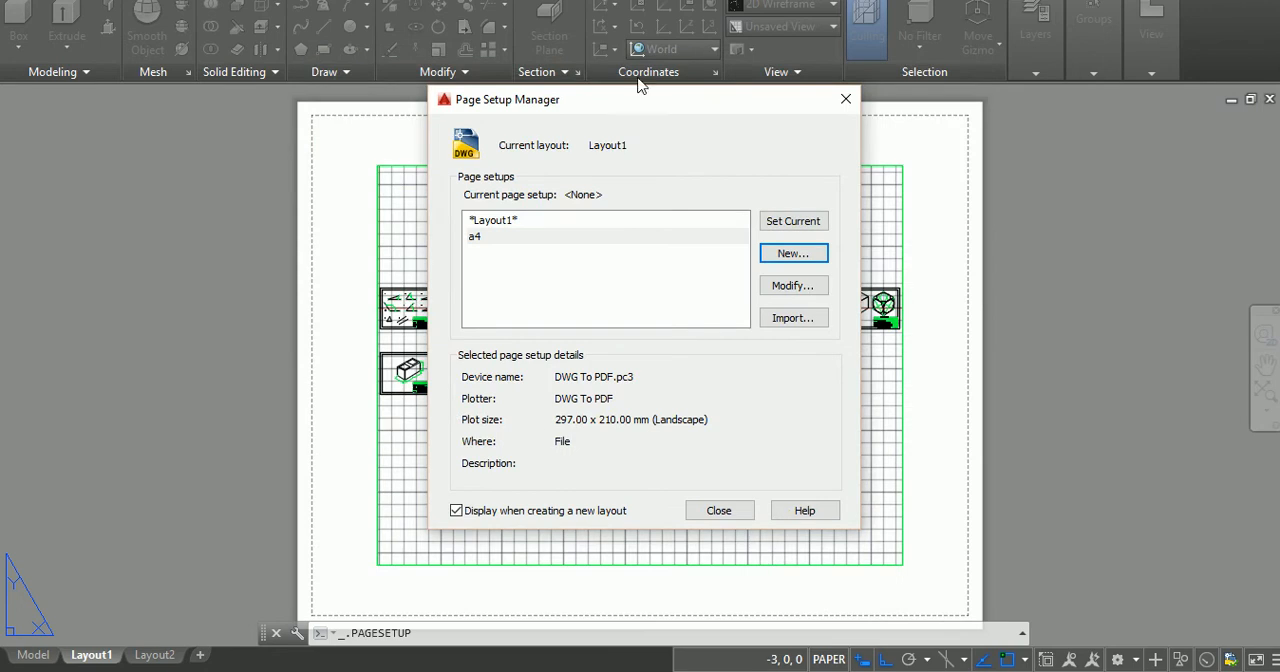
{"action": "double_click", "coordinate": [596, 240]}
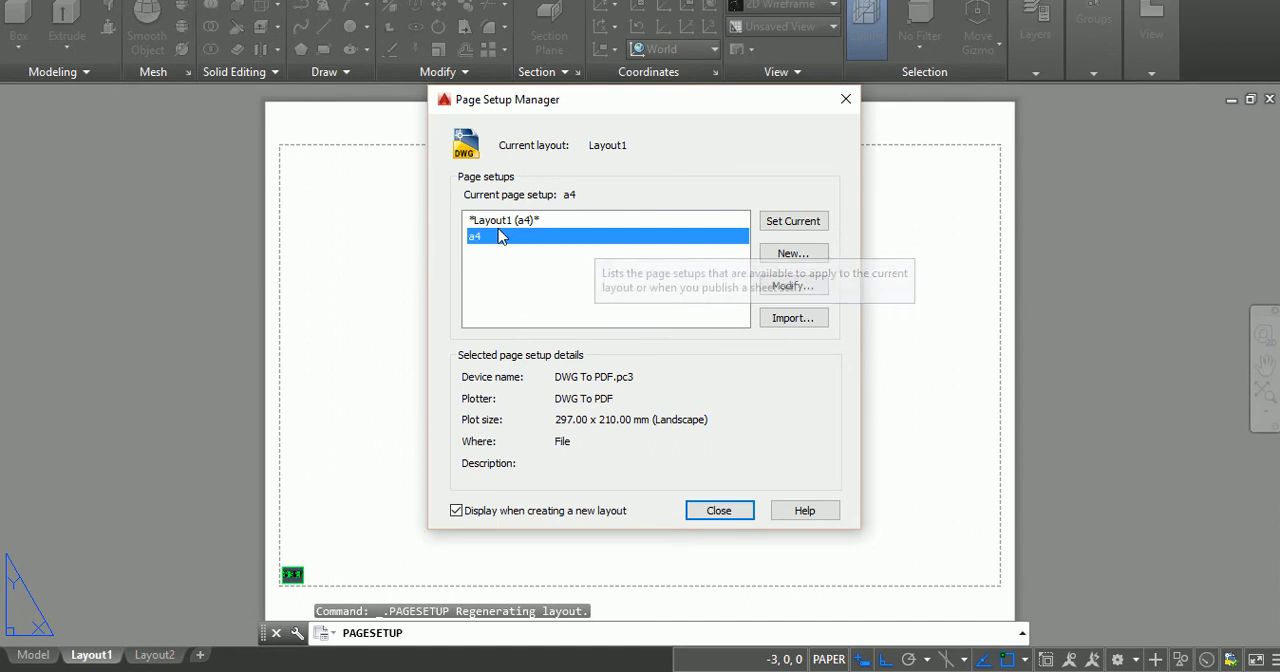
{"action": "left_click", "coordinate": [737, 513]}
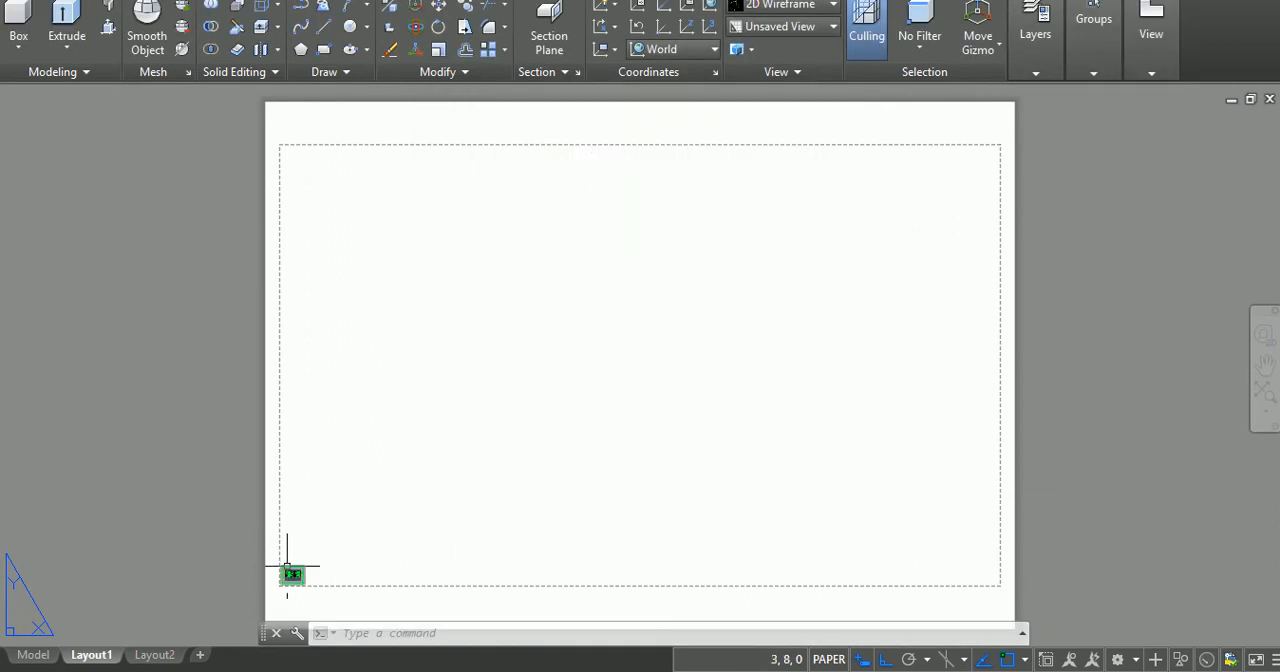
Step: Delete the small existing viewport in the lower-left corner of the sheet
{"action": "left_click", "coordinate": [289, 567]}
{"action": "key", "text": "Delete"}
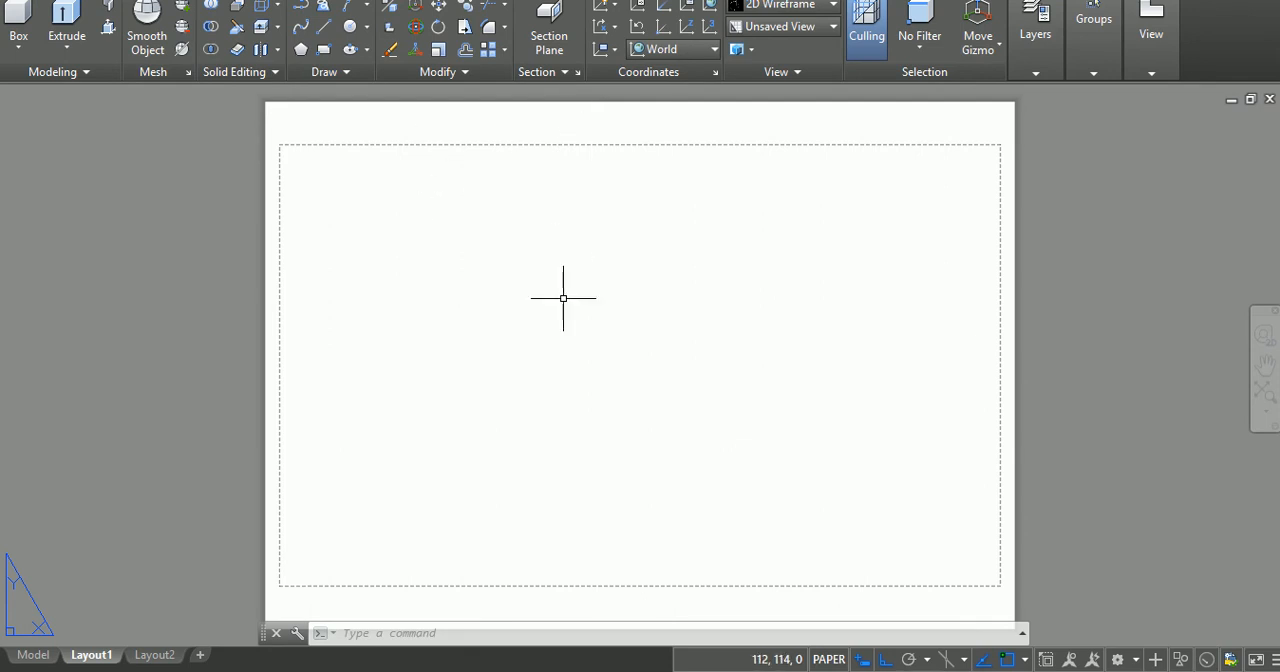
{"action": "key", "text": "Escape"}
{"action": "key", "text": "Escape"}
{"action": "key", "text": "Escape"}
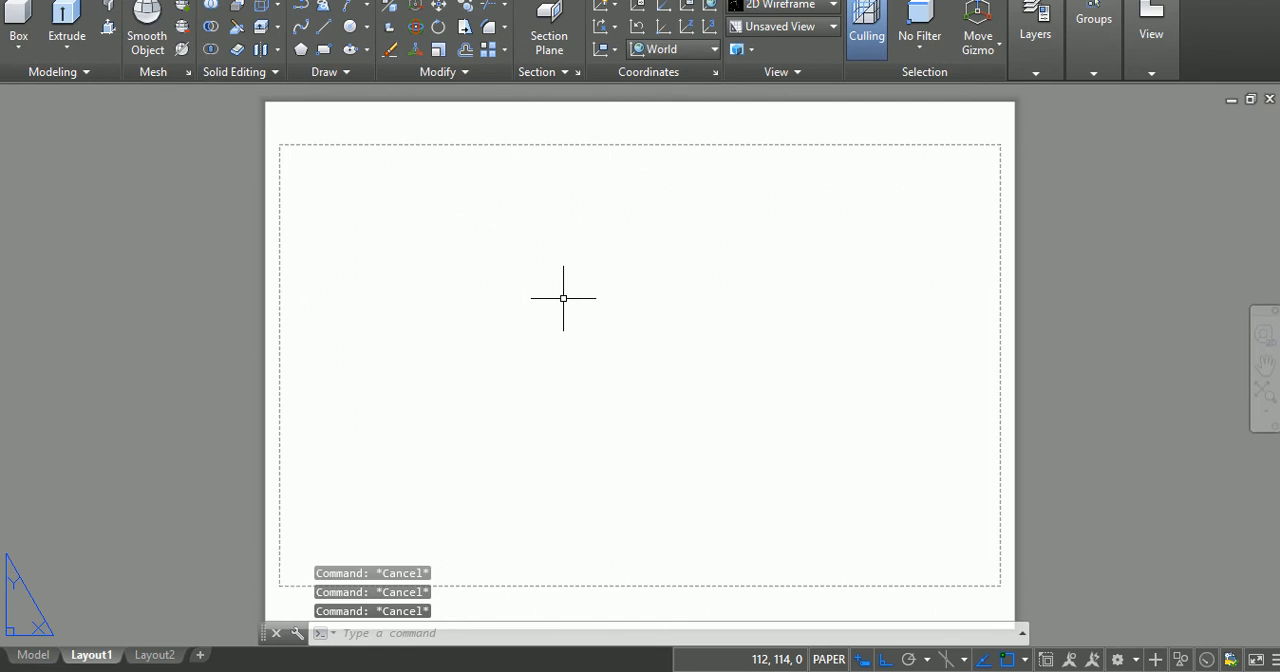
Step: Create a viewport with the active model configuration, spanning the whole A4 sheet from its upper-left to its lower-right corner
{"action": "type", "text": "vport"}
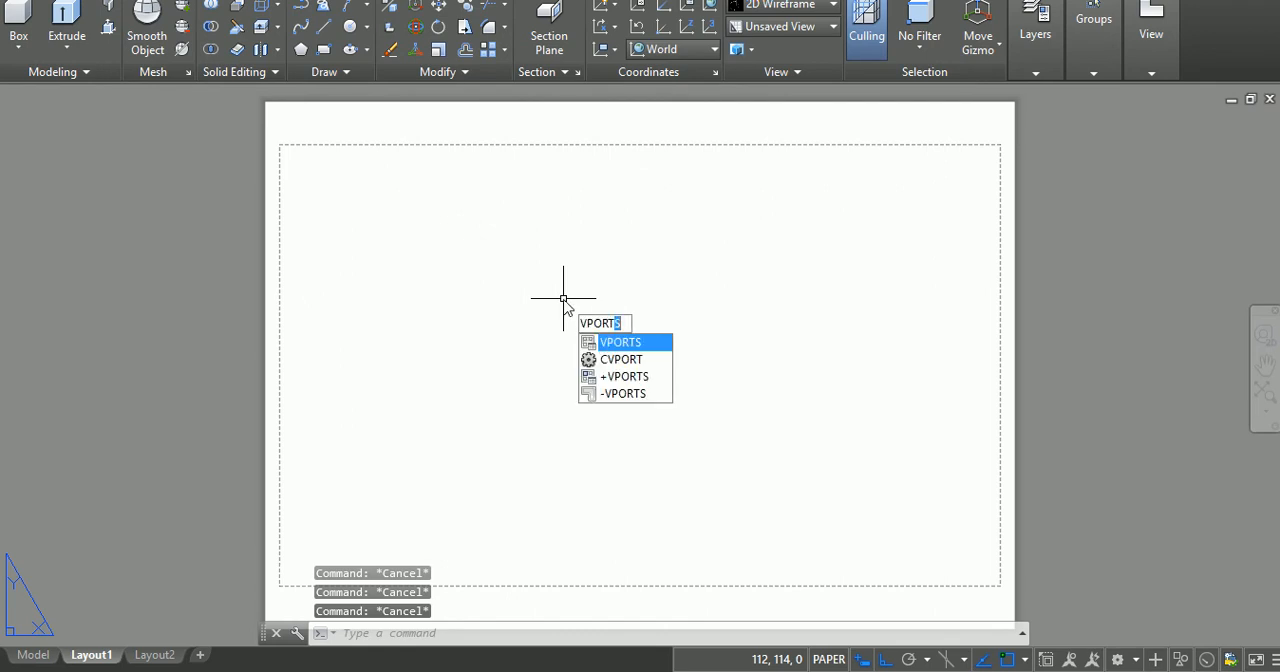
{"action": "key", "text": "Return"}
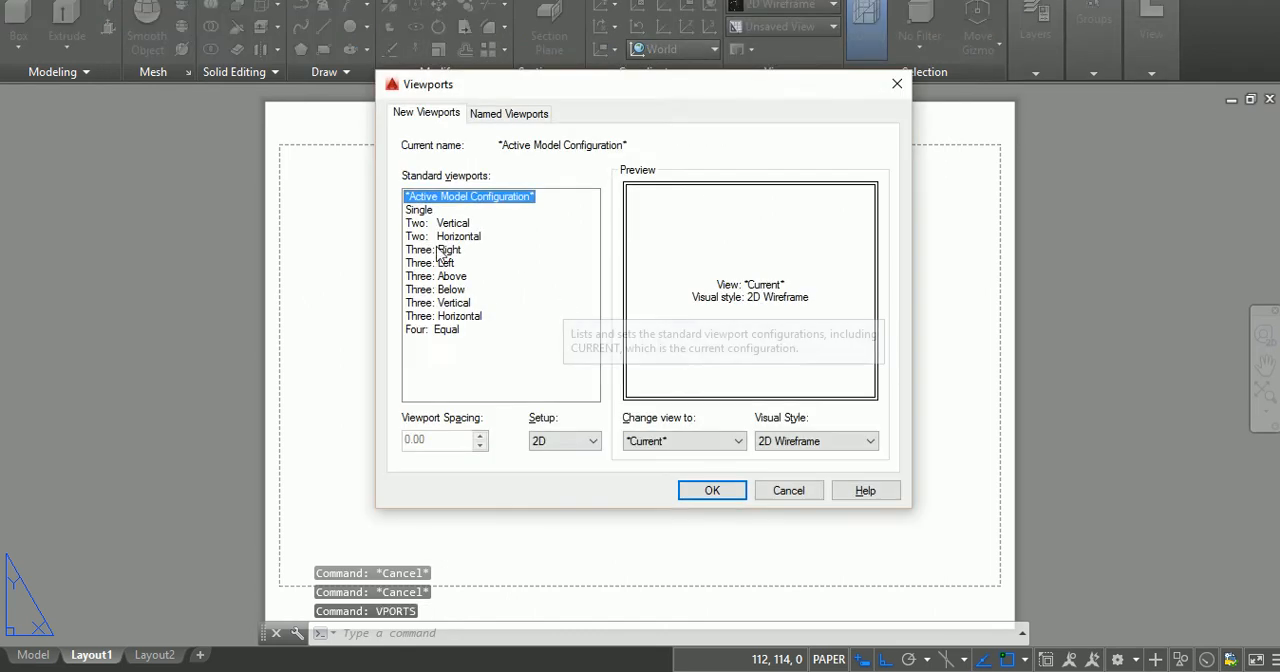
{"action": "left_click", "coordinate": [684, 492]}
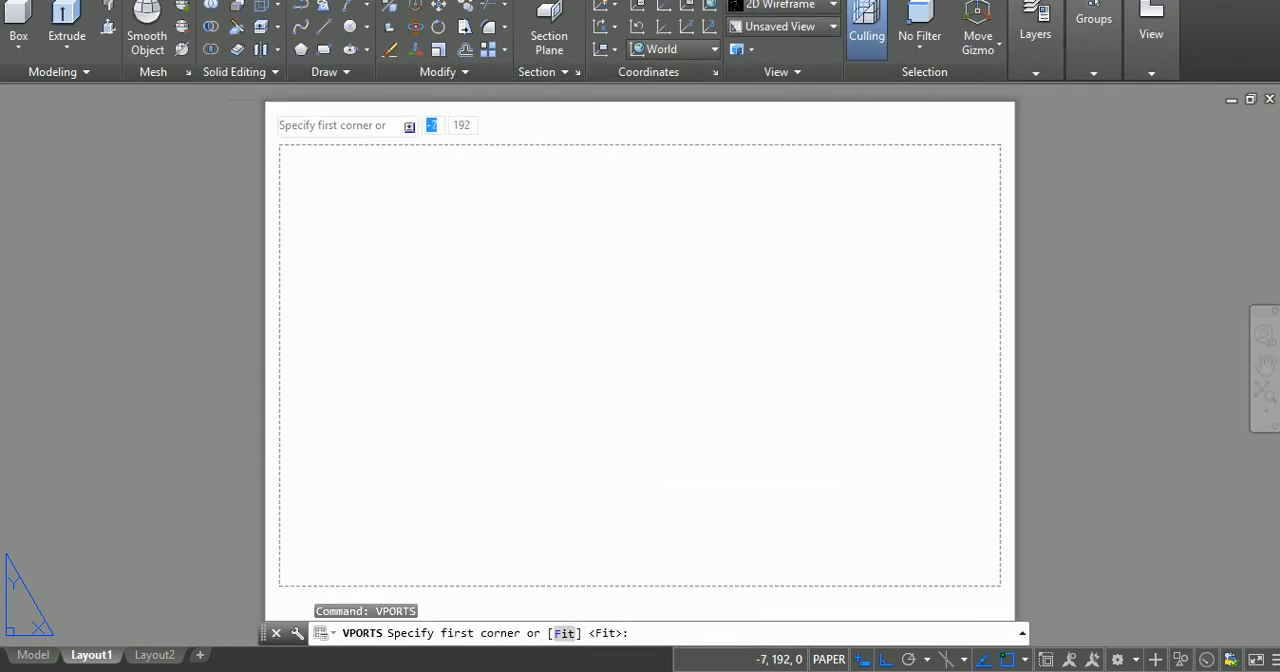
{"action": "scroll", "coordinate": [283, 123], "scroll_direction": "down", "scroll_amount": 1}
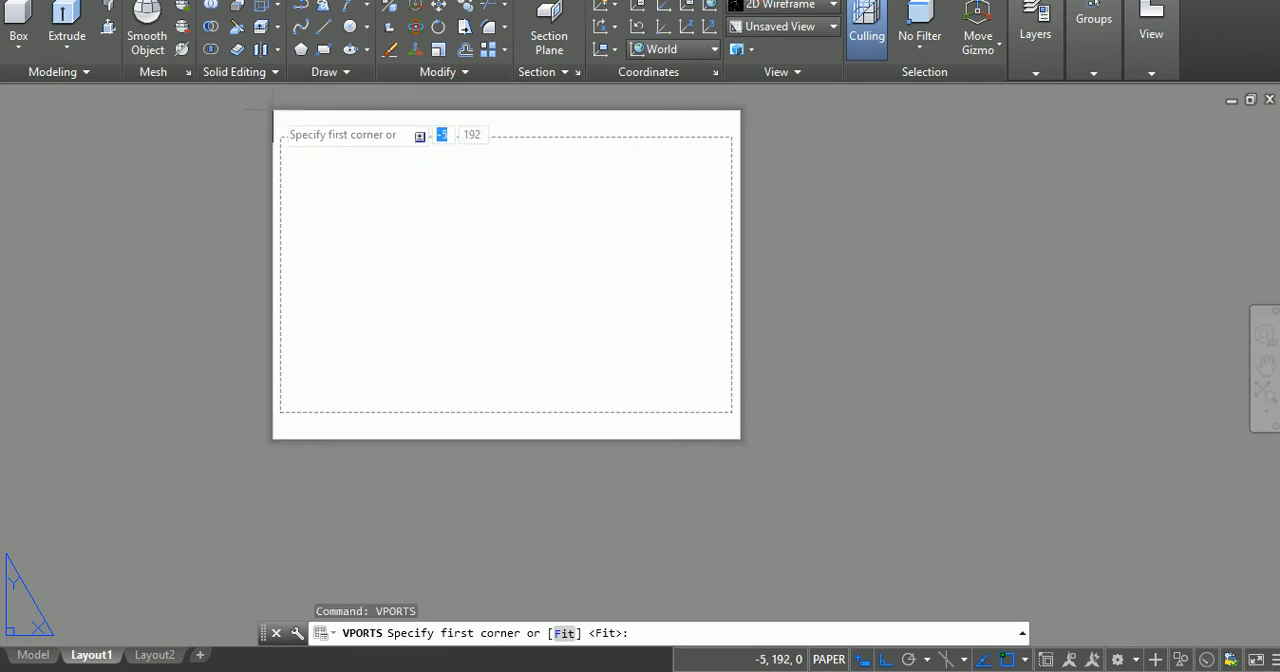
{"action": "left_click", "coordinate": [275, 111]}
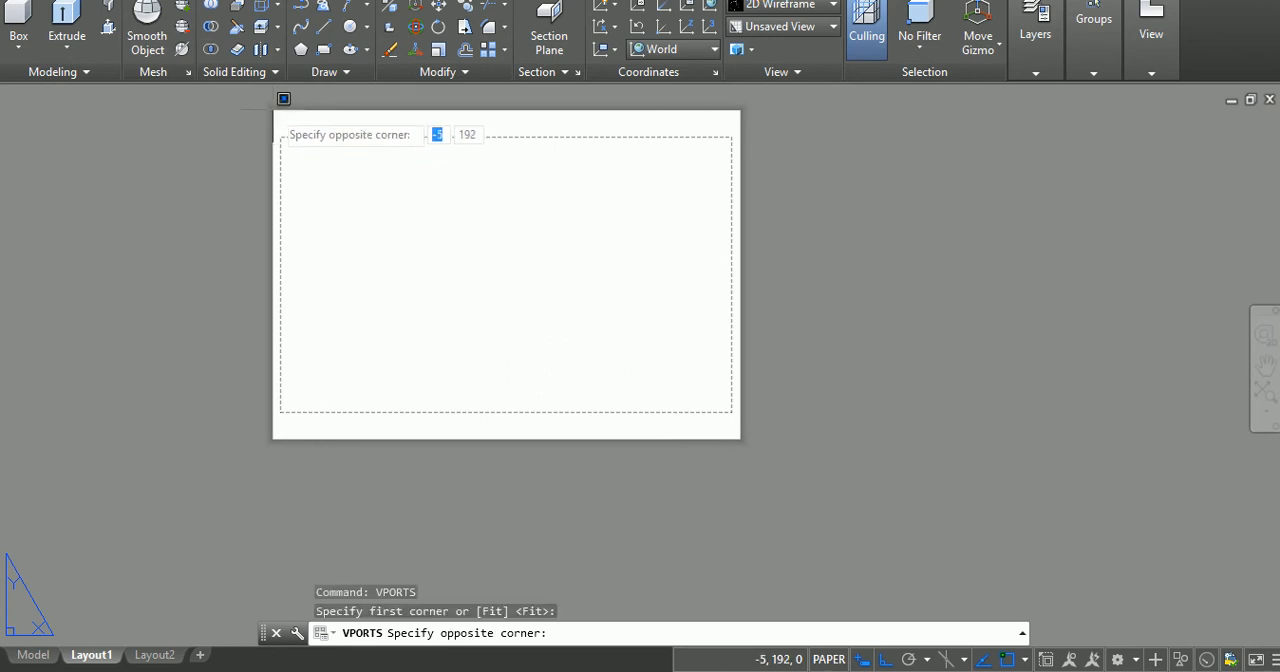
{"action": "left_click", "coordinate": [752, 429]}
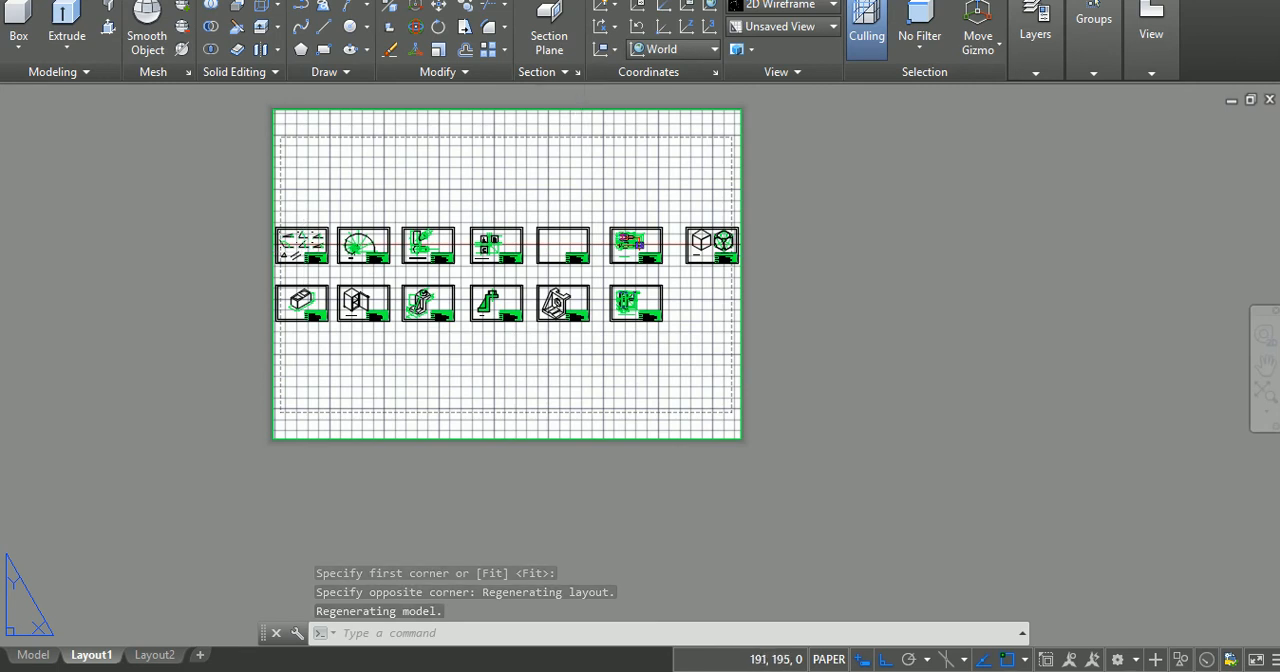
Step: Set the scale of the new viewport to 1:1
{"action": "left_click", "coordinate": [585, 110]}
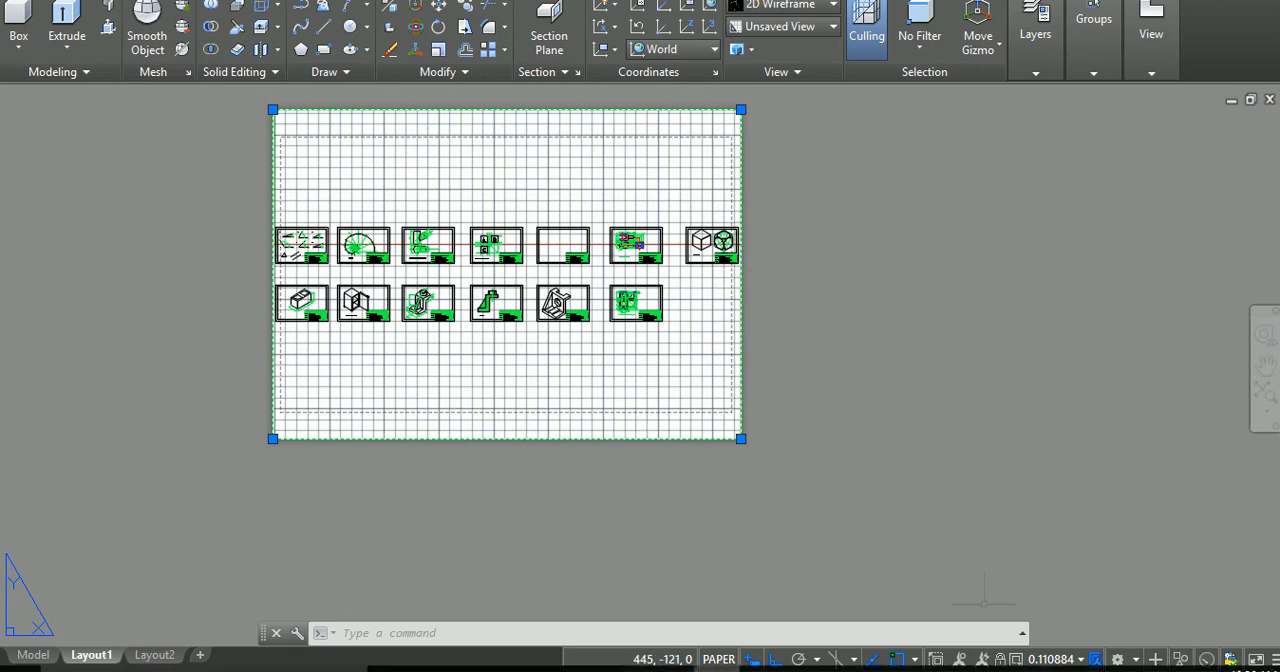
{"action": "left_click", "coordinate": [1050, 660]}
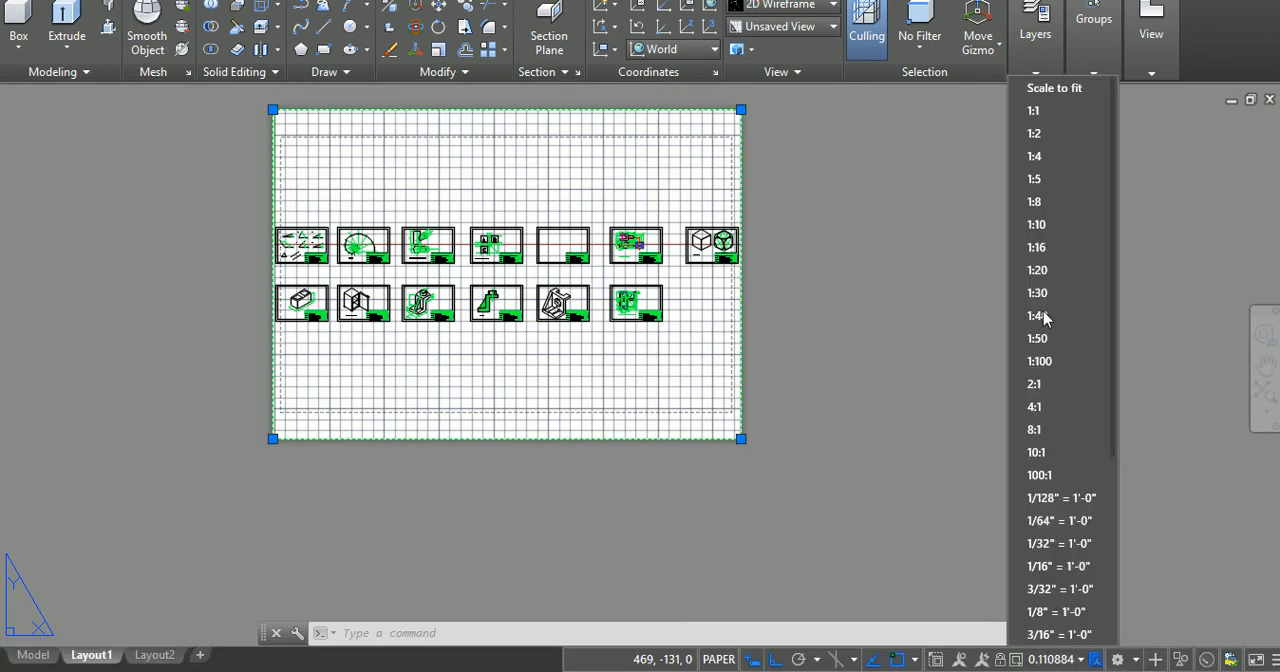
{"action": "left_click", "coordinate": [1033, 112]}
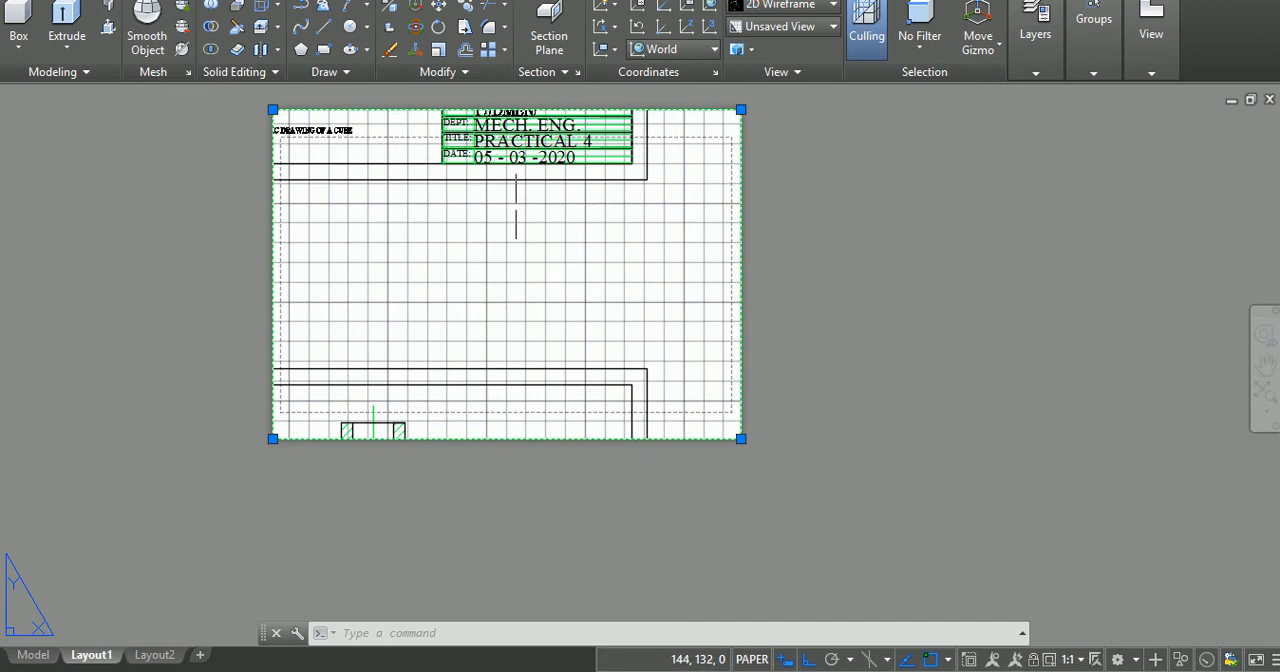
Step: Activate the viewport's model space and pan until the Practical 1 drawing frame is centred within the viewport
{"action": "left_click", "coordinate": [1266, 363]}
{"action": "left_click_drag", "start_coordinate": [377, 263], "coordinate": [423, 289]}
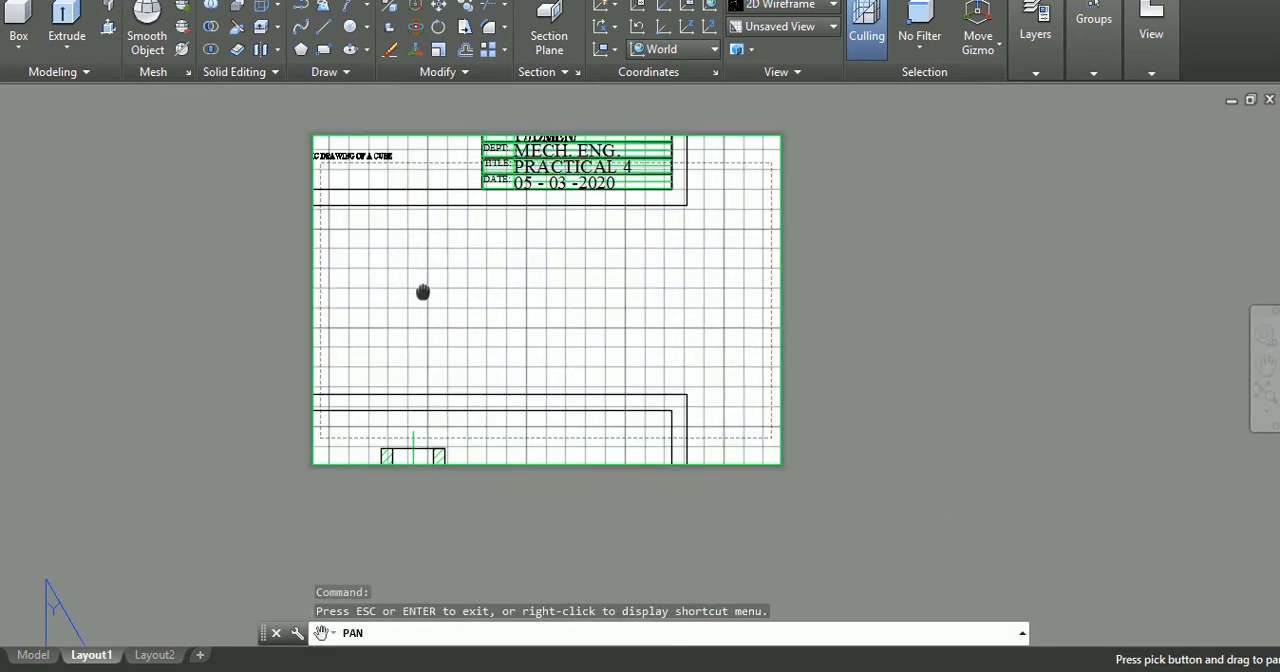
{"action": "key", "text": "Escape"}
{"action": "double_click", "coordinate": [422, 273]}
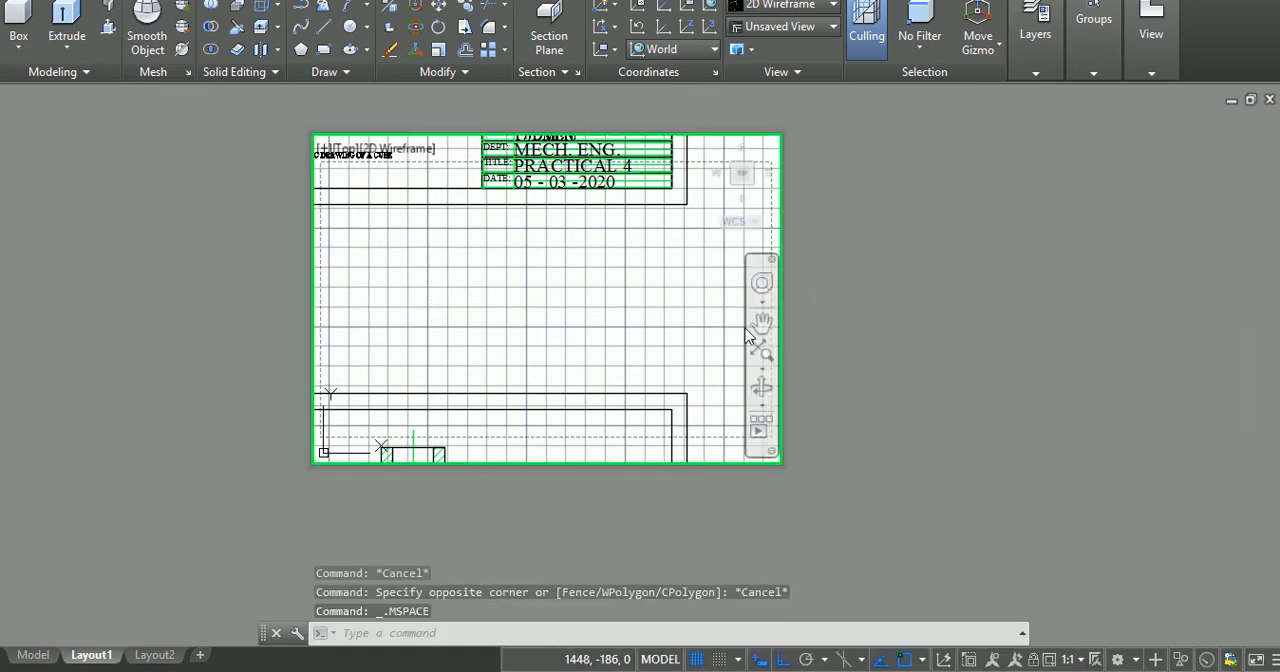
{"action": "left_click", "coordinate": [761, 321]}
{"action": "mouse_move", "coordinate": [499, 262]}
{"action": "left_mouse_down"}
{"action": "mouse_move", "coordinate": [649, 377]}
{"action": "mouse_move", "coordinate": [662, 410]}
{"action": "left_mouse_up"}
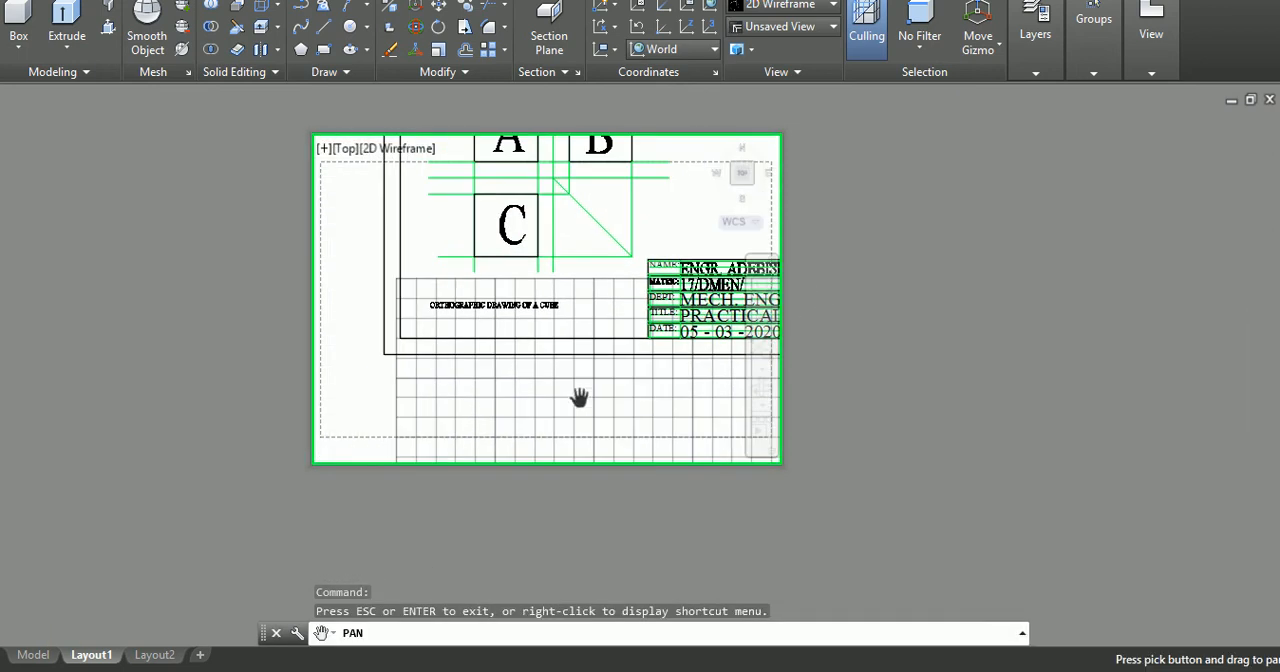
{"action": "left_click_drag", "start_coordinate": [459, 253], "coordinate": [713, 454]}
{"action": "mouse_move", "coordinate": [470, 353]}
{"action": "left_mouse_down"}
{"action": "mouse_move", "coordinate": [782, 273]}
{"action": "mouse_move", "coordinate": [565, 294]}
{"action": "mouse_move", "coordinate": [702, 273]}
{"action": "mouse_move", "coordinate": [829, 286]}
{"action": "mouse_move", "coordinate": [716, 276]}
{"action": "mouse_move", "coordinate": [798, 289]}
{"action": "left_mouse_up"}
{"action": "left_click_drag", "start_coordinate": [605, 285], "coordinate": [691, 283]}
{"action": "left_click_drag", "start_coordinate": [475, 285], "coordinate": [700, 289]}
{"action": "left_click_drag", "start_coordinate": [433, 307], "coordinate": [657, 252]}
{"action": "mouse_move", "coordinate": [390, 251]}
{"action": "left_mouse_down"}
{"action": "mouse_move", "coordinate": [602, 256]}
{"action": "mouse_move", "coordinate": [463, 262]}
{"action": "mouse_move", "coordinate": [505, 277]}
{"action": "left_mouse_up"}
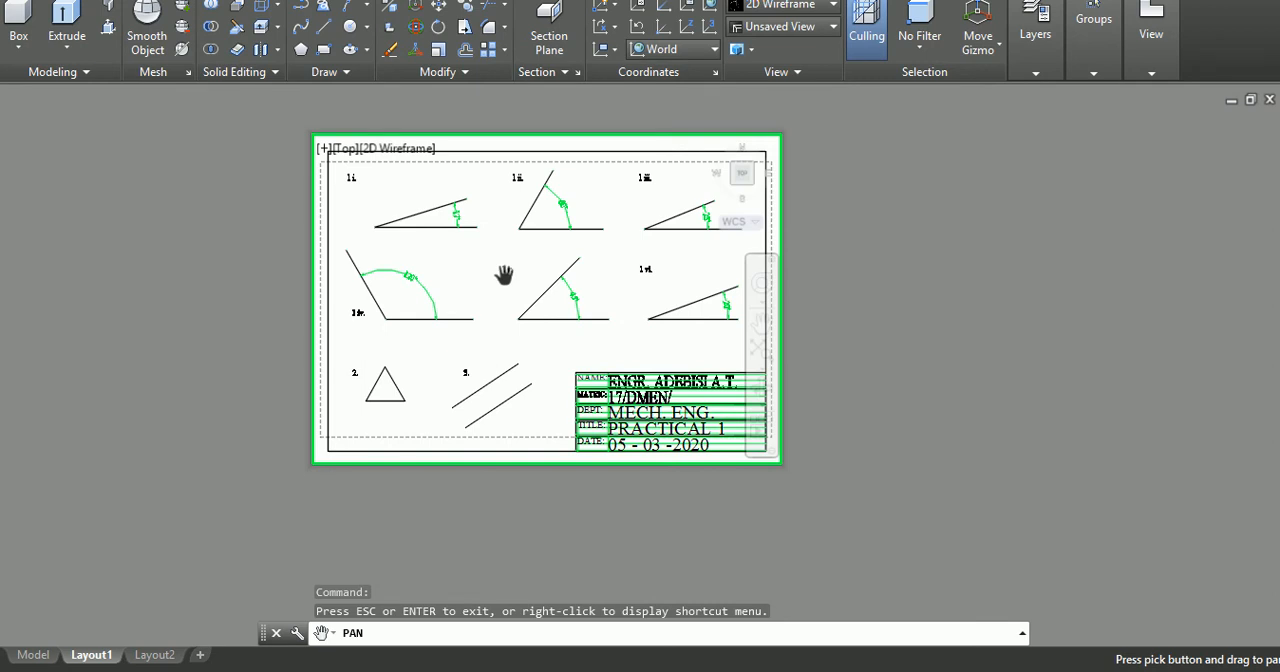
{"action": "key", "text": "Escape"}
{"action": "key", "text": "Escape"}
{"action": "key", "text": "Escape"}
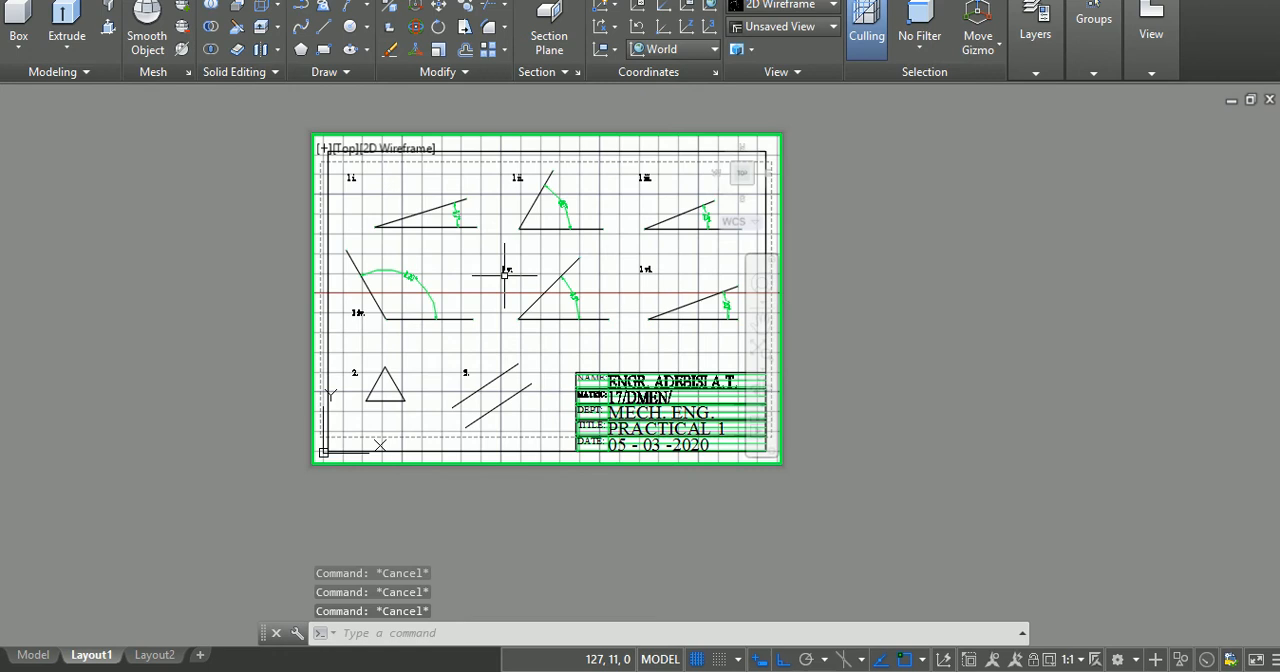
{"action": "type", "text": "z"}
{"action": "key", "text": "Return"}
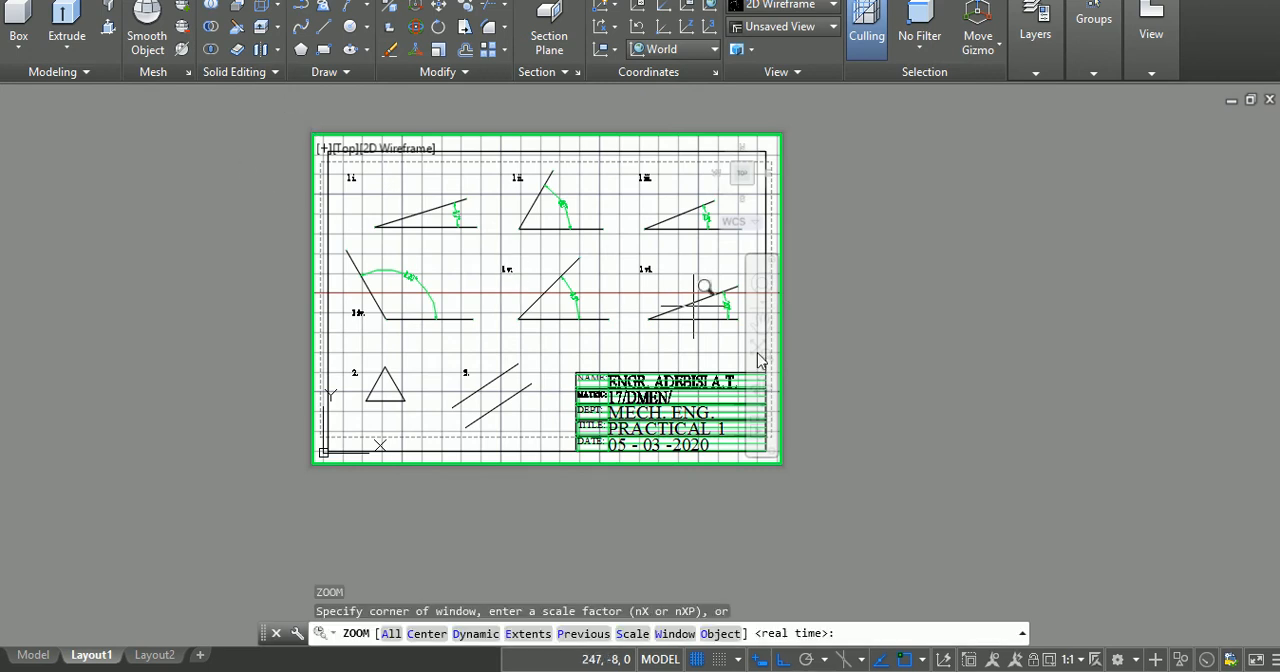
{"action": "key", "text": "Escape"}
{"action": "key", "text": "Escape"}
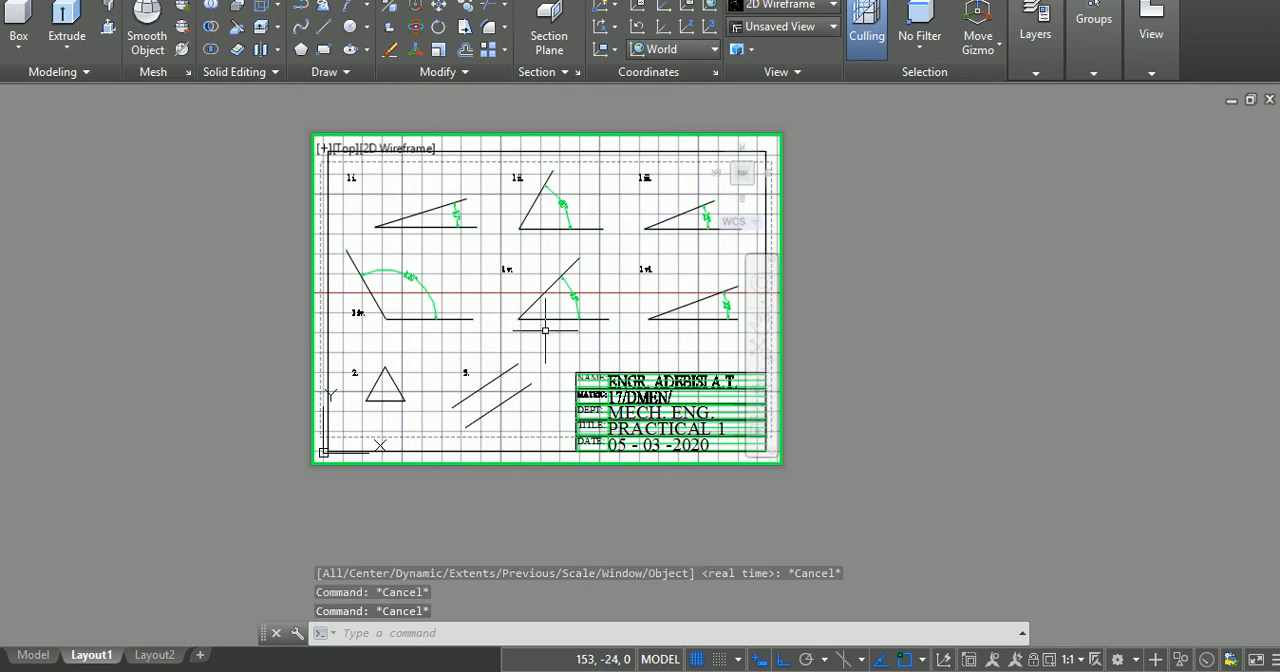
{"action": "scroll", "coordinate": [545, 331], "scroll_direction": "up", "scroll_amount": 2}
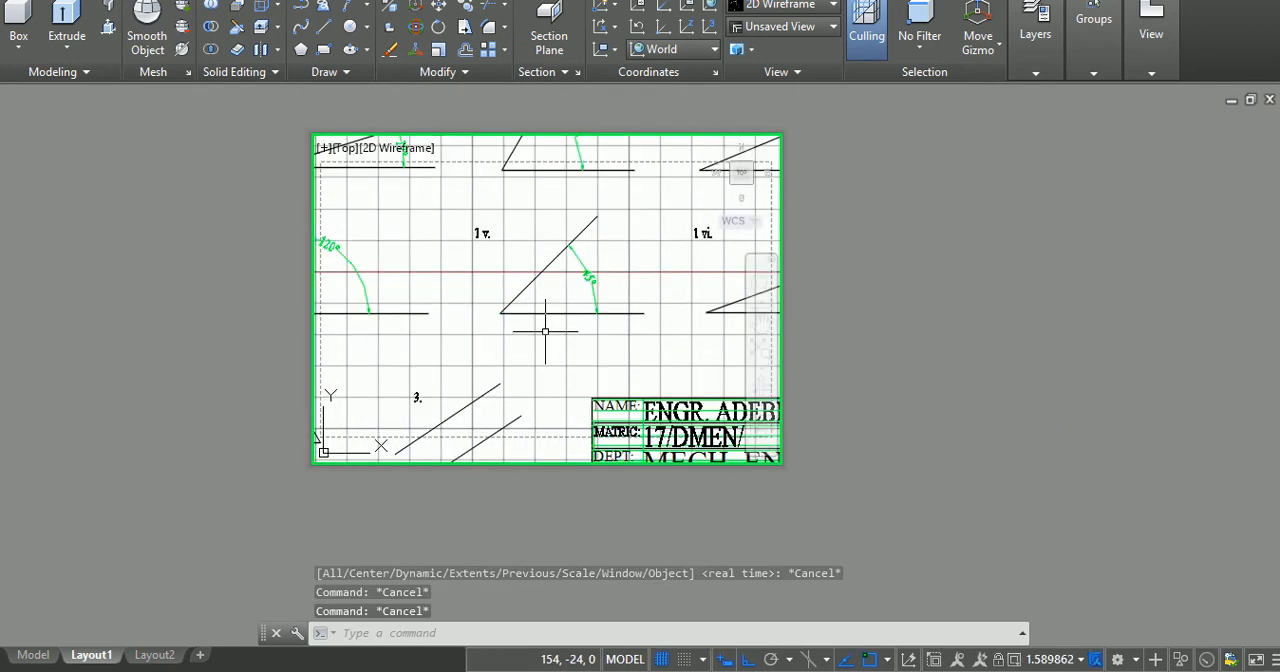
{"action": "scroll", "coordinate": [545, 331], "scroll_direction": "down", "scroll_amount": 2}
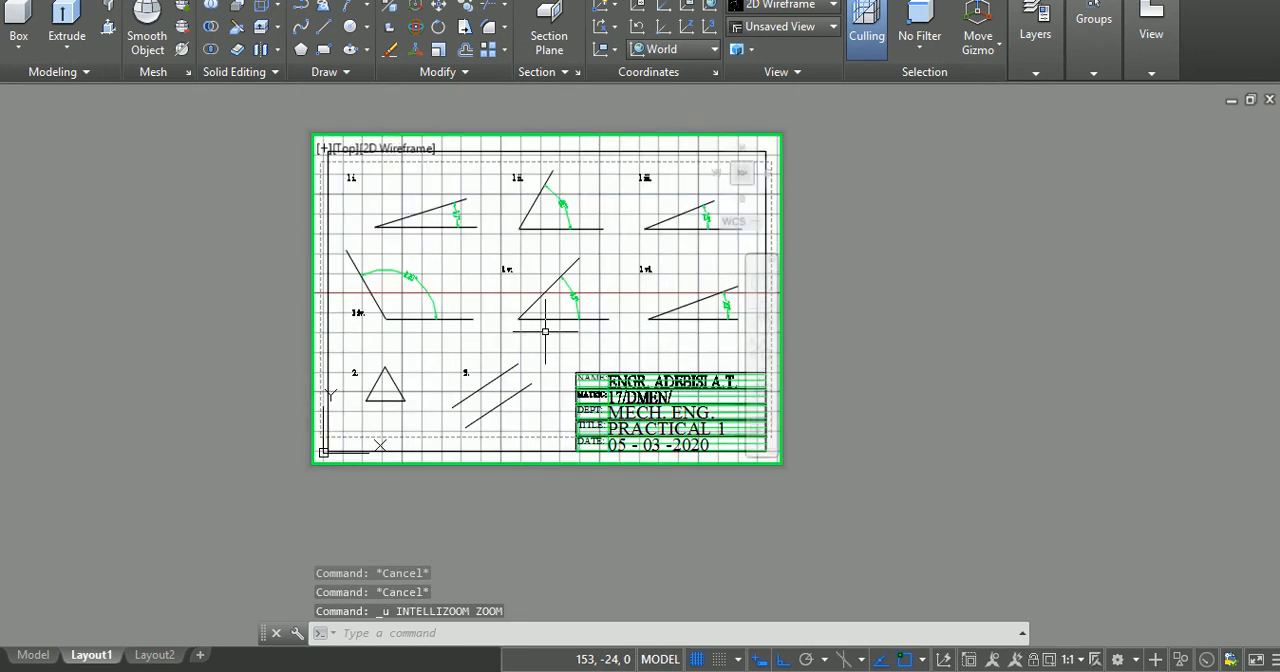
{"action": "key", "text": "Escape"}
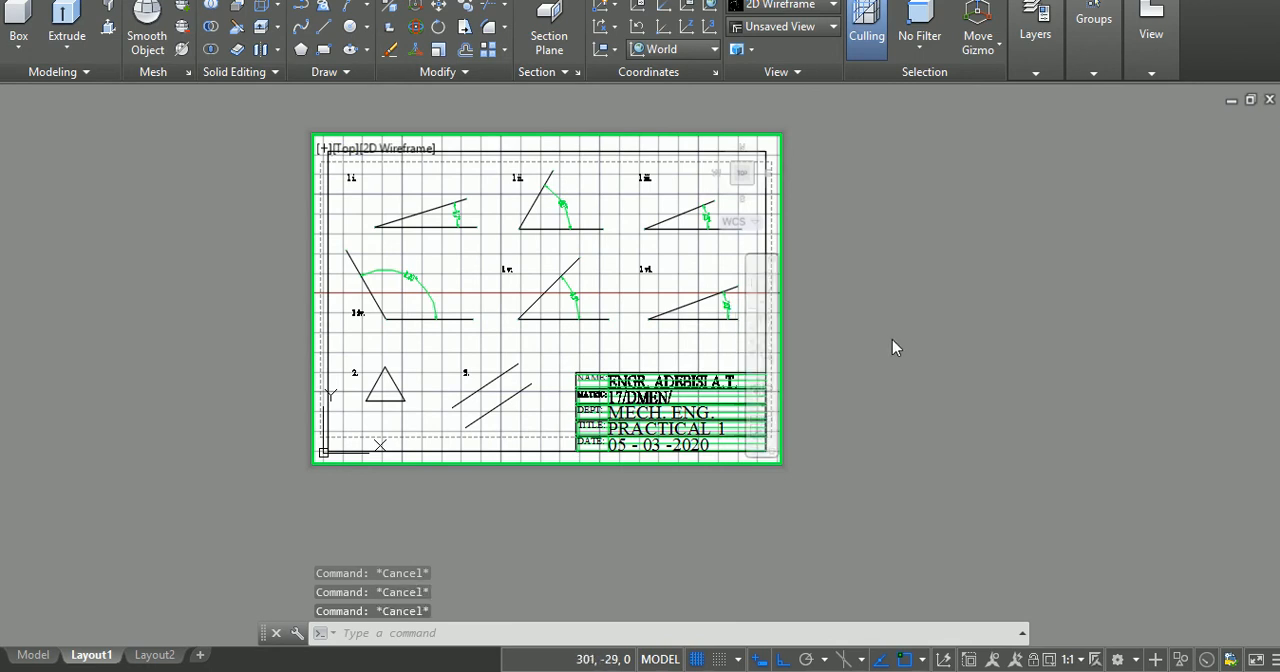
Step: Leave the viewport's model space and return to paper space on Layout1
{"action": "double_click", "coordinate": [828, 253]}
{"action": "left_click", "coordinate": [828, 277]}
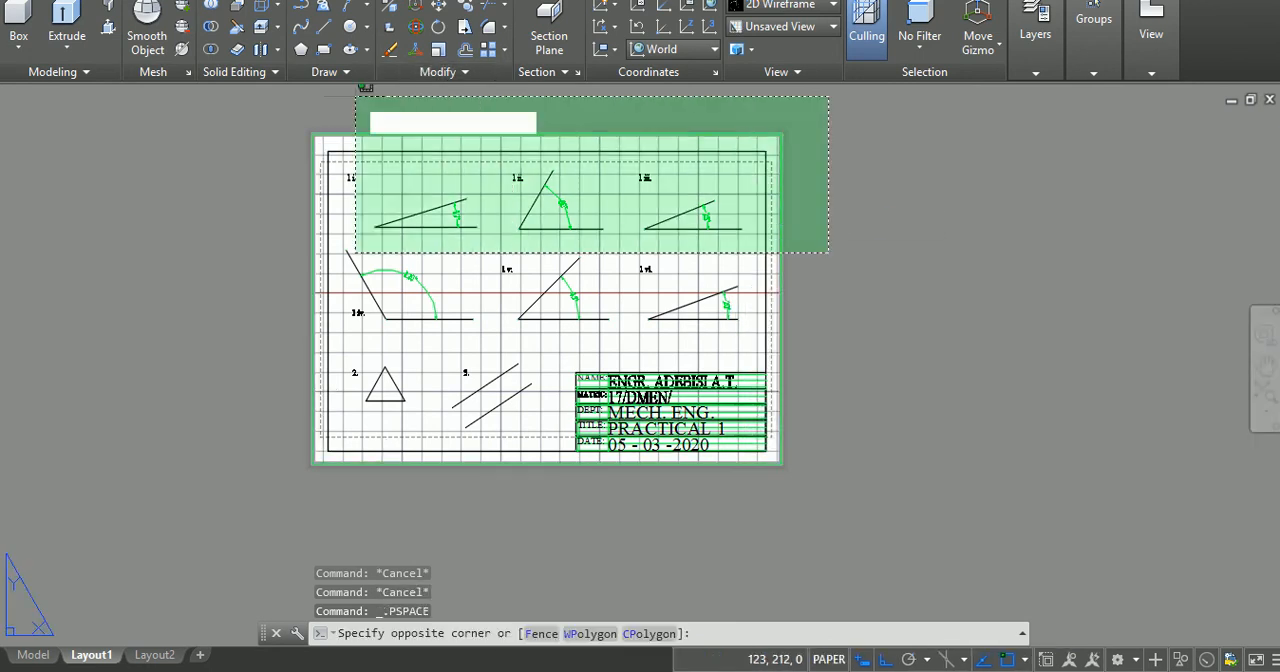
{"action": "left_click", "coordinate": [315, 112]}
{"action": "key", "text": "Escape"}
{"action": "key", "text": "Escape"}
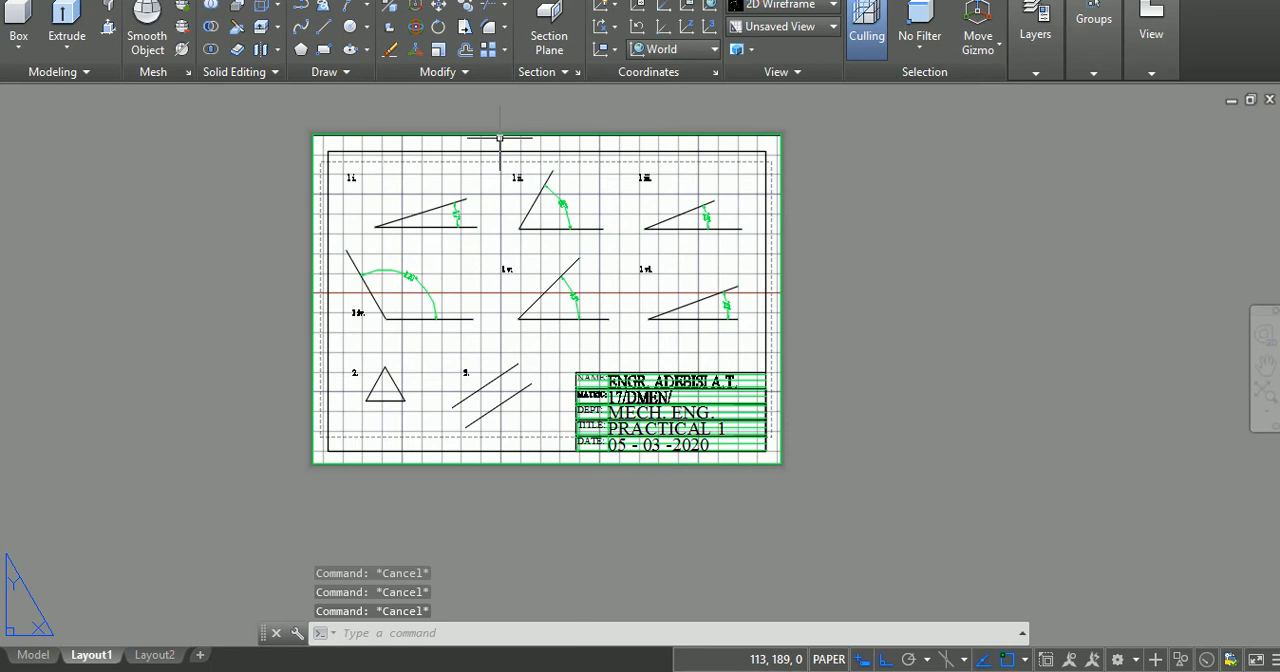
Step: Zoom in on the A4 sheet with a zoom window drawn around the whole page
{"action": "type", "text": "z"}
{"action": "key", "text": "Return"}
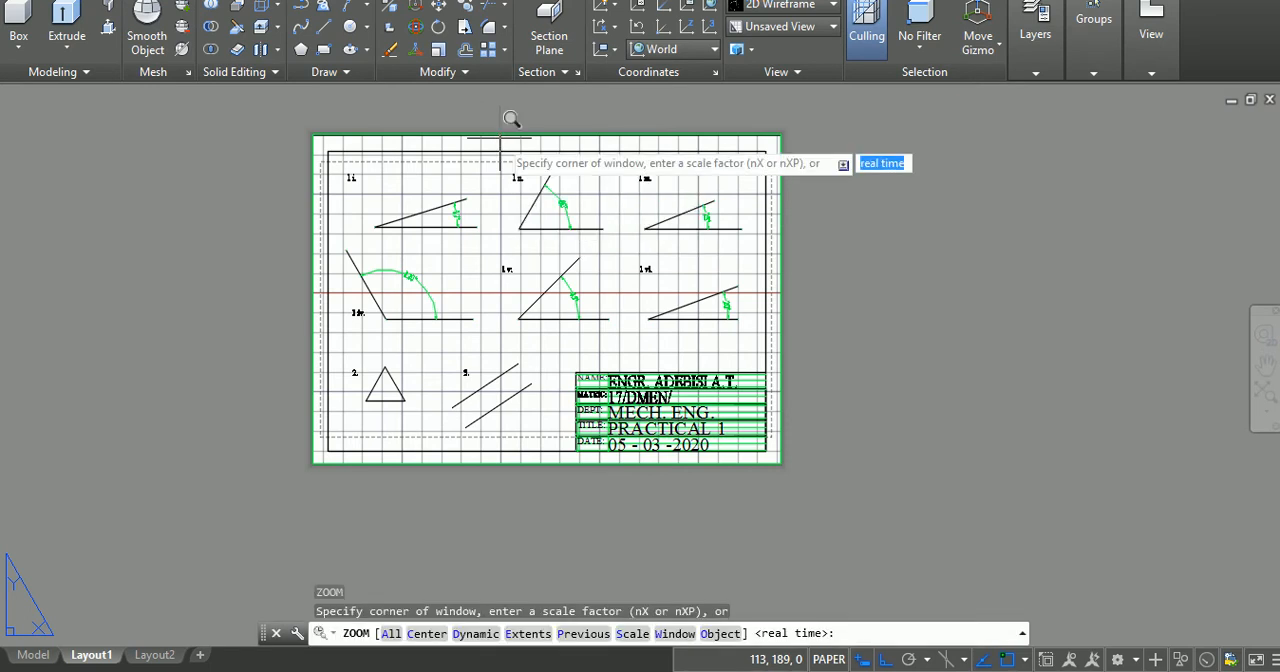
{"action": "left_click", "coordinate": [342, 128]}
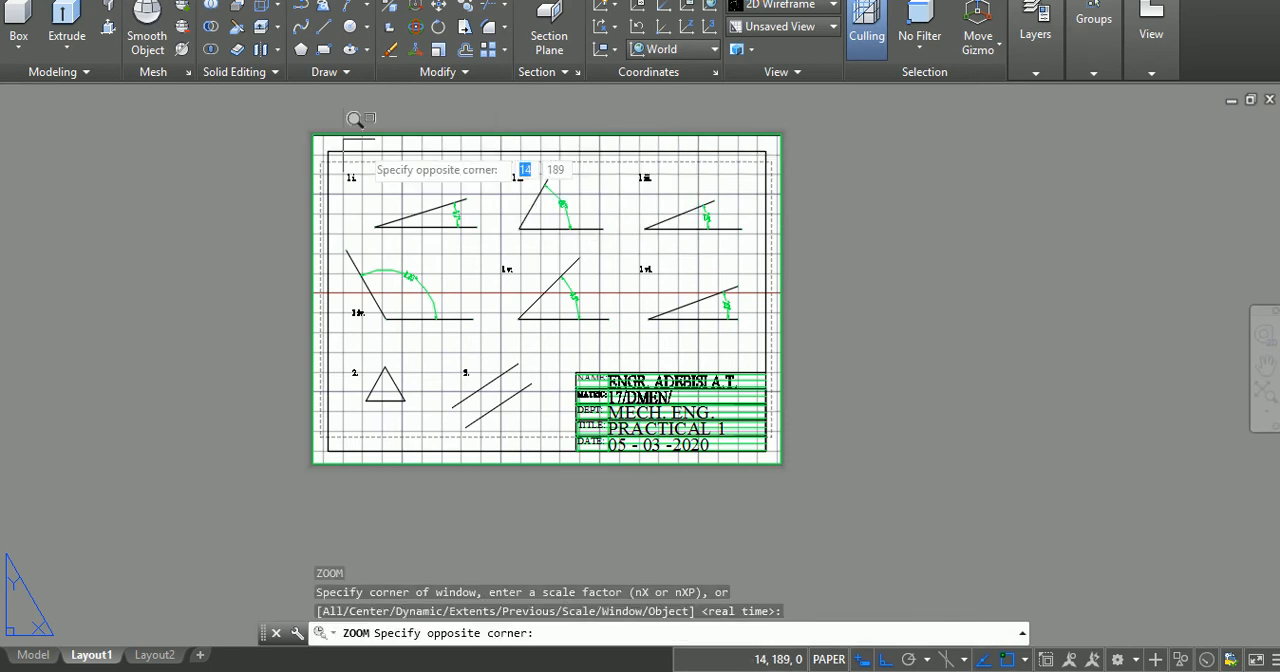
{"action": "left_click", "coordinate": [796, 450]}
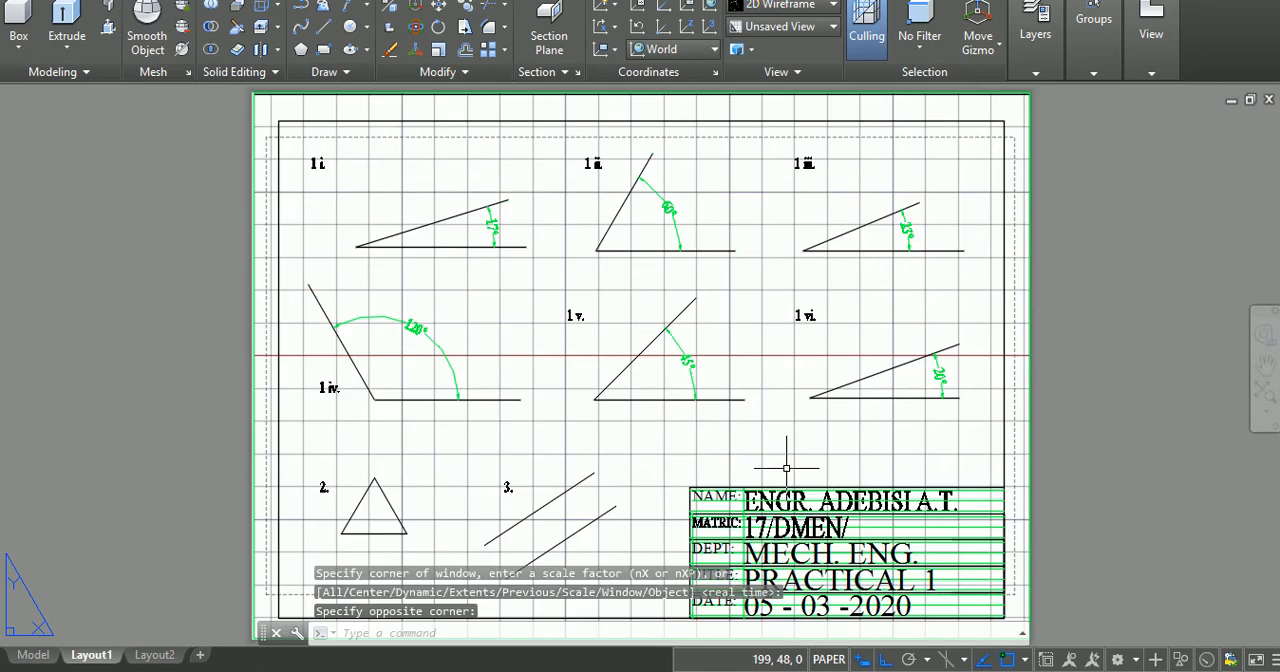
{"action": "key", "text": "Escape"}
{"action": "key", "text": "Escape"}
{"action": "key", "text": "Escape"}
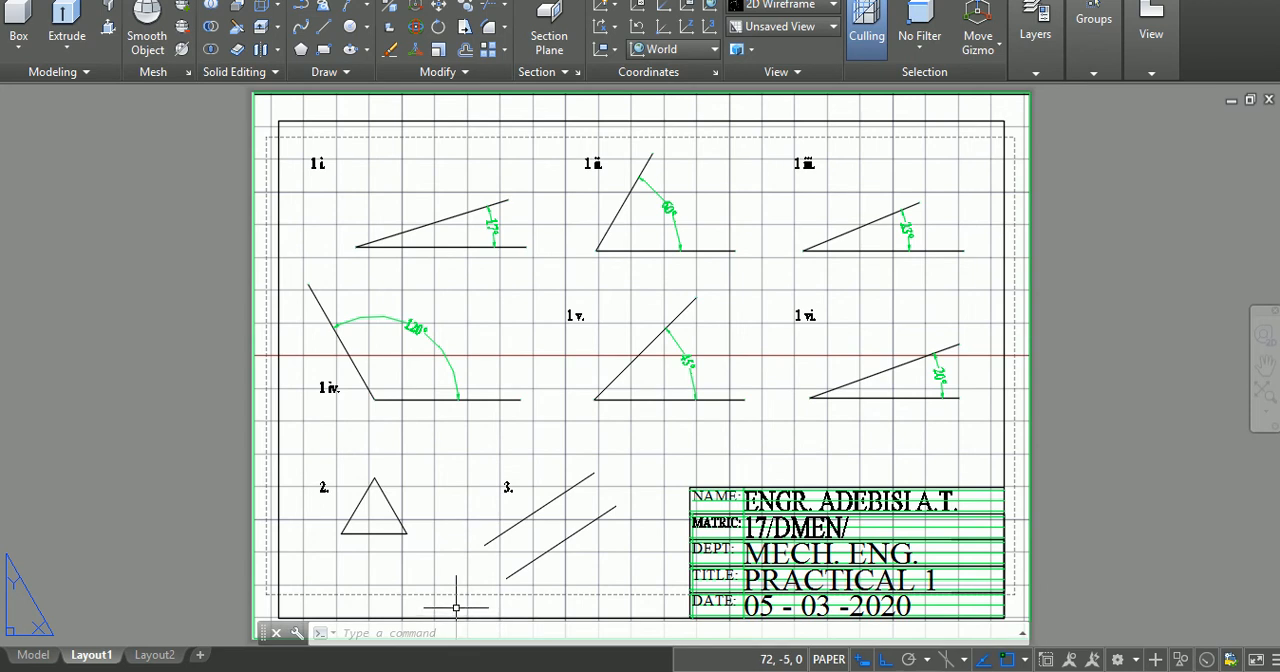
{"action": "key", "text": "Escape"}
{"action": "key", "text": "Escape"}
{"action": "key", "text": "Escape"}
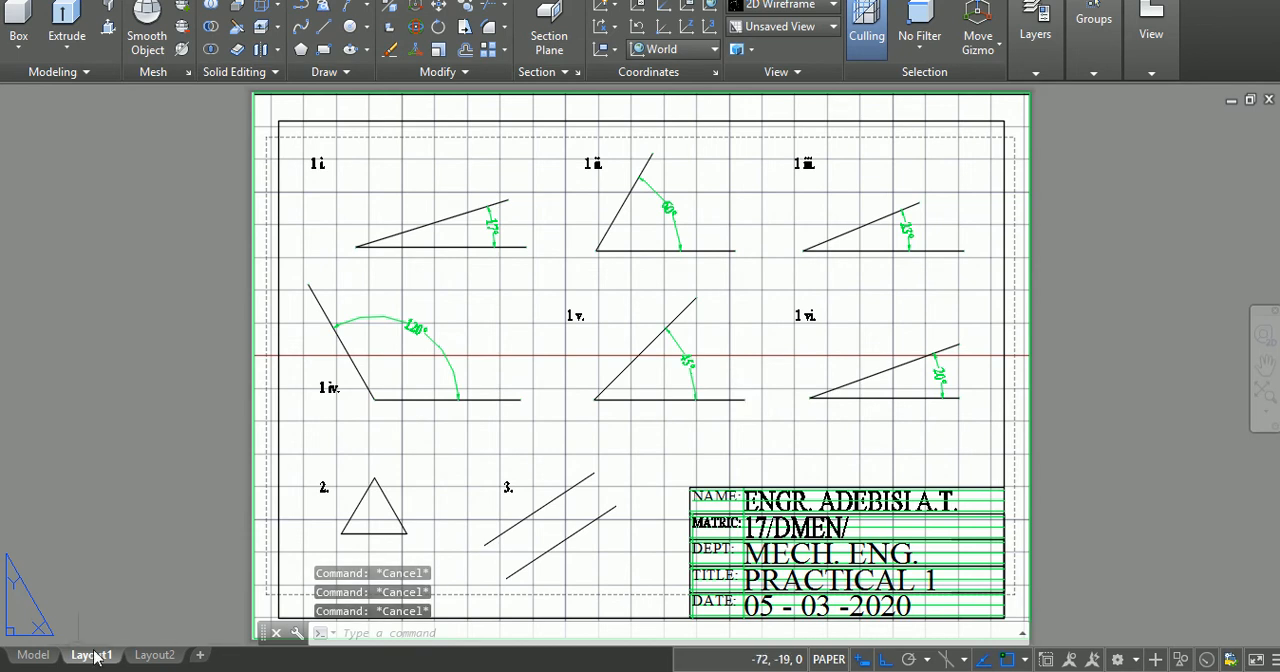
Step: Open the a4 page setup of Layout1 for modification
{"action": "mouse_move", "coordinate": [96, 656]}
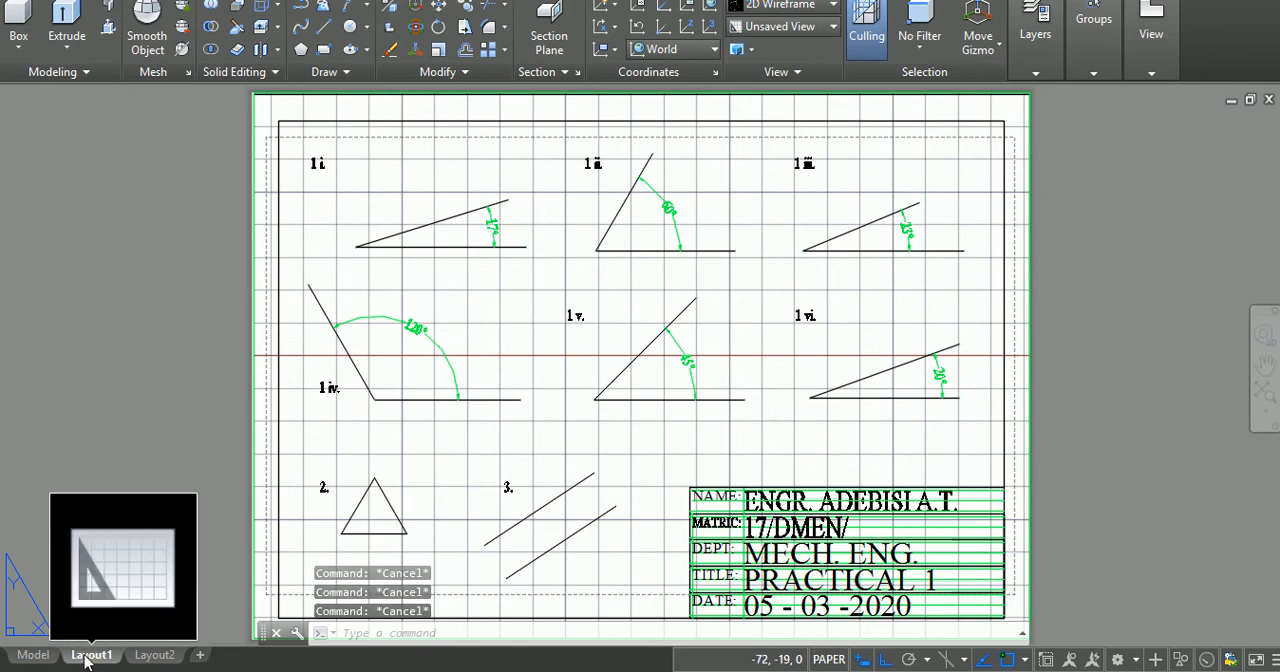
{"action": "right_click", "coordinate": [87, 660]}
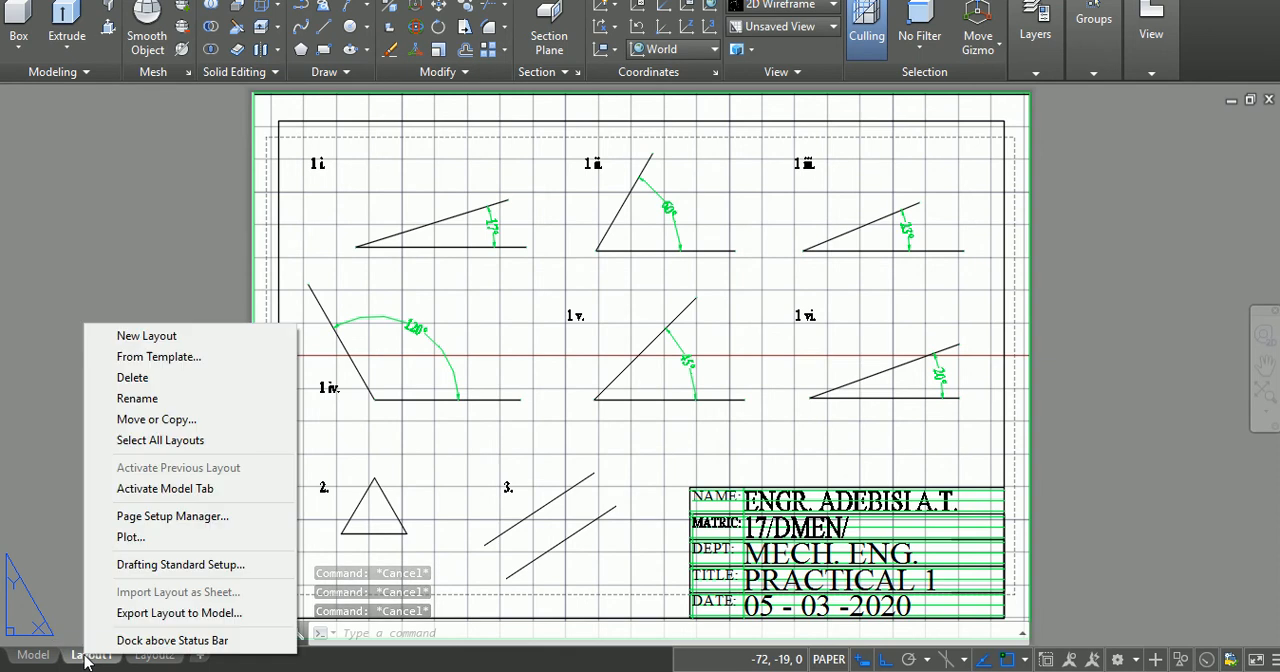
{"action": "left_click", "coordinate": [169, 522]}
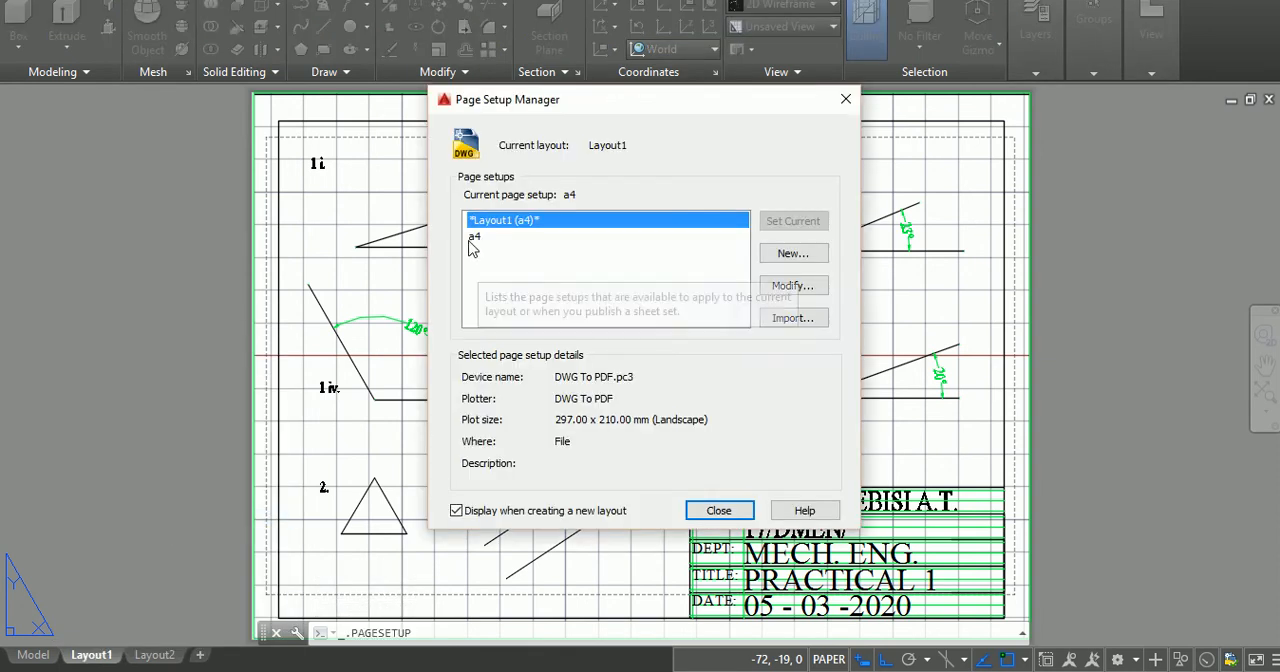
{"action": "left_click", "coordinate": [474, 237]}
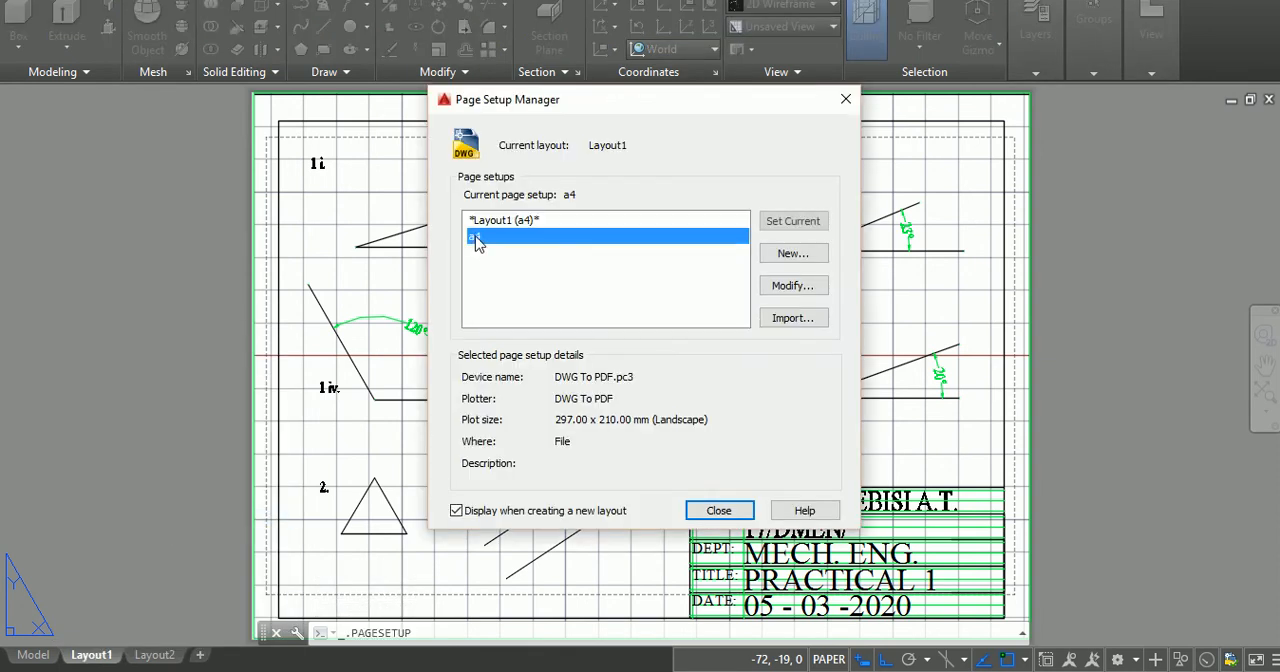
{"action": "left_click", "coordinate": [793, 287]}
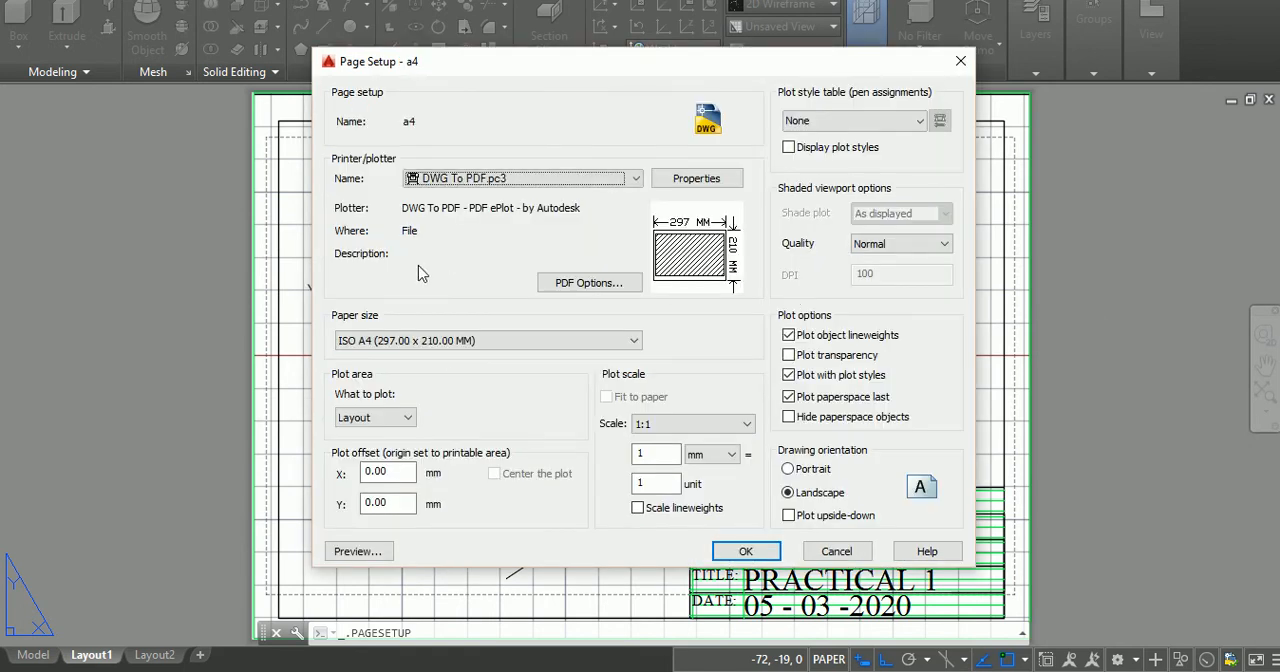
Step: Change the a4 page setup's paper size to ISO full bleed A4 (297.00 x 210.00 MM) and close the page setup manager
{"action": "left_click", "coordinate": [441, 340]}
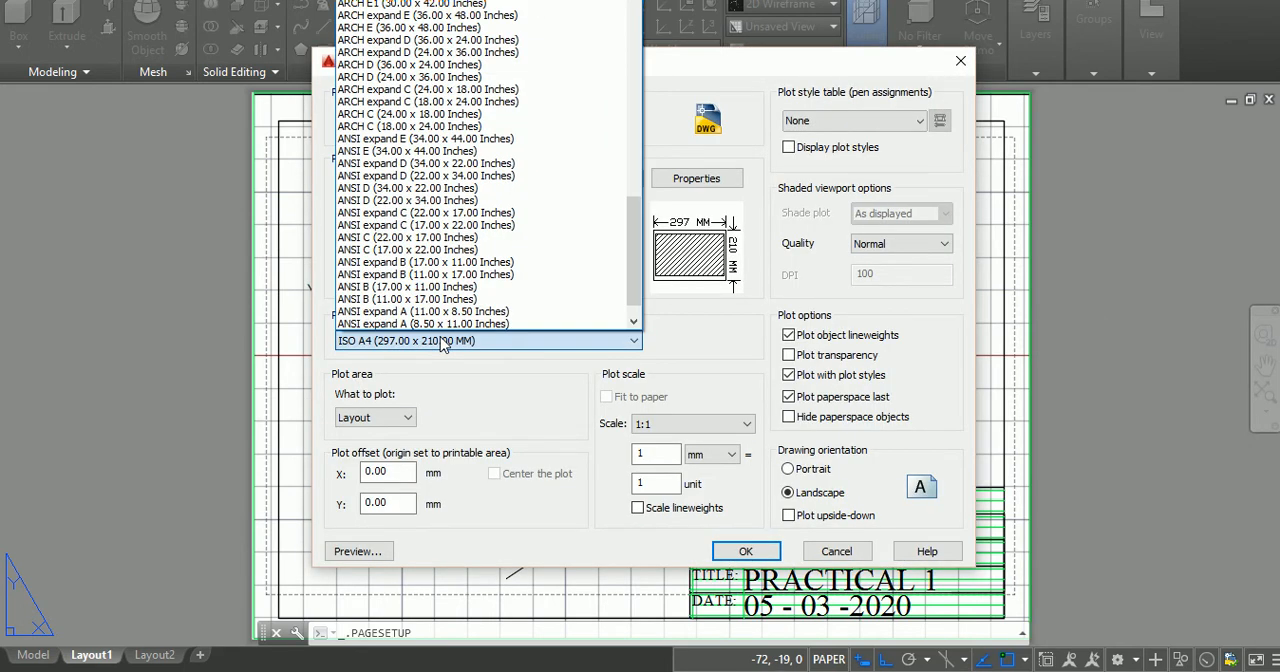
{"action": "key", "text": "Down"}
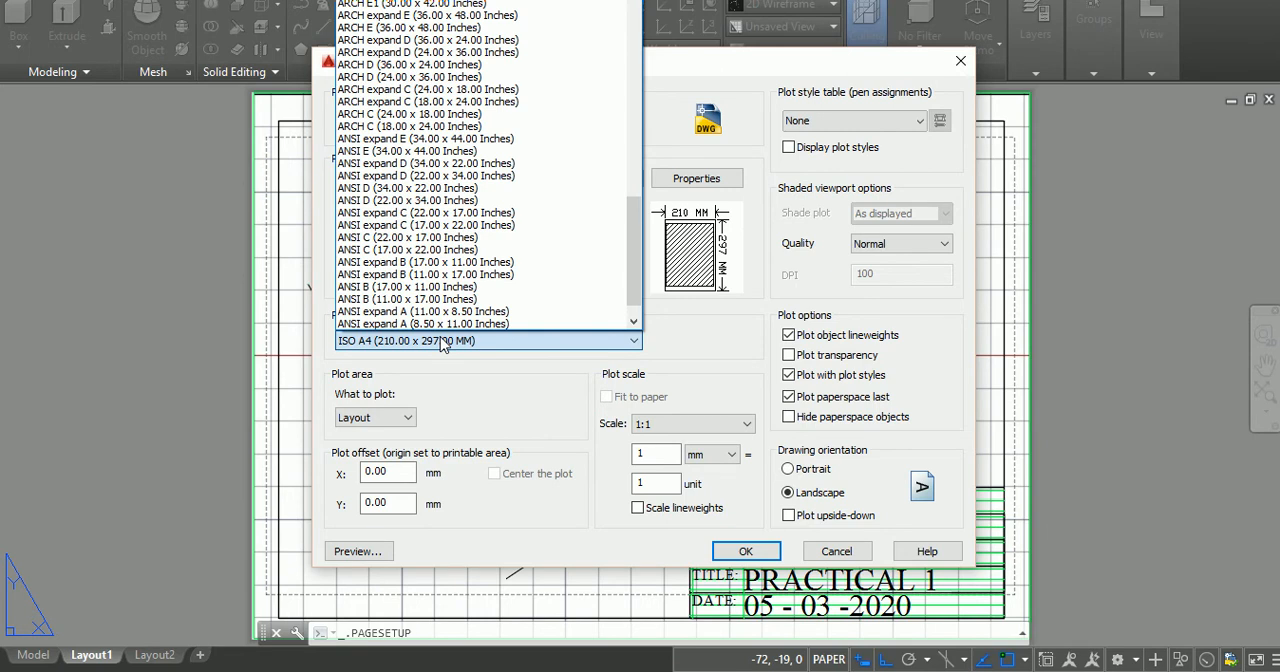
{"action": "key", "text": "Down"}
{"action": "key", "text": "Down"}
{"action": "key", "text": "Down"}
{"action": "key", "text": "Down"}
{"action": "key", "text": "Down"}
{"action": "key", "text": "Down"}
{"action": "key", "text": "Down"}
{"action": "key", "text": "Down"}
{"action": "key", "text": "Down"}
{"action": "key", "text": "Down"}
{"action": "key", "text": "Down"}
{"action": "key", "text": "Down"}
{"action": "key", "text": "Down"}
{"action": "key", "text": "Down"}
{"action": "key", "text": "Down"}
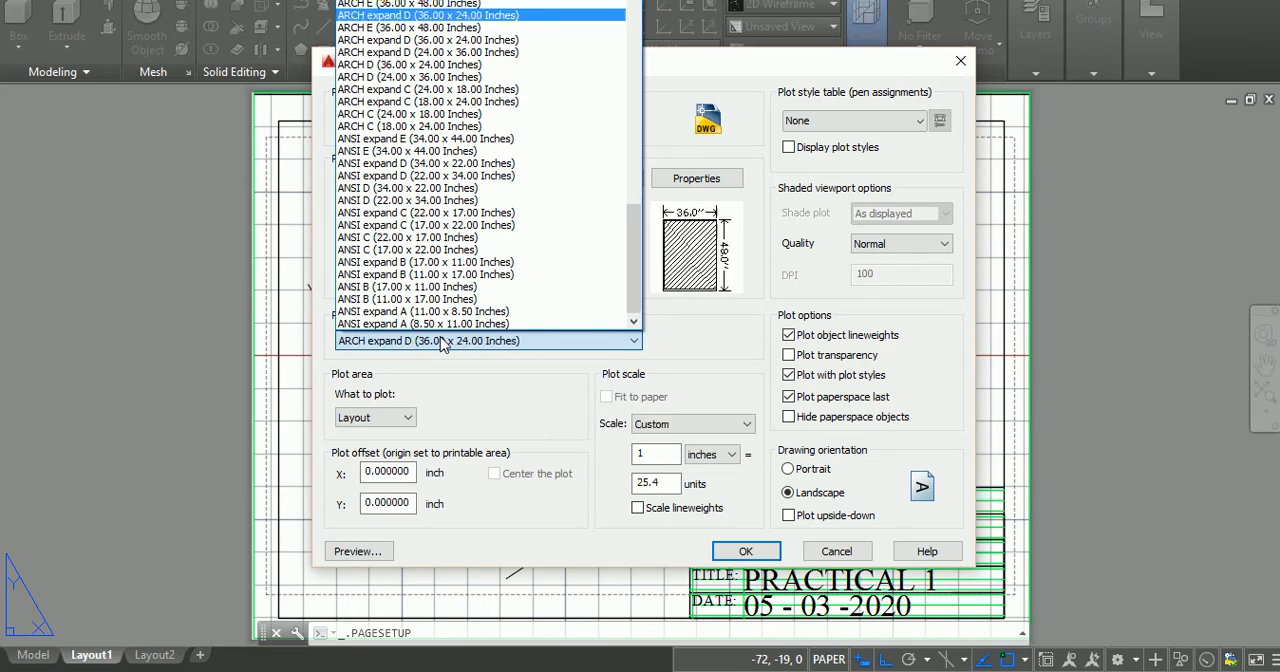
{"action": "key", "text": "Down"}
{"action": "key", "text": "Down"}
{"action": "key", "text": "Down"}
{"action": "key", "text": "Down"}
{"action": "key", "text": "Down"}
{"action": "key", "text": "Down"}
{"action": "key", "text": "Down"}
{"action": "key", "text": "Down"}
{"action": "key", "text": "Down"}
{"action": "key", "text": "Down"}
{"action": "key", "text": "Down"}
{"action": "key", "text": "Down"}
{"action": "key", "text": "Down"}
{"action": "key", "text": "Down"}
{"action": "key", "text": "Down"}
{"action": "key", "text": "Down"}
{"action": "key", "text": "Down"}
{"action": "key", "text": "Down"}
{"action": "key", "text": "Down"}
{"action": "key", "text": "Down"}
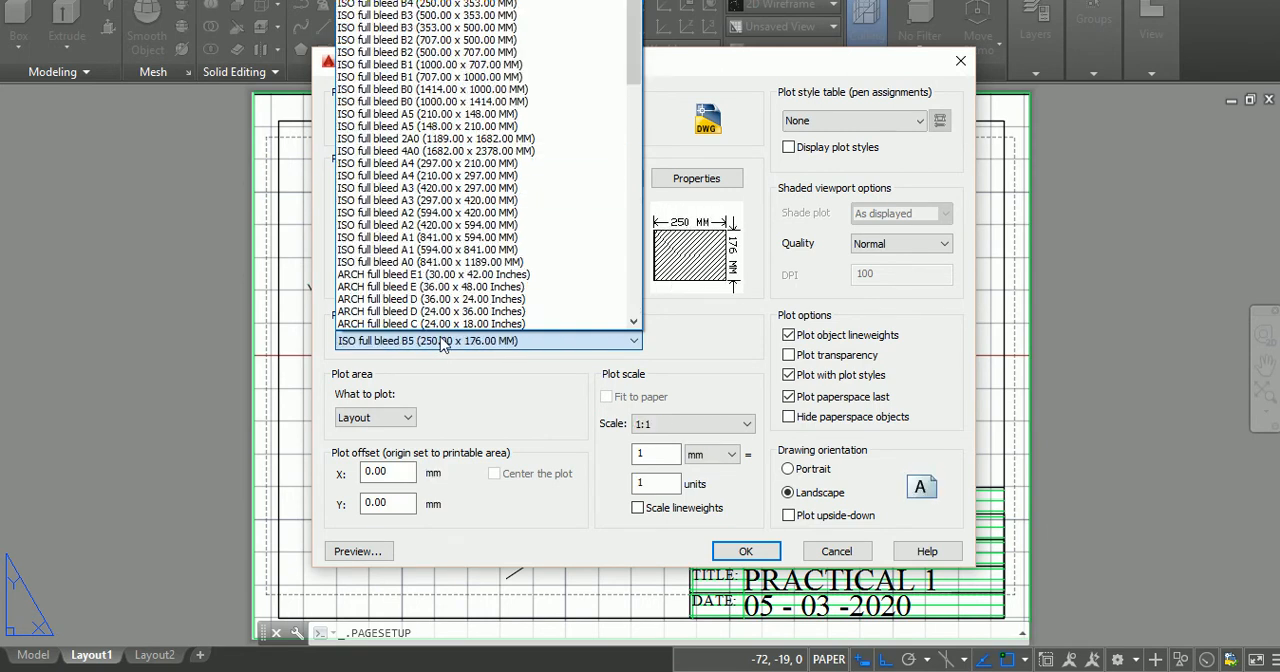
{"action": "key", "text": "Down"}
{"action": "key", "text": "Down"}
{"action": "key", "text": "Down"}
{"action": "key", "text": "Down"}
{"action": "key", "text": "Down"}
{"action": "key", "text": "Down"}
{"action": "key", "text": "Down"}
{"action": "key", "text": "Down"}
{"action": "key", "text": "Down"}
{"action": "key", "text": "Down"}
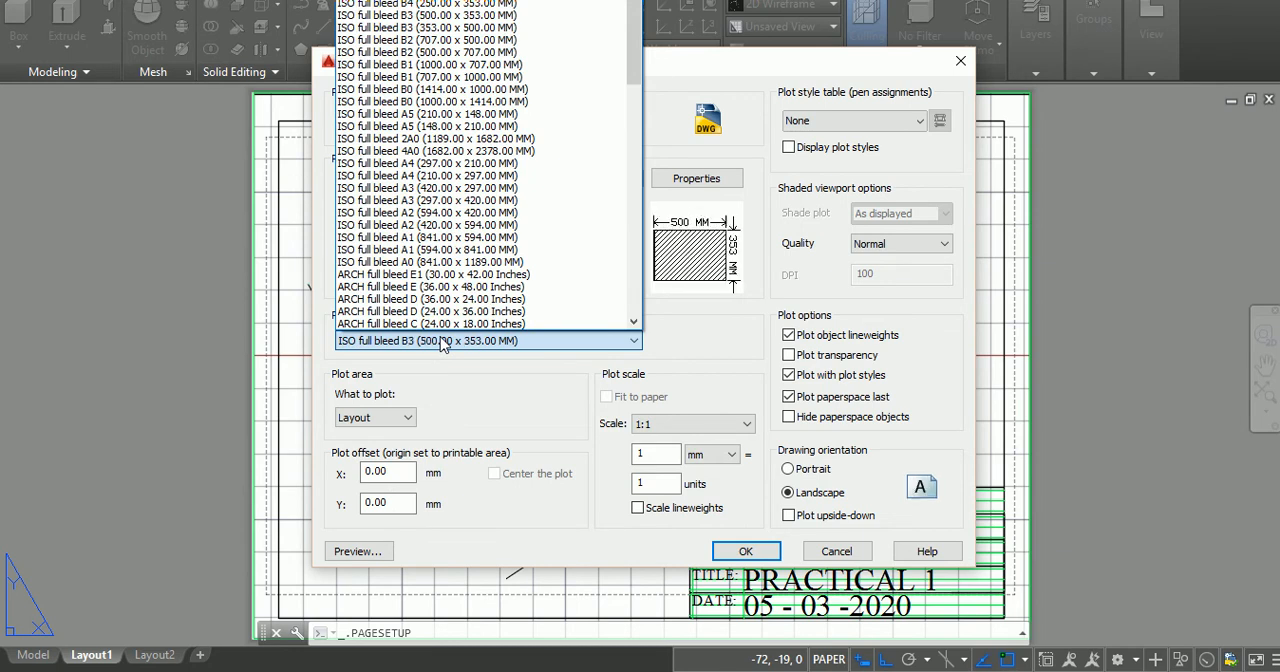
{"action": "left_click", "coordinate": [440, 340]}
{"action": "key", "text": "Down"}
{"action": "key", "text": "Down"}
{"action": "key", "text": "Down"}
{"action": "key", "text": "Down"}
{"action": "key", "text": "Down"}
{"action": "key", "text": "Down"}
{"action": "key", "text": "Down"}
{"action": "key", "text": "Down"}
{"action": "key", "text": "Down"}
{"action": "key", "text": "Down"}
{"action": "key", "text": "Down"}
{"action": "key", "text": "Down"}
{"action": "key", "text": "Down"}
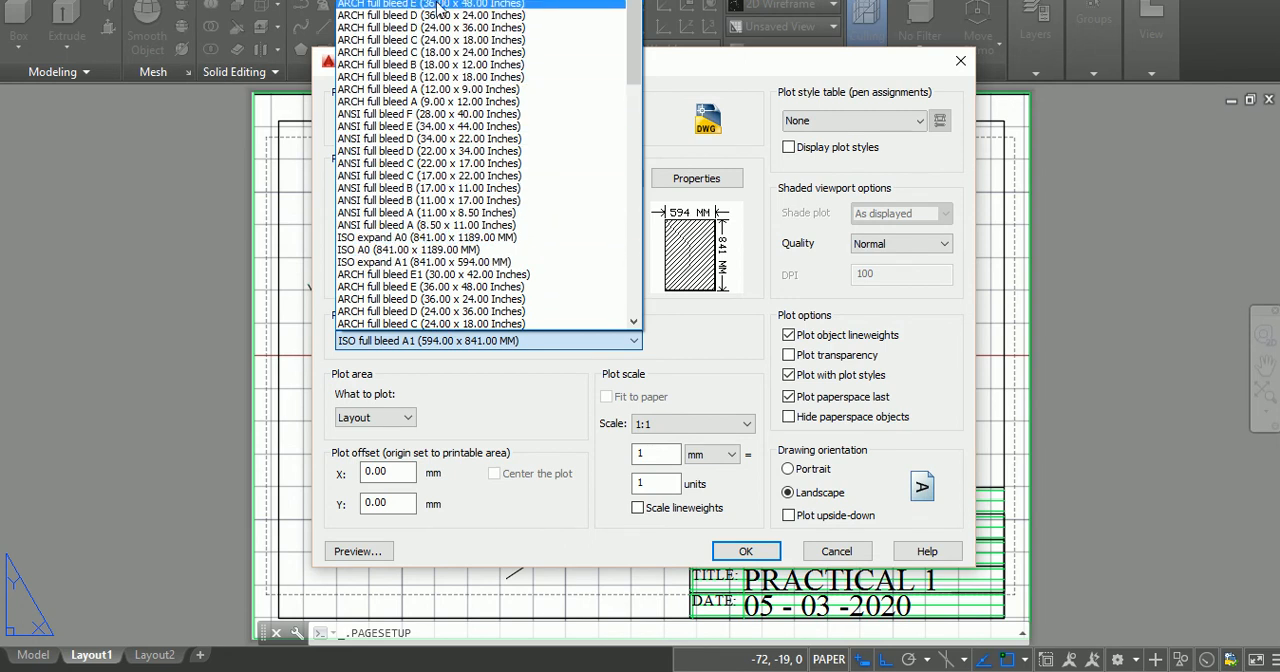
{"action": "scroll", "coordinate": [440, 8], "scroll_direction": "up", "scroll_amount": 13}
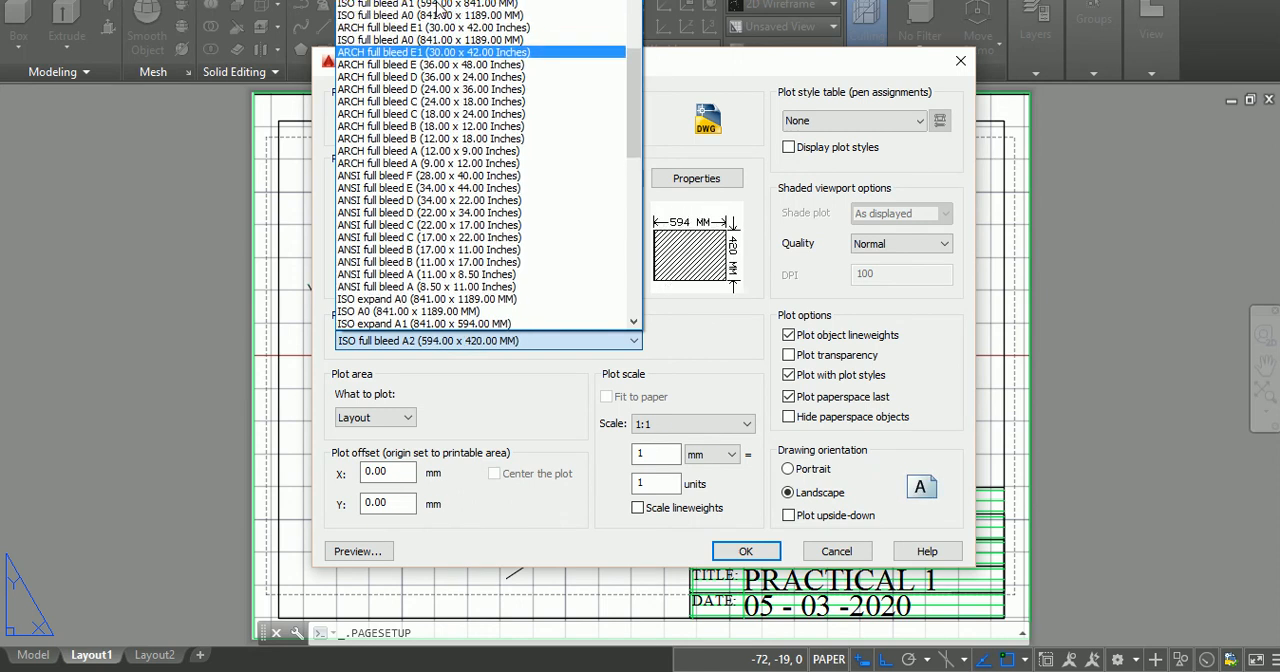
{"action": "scroll", "coordinate": [440, 8], "scroll_direction": "up", "scroll_amount": 6}
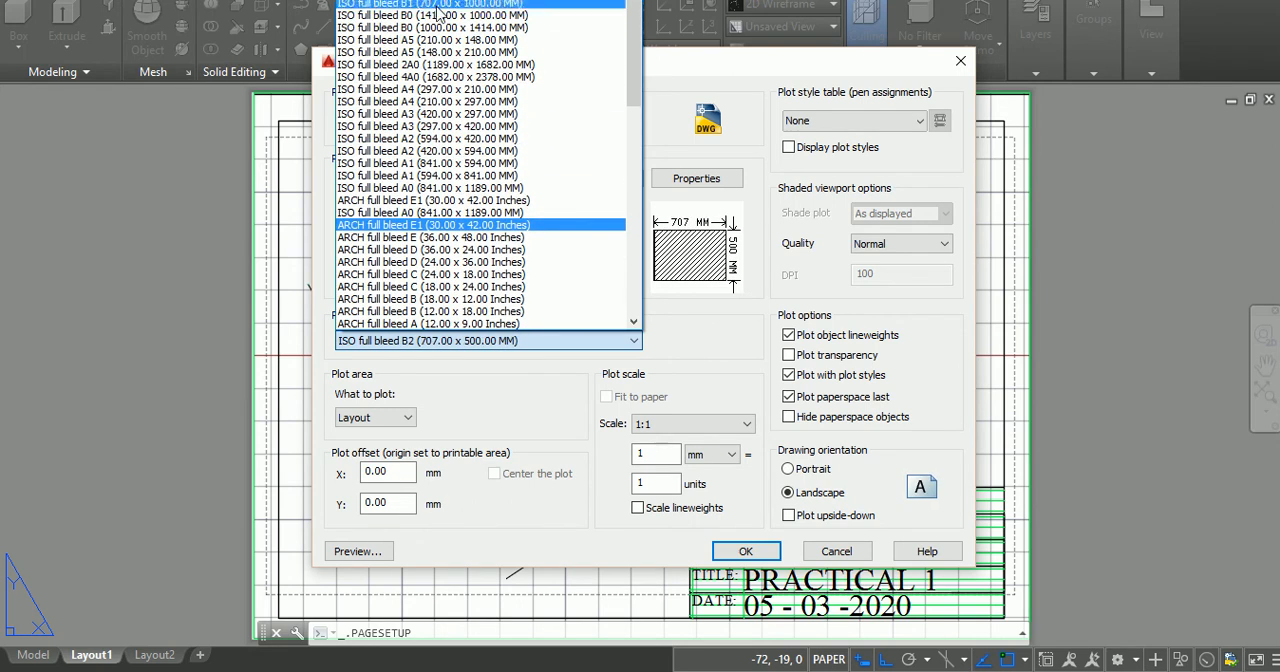
{"action": "left_click", "coordinate": [427, 89]}
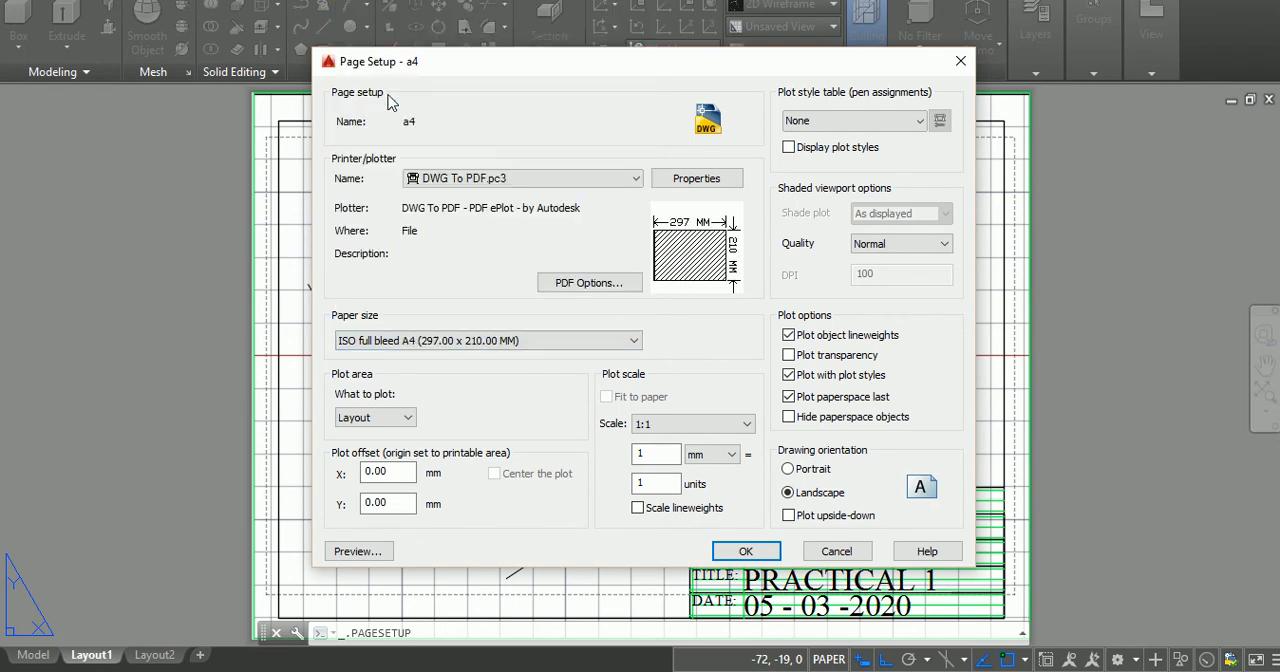
{"action": "left_click", "coordinate": [750, 554]}
{"action": "left_click", "coordinate": [729, 376]}
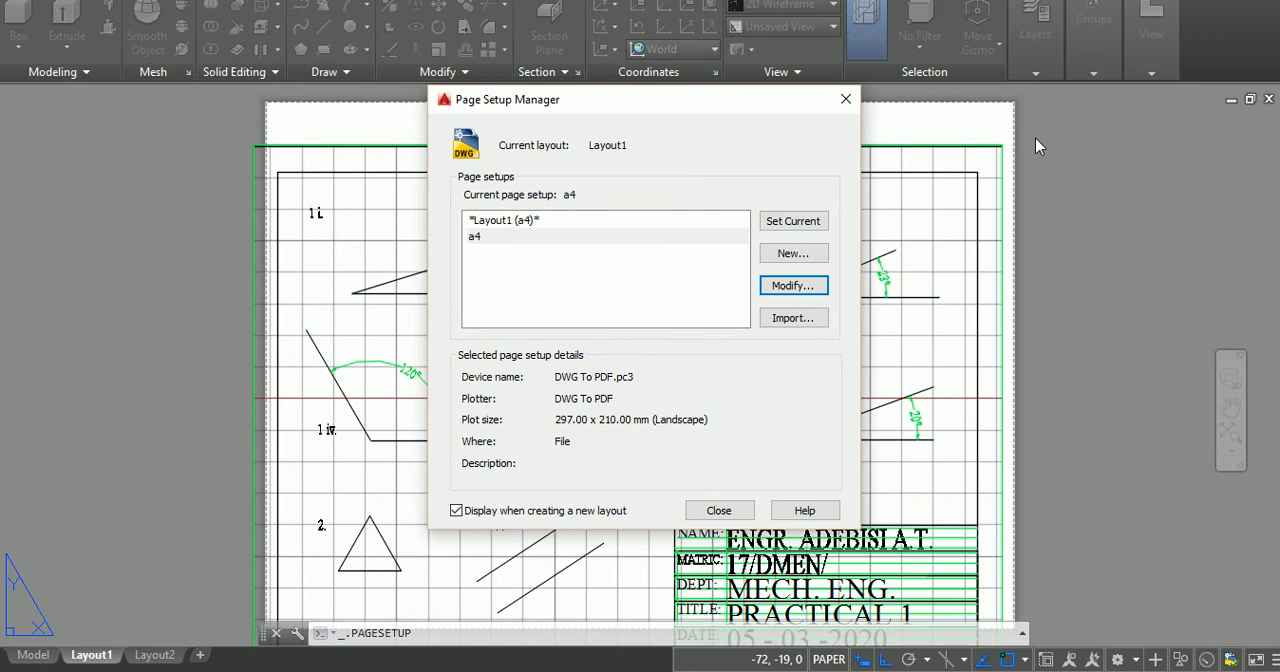
{"action": "key", "text": "Escape"}
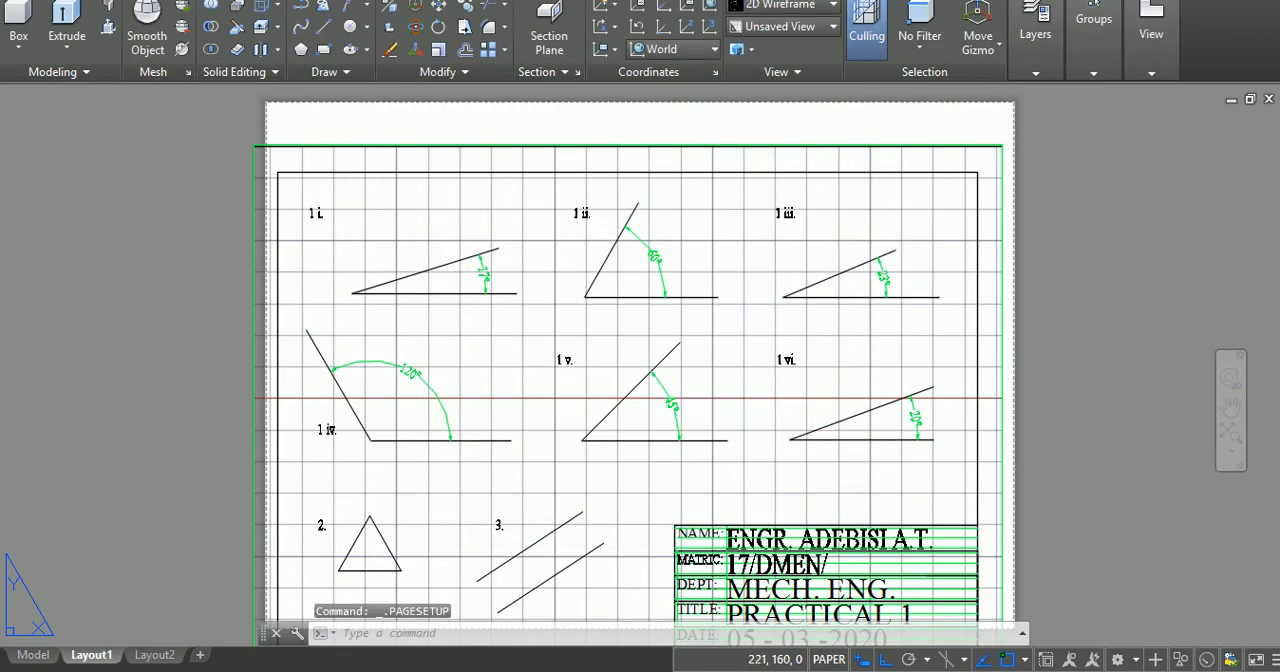
{"action": "left_click", "coordinate": [816, 146]}
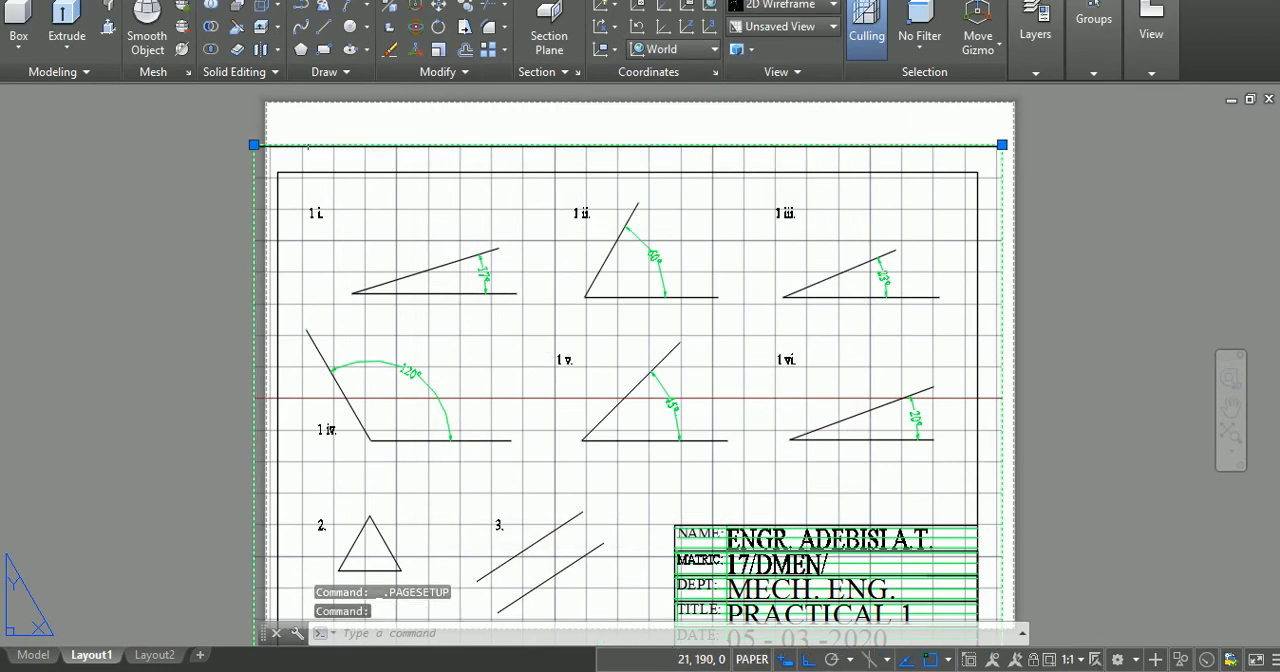
{"action": "left_click", "coordinate": [254, 145]}
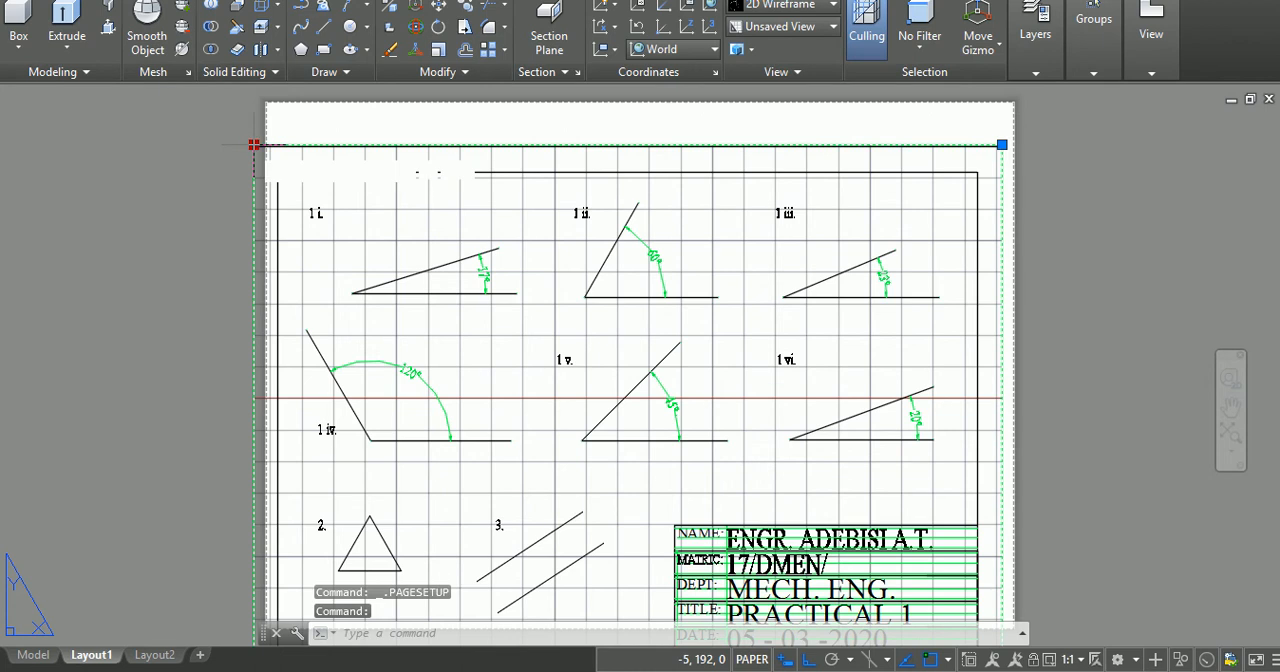
{"action": "key", "text": "Escape"}
{"action": "key", "text": "Escape"}
{"action": "key", "text": "Escape"}
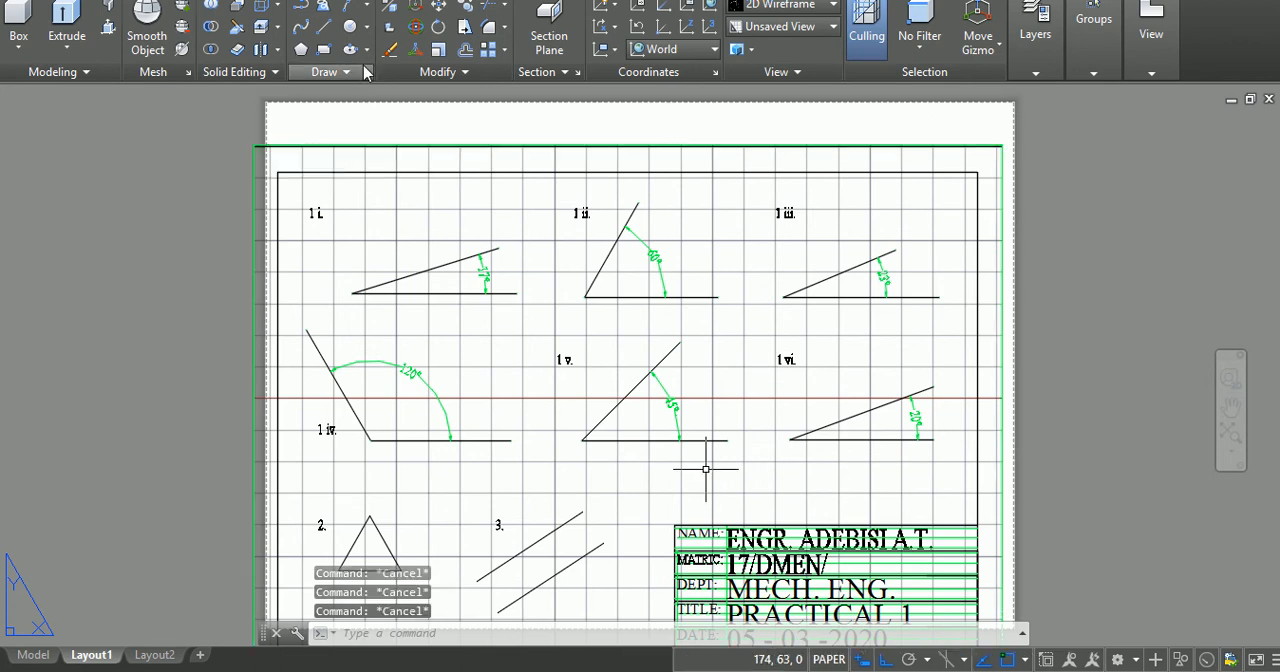
Step: Stretch the viewport's upper corners so its top and right edges meet the top and right edges of the sheet
{"action": "left_click", "coordinate": [312, 146]}
{"action": "left_click", "coordinate": [254, 145]}
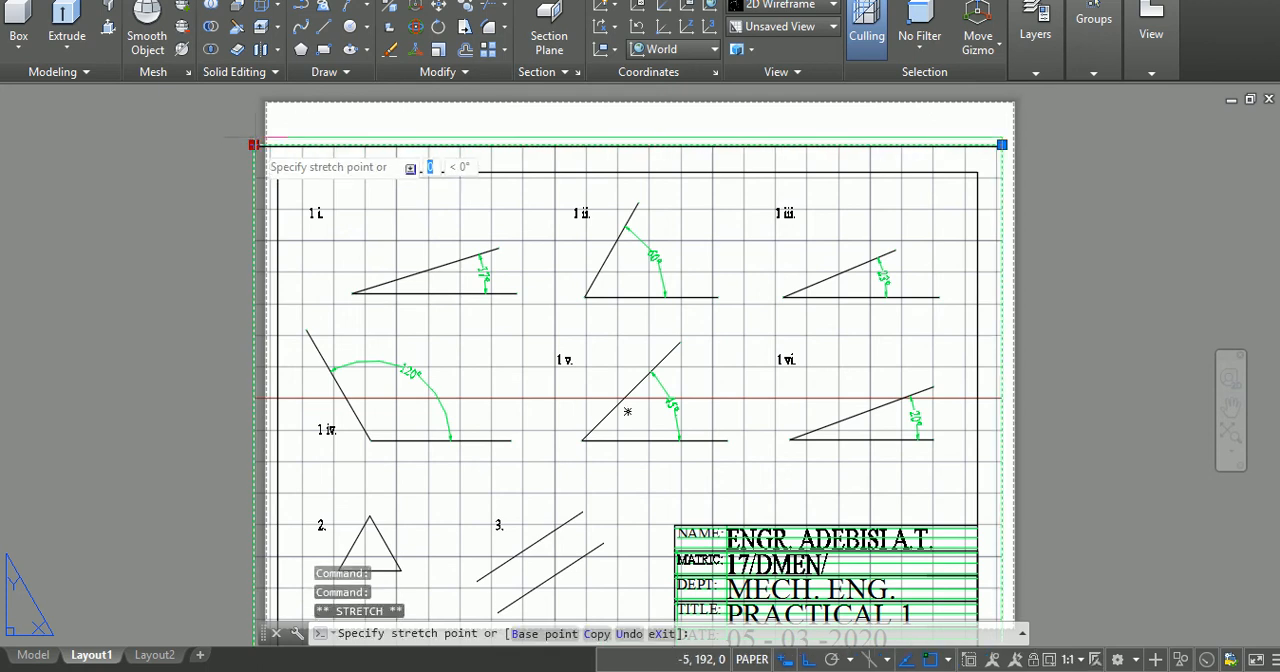
{"action": "left_click", "coordinate": [254, 103]}
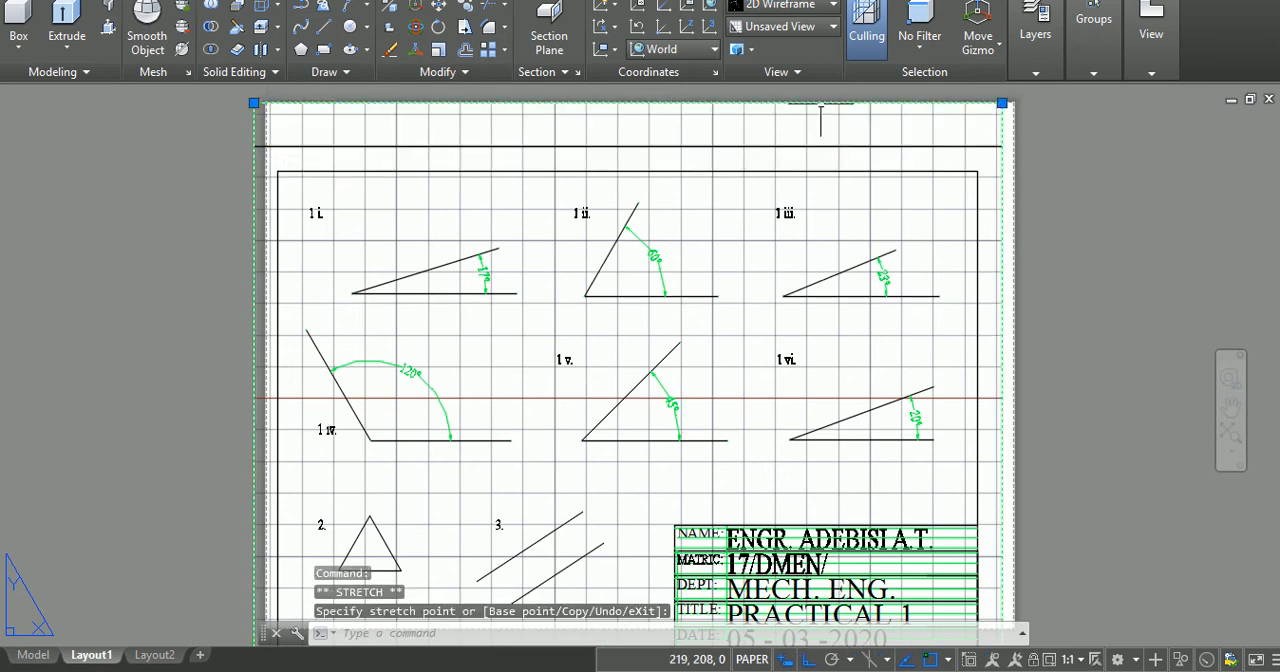
{"action": "left_click", "coordinate": [1002, 103]}
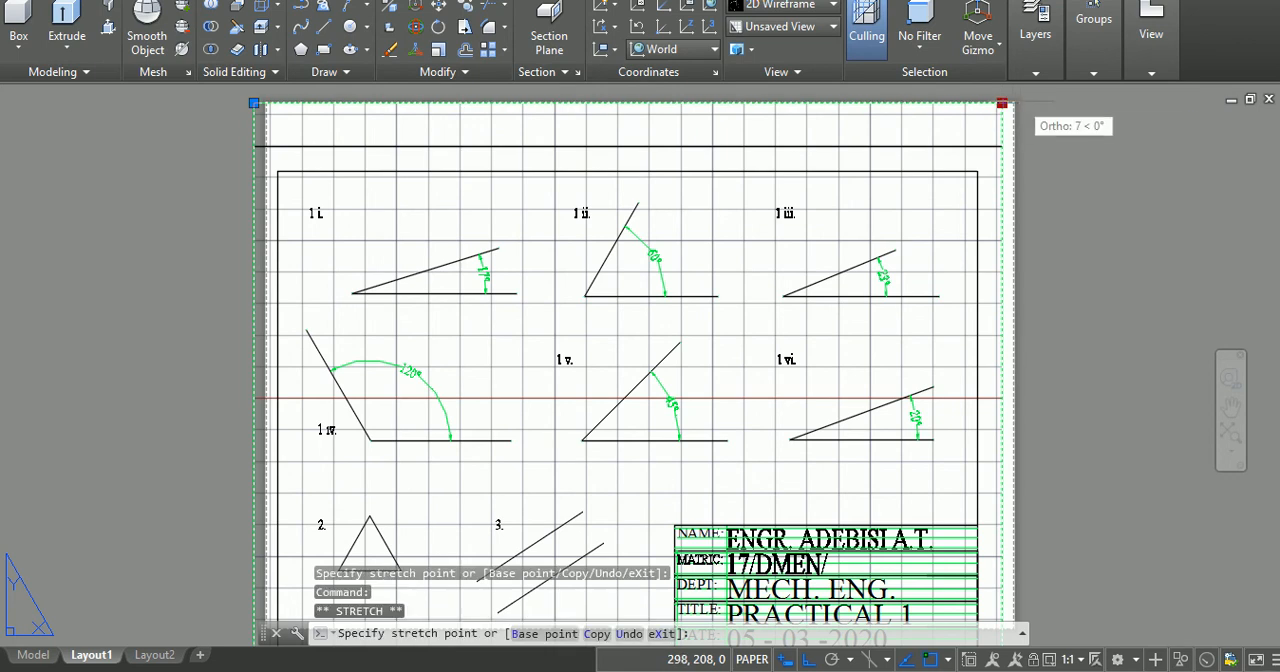
{"action": "left_click", "coordinate": [1013, 103]}
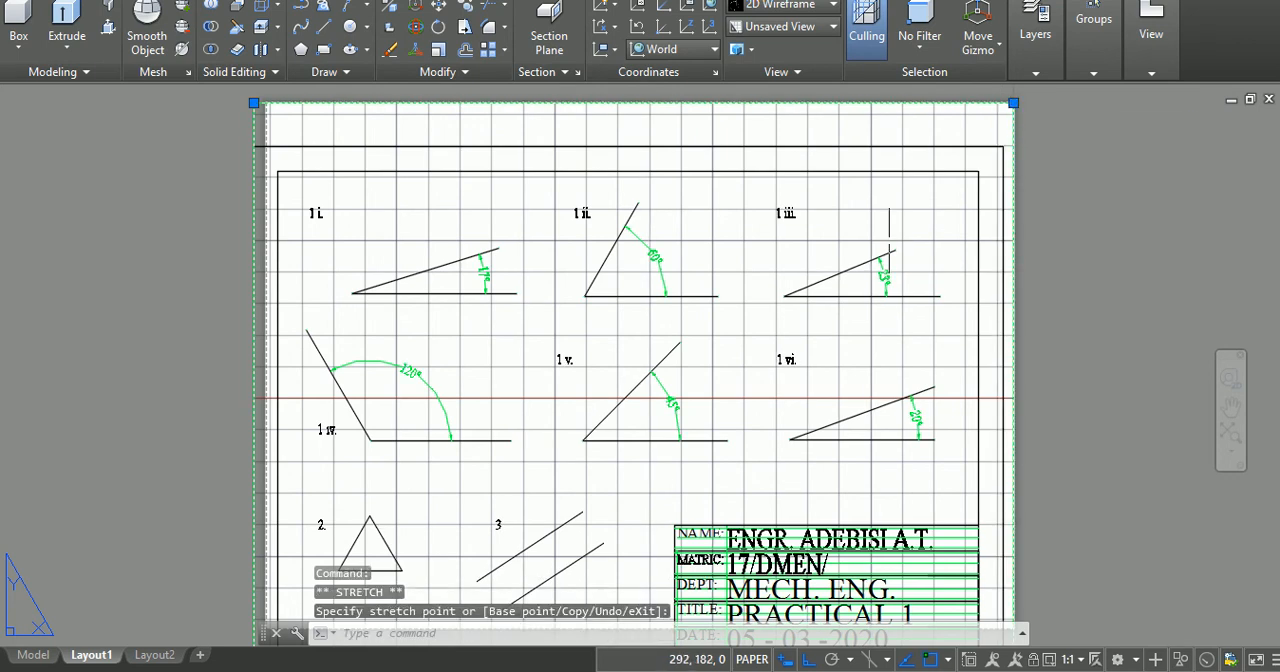
Step: Stretch the viewport's lower corners so its bottom and left edges meet the bottom and left edges of the sheet
{"action": "left_click", "coordinate": [1267, 366]}
{"action": "left_click_drag", "start_coordinate": [1118, 375], "coordinate": [1106, 309]}
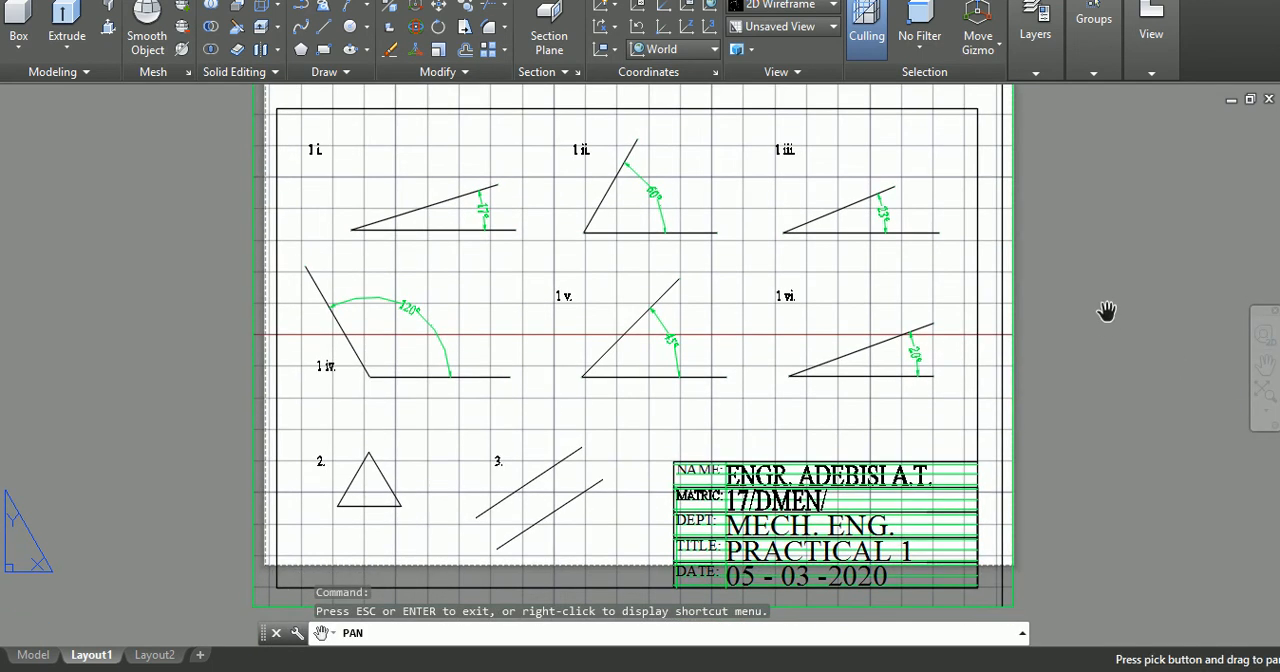
{"action": "key", "text": "Escape"}
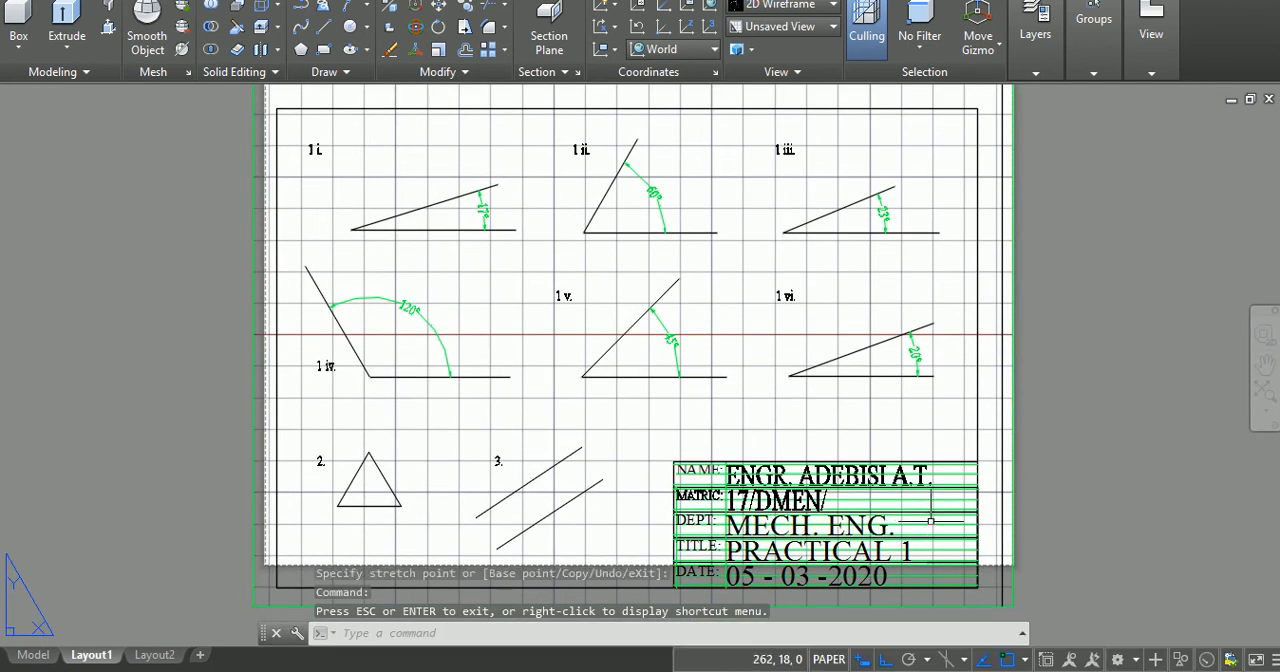
{"action": "left_click", "coordinate": [1013, 604]}
{"action": "left_click", "coordinate": [1012, 606]}
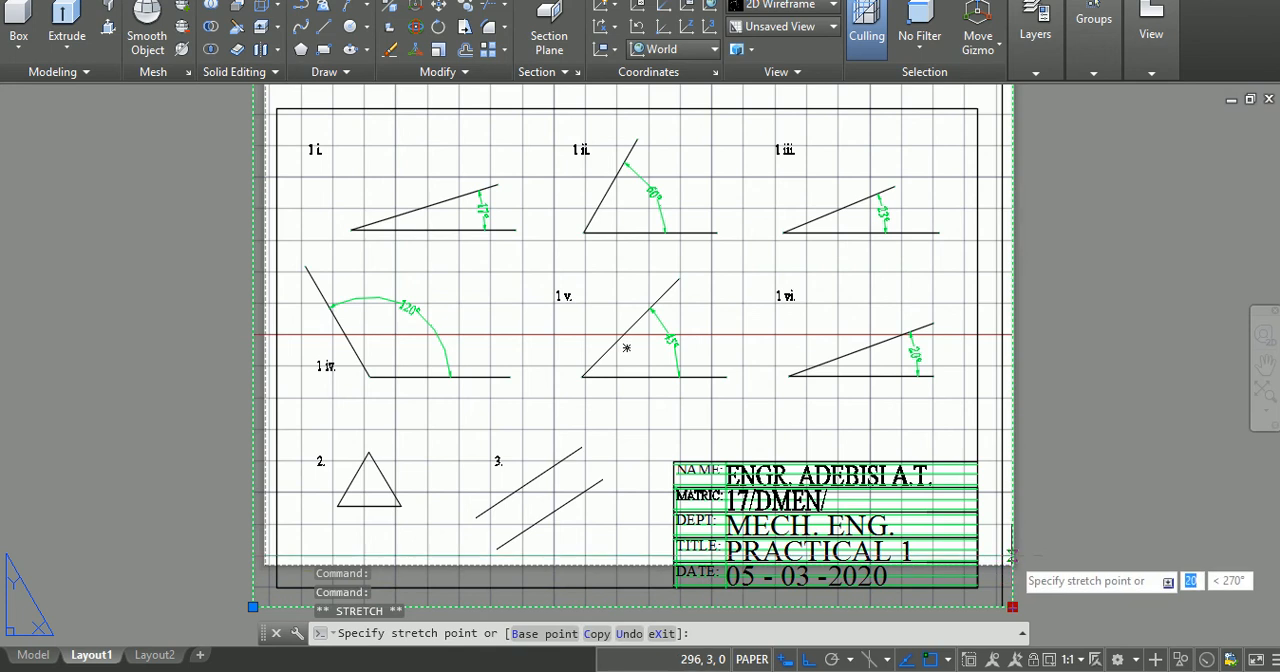
{"action": "left_click", "coordinate": [1011, 563]}
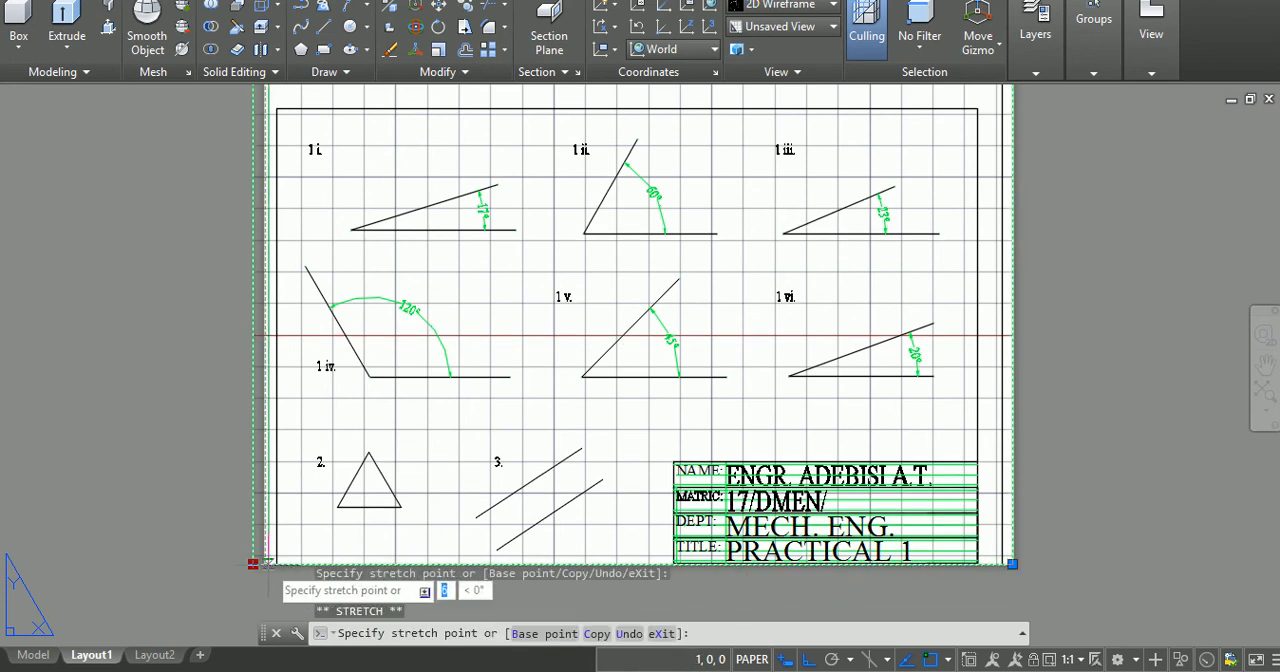
{"action": "key", "text": "Escape"}
{"action": "key", "text": "Escape"}
{"action": "key", "text": "Escape"}
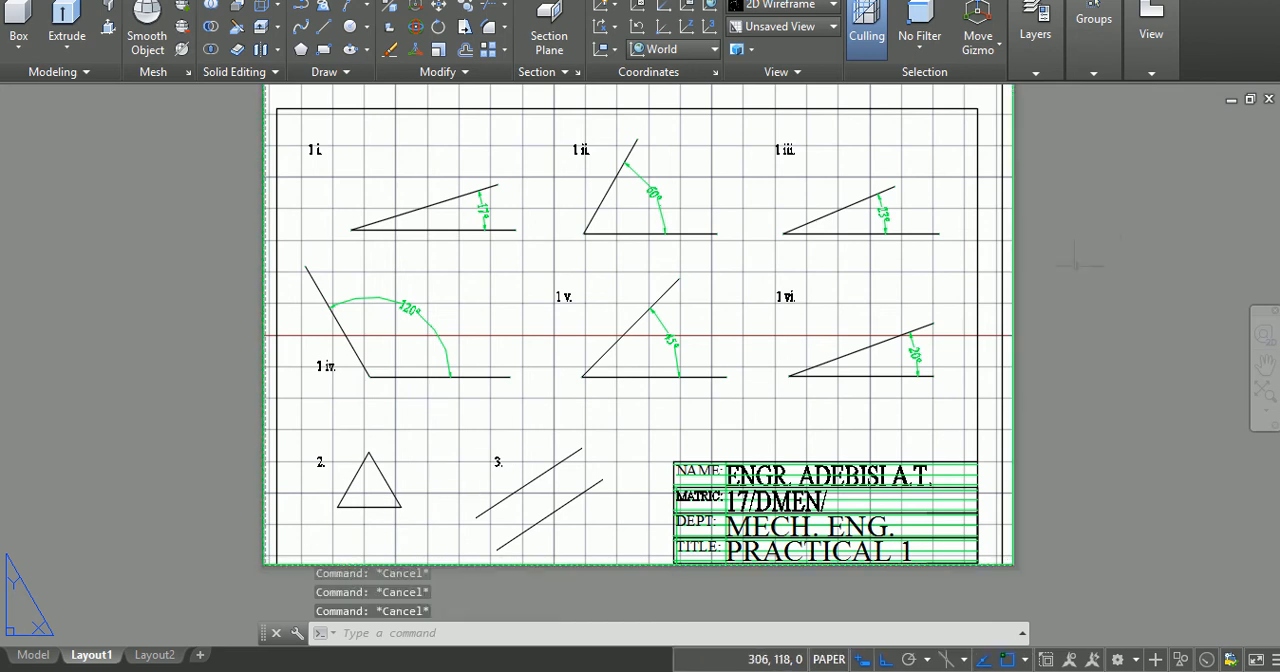
Step: Select the viewport and set its scale to 1:1
{"action": "left_click", "coordinate": [1011, 271]}
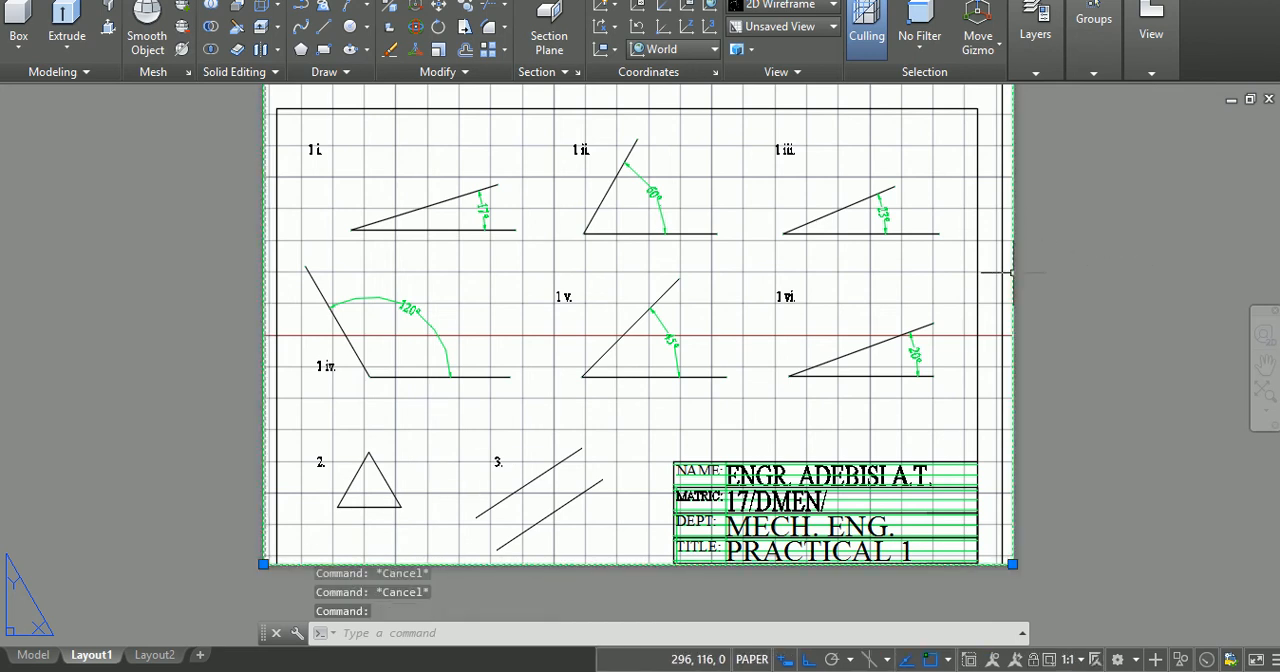
{"action": "left_click", "coordinate": [1069, 660]}
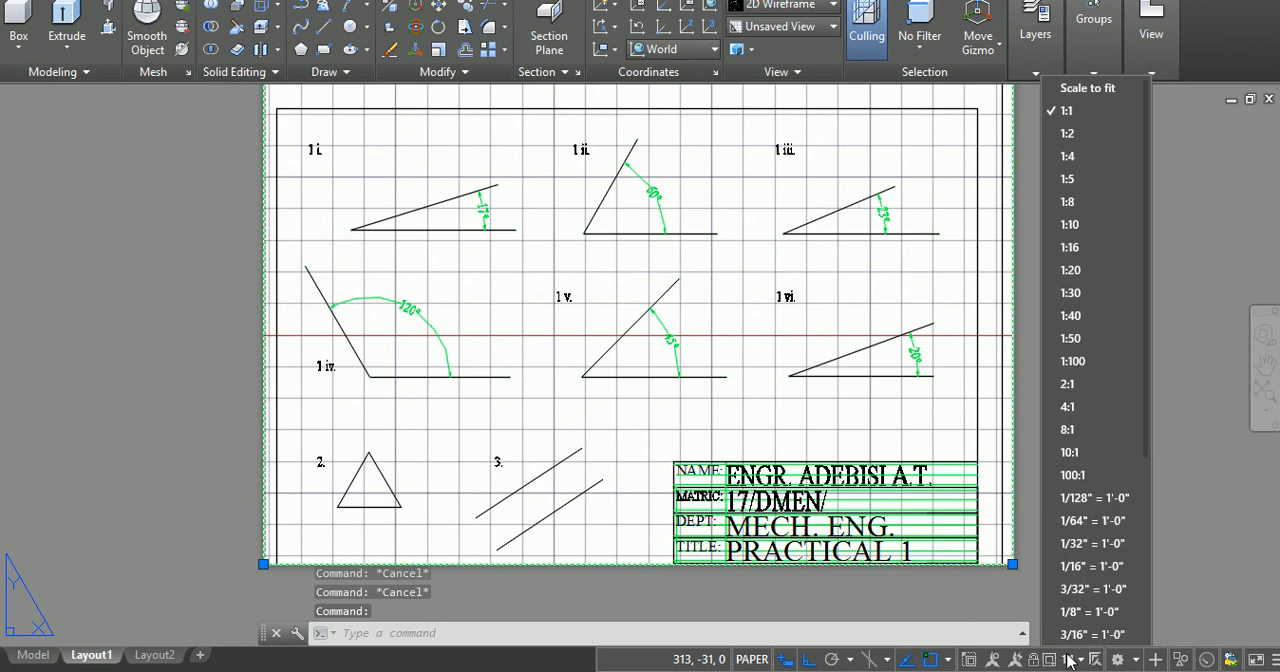
{"action": "left_click", "coordinate": [1067, 113]}
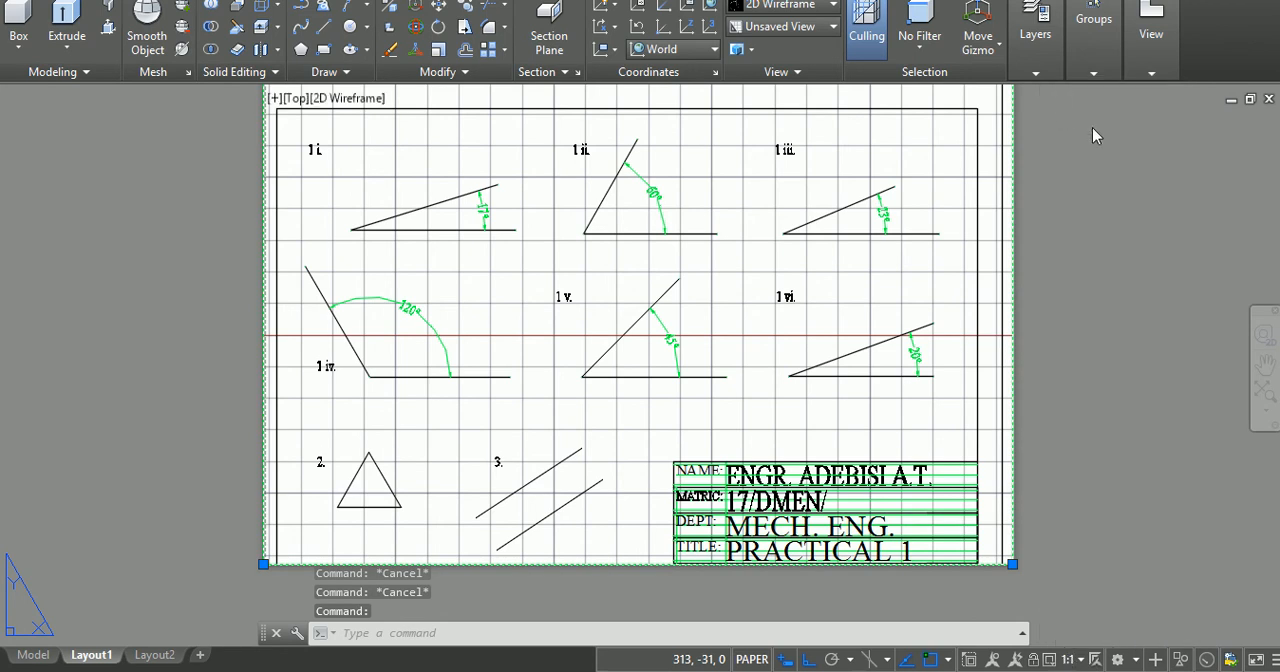
Step: Activate the viewport's model space, pan the Practical 1 drawing until its inner border is centred on the sheet, and return to paper space
{"action": "left_click", "coordinate": [1265, 365]}
{"action": "left_click_drag", "start_coordinate": [1123, 268], "coordinate": [1124, 311]}
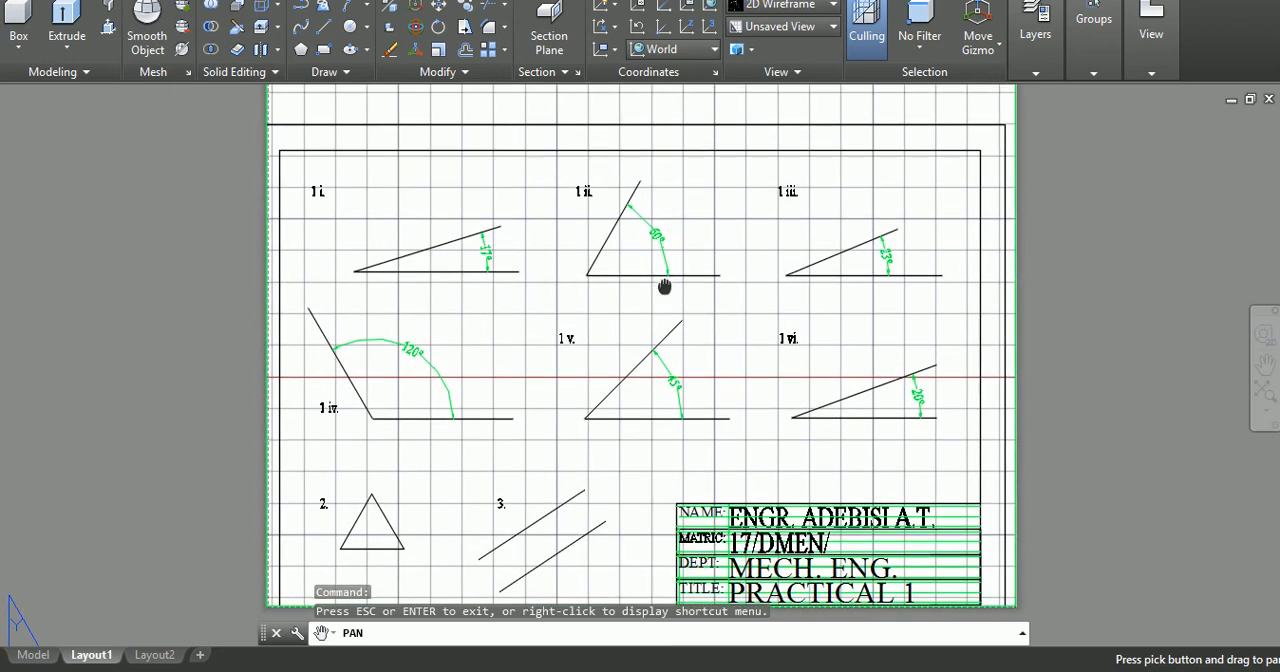
{"action": "key", "text": "Escape"}
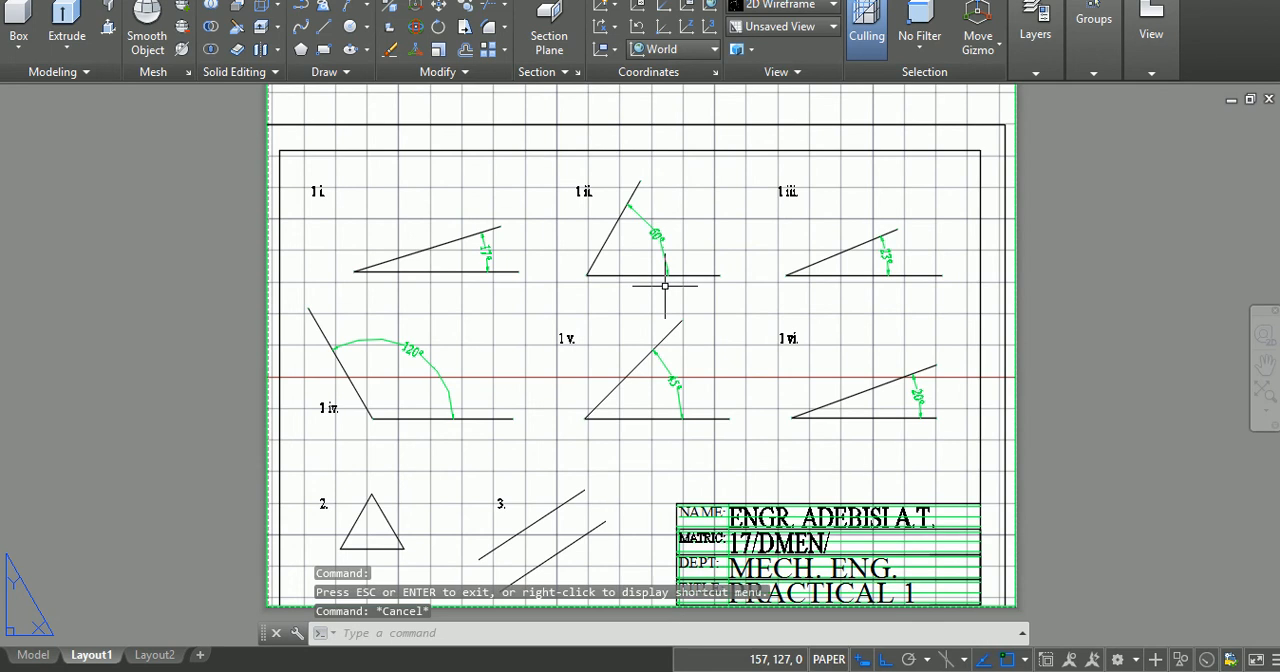
{"action": "scroll", "coordinate": [664, 286], "scroll_direction": "down", "scroll_amount": 5}
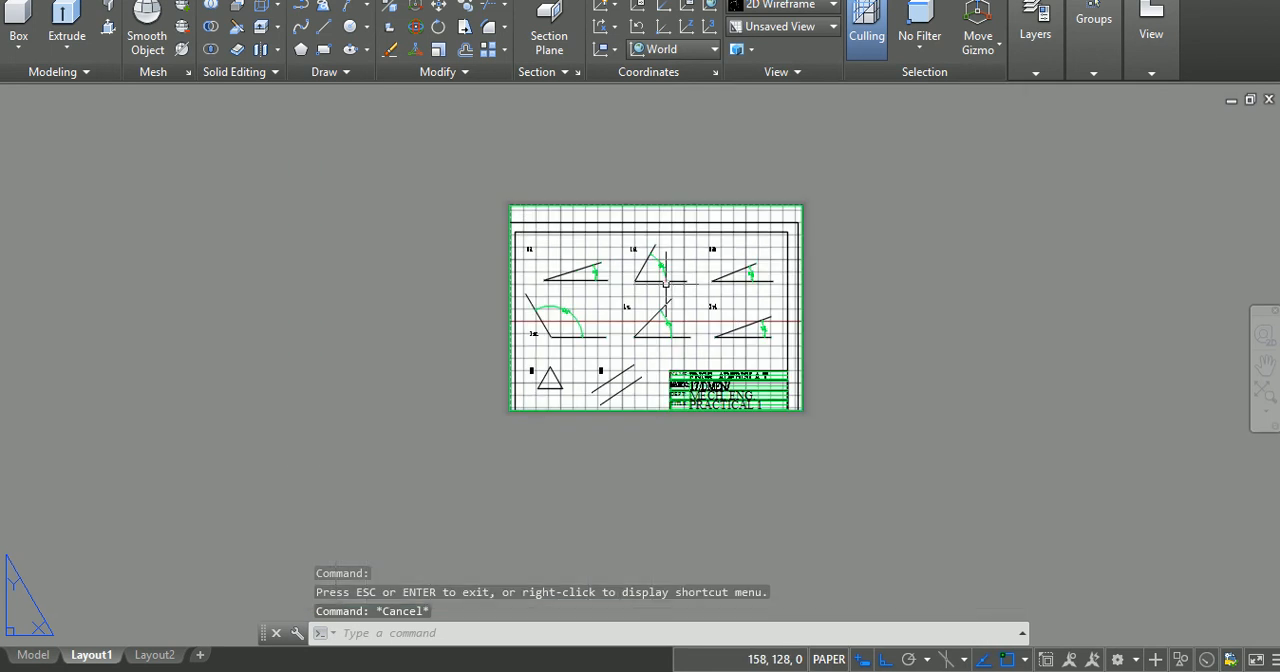
{"action": "scroll", "coordinate": [665, 283], "scroll_direction": "up", "scroll_amount": 5}
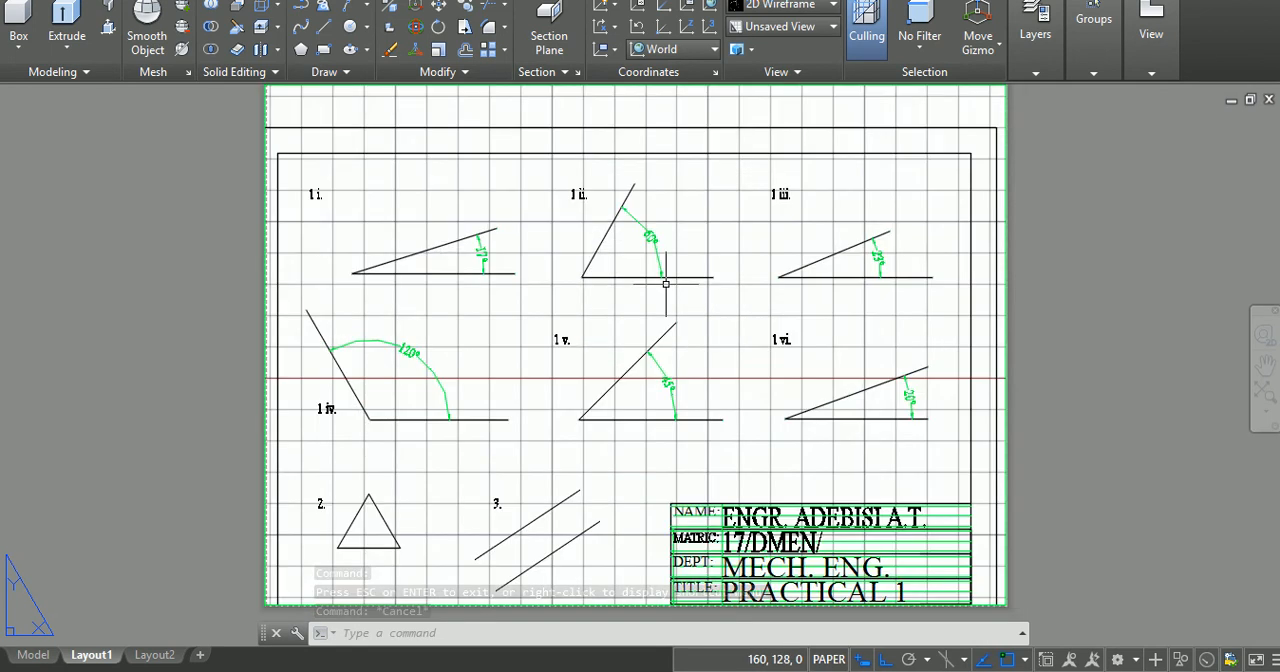
{"action": "double_click", "coordinate": [665, 284]}
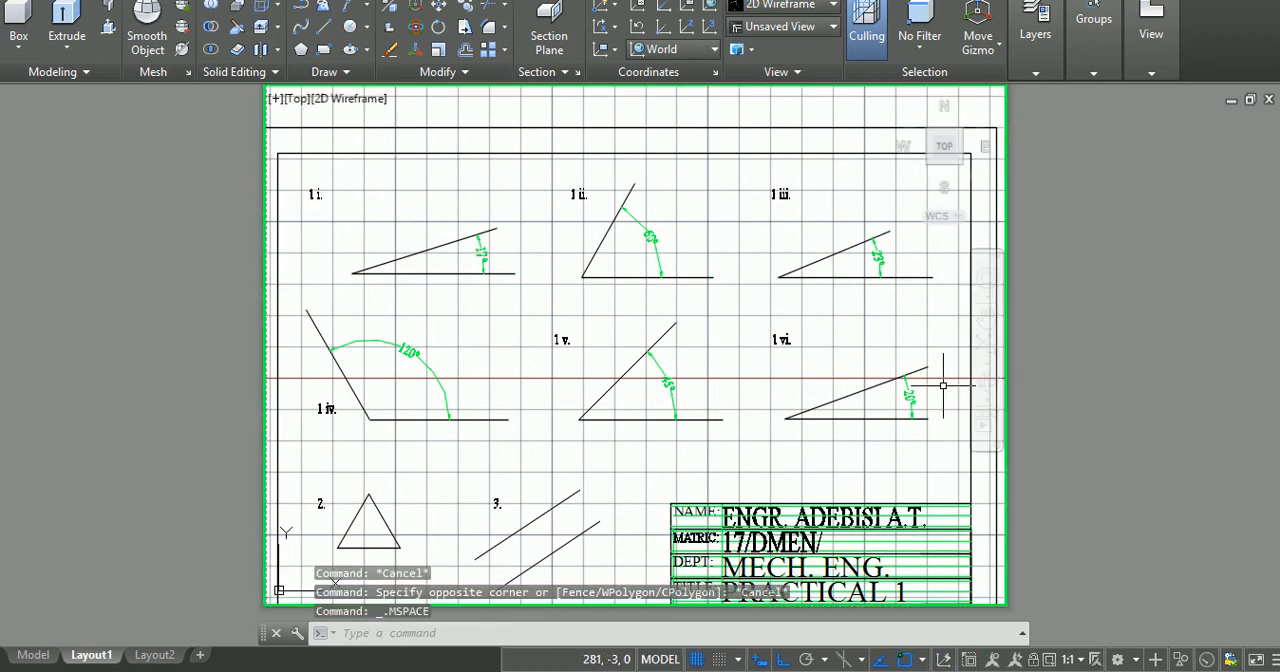
{"action": "left_click", "coordinate": [986, 318]}
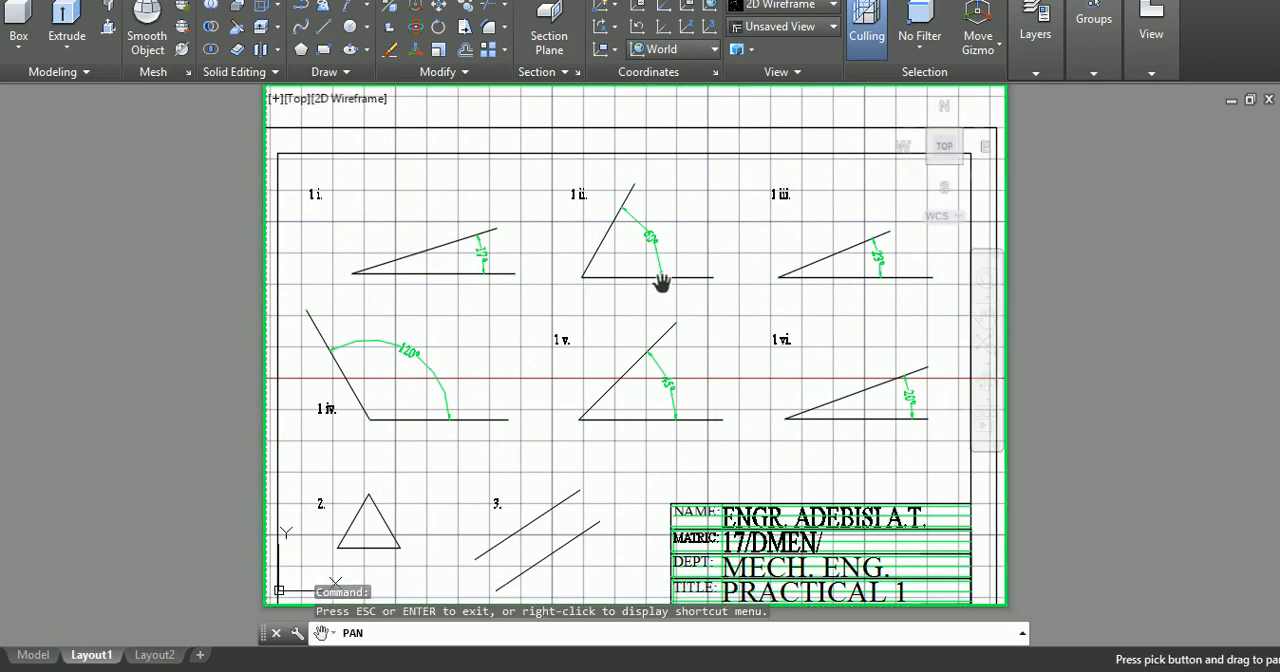
{"action": "left_click_drag", "start_coordinate": [661, 284], "coordinate": [670, 243]}
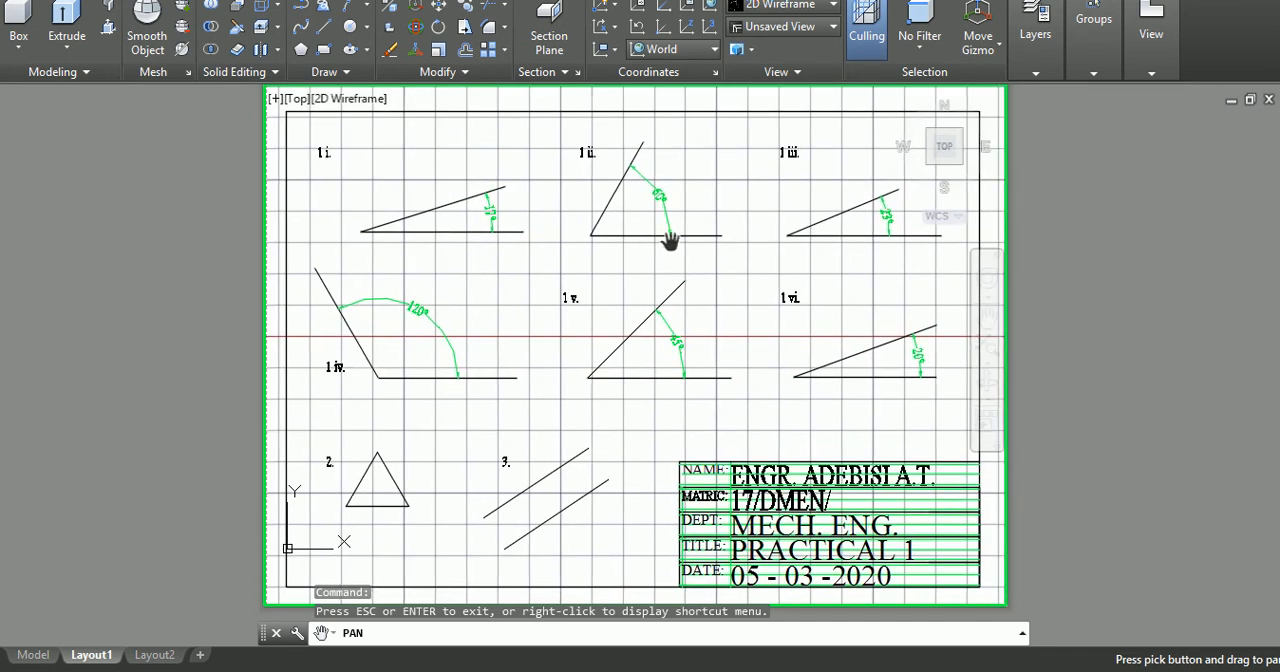
{"action": "key", "text": "Escape"}
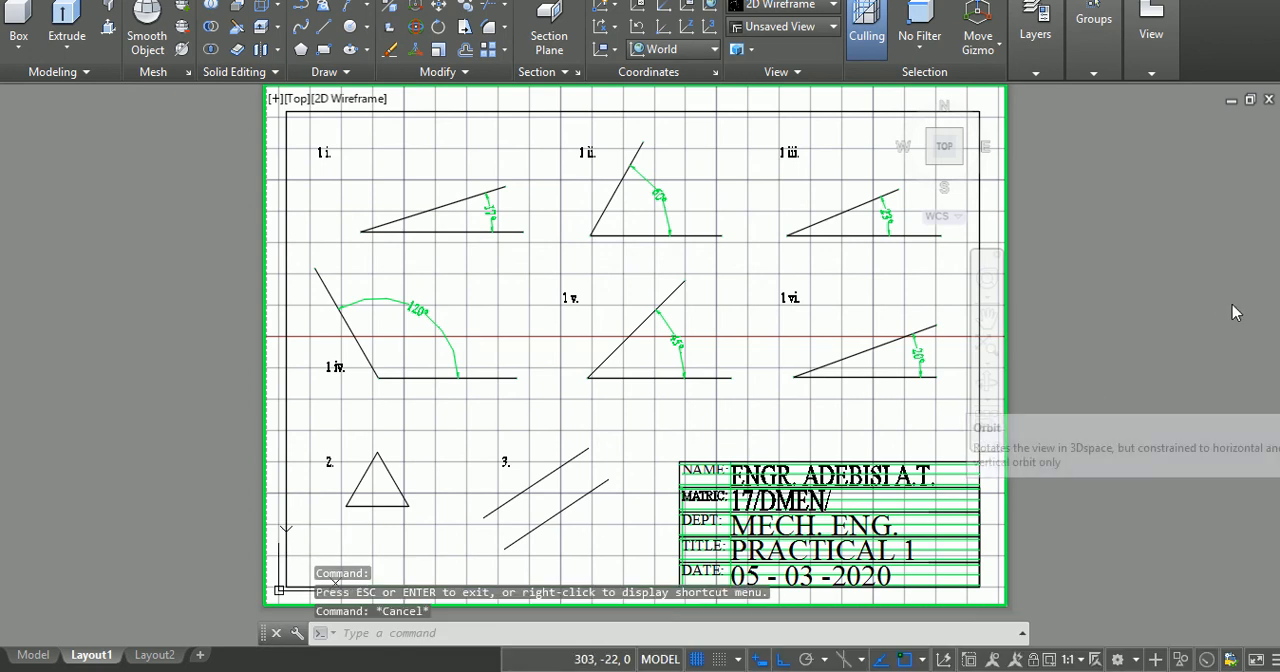
{"action": "double_click", "coordinate": [1124, 300]}
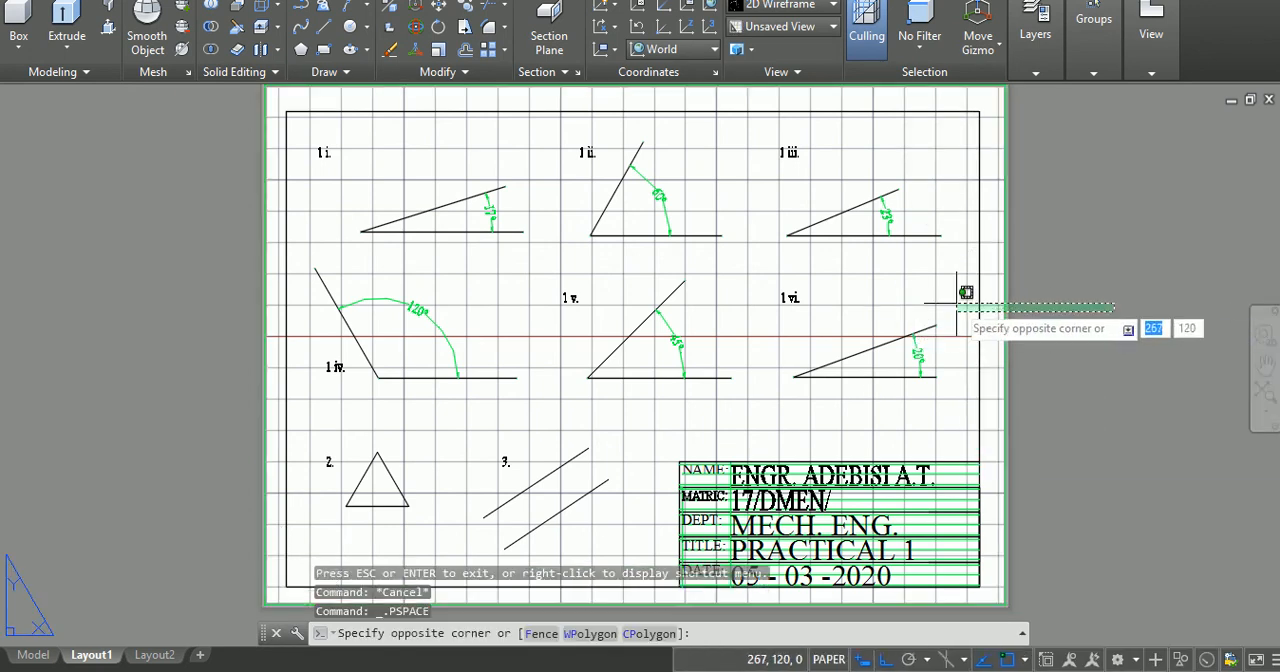
{"action": "scroll", "coordinate": [1208, 302], "scroll_direction": "up", "scroll_amount": 2}
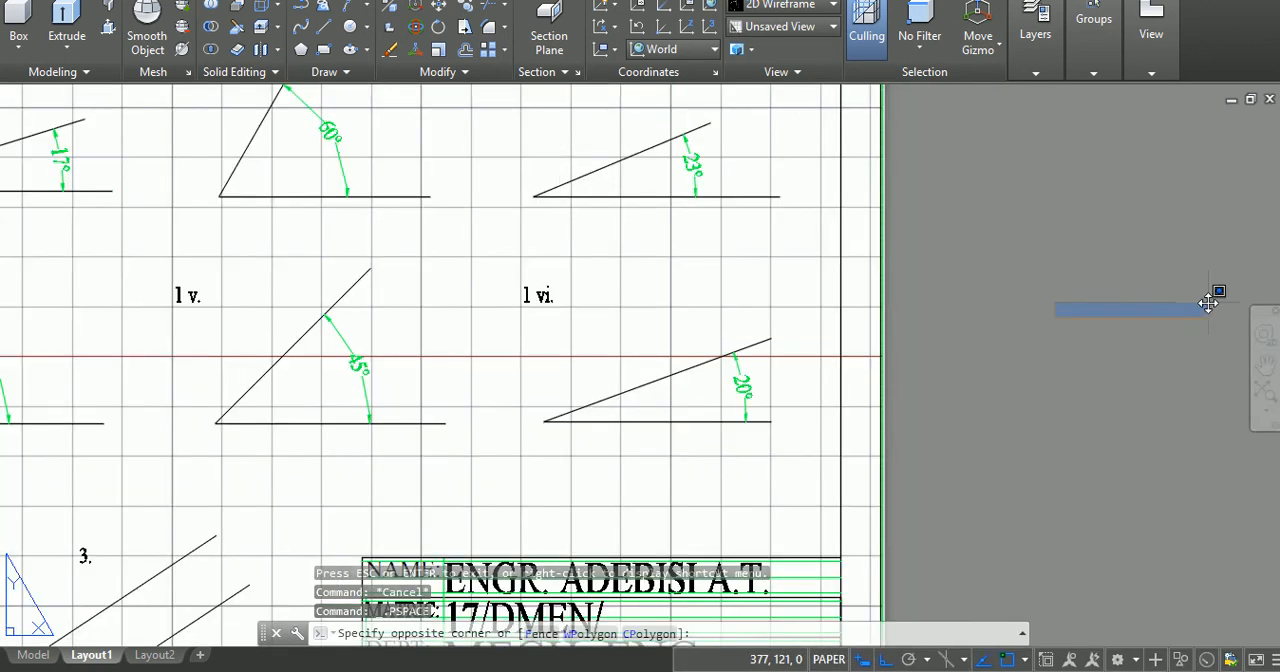
{"action": "key", "text": "Escape"}
{"action": "key", "text": "Escape"}
{"action": "key", "text": "Escape"}
{"action": "scroll", "coordinate": [821, 347], "scroll_direction": "down", "scroll_amount": 5}
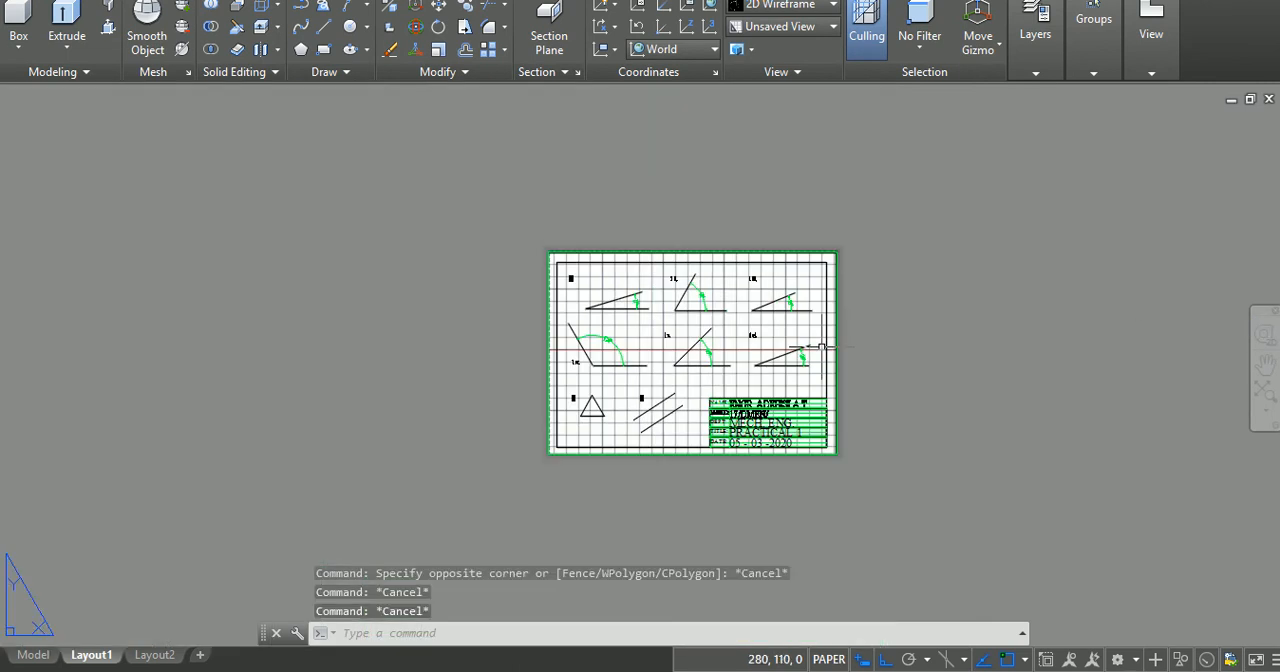
{"action": "scroll", "coordinate": [821, 347], "scroll_direction": "up", "scroll_amount": 4}
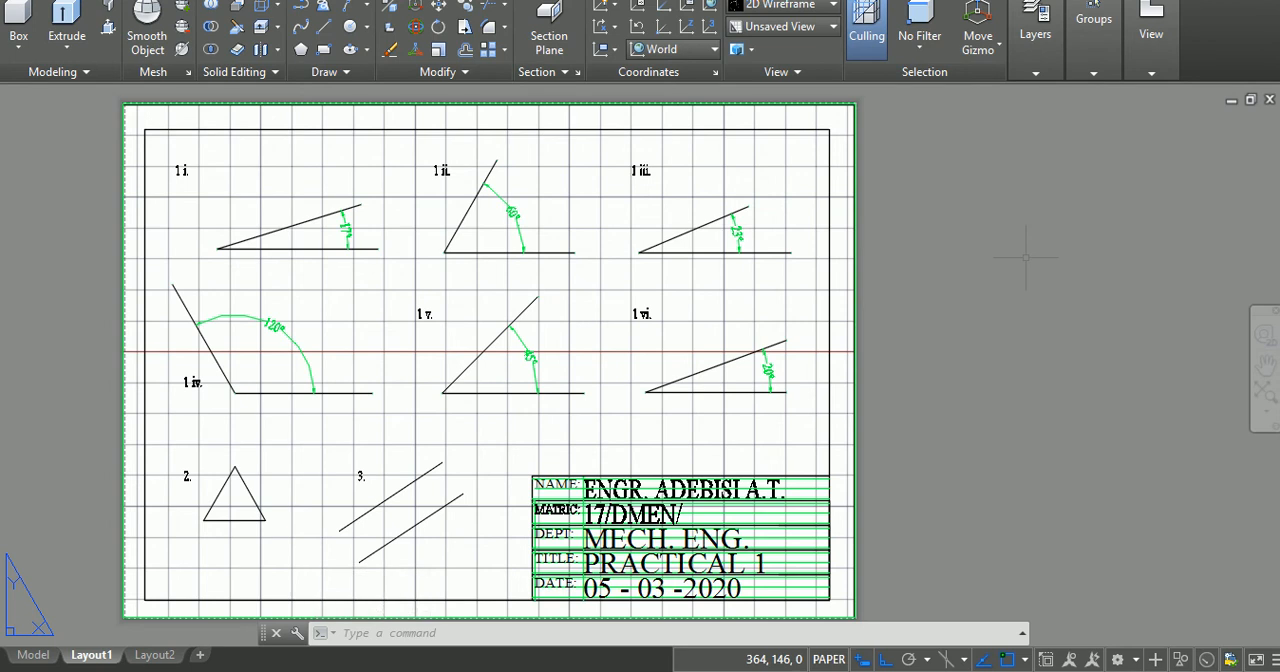
{"action": "key", "text": "Escape"}
{"action": "key", "text": "Escape"}
{"action": "key", "text": "Escape"}
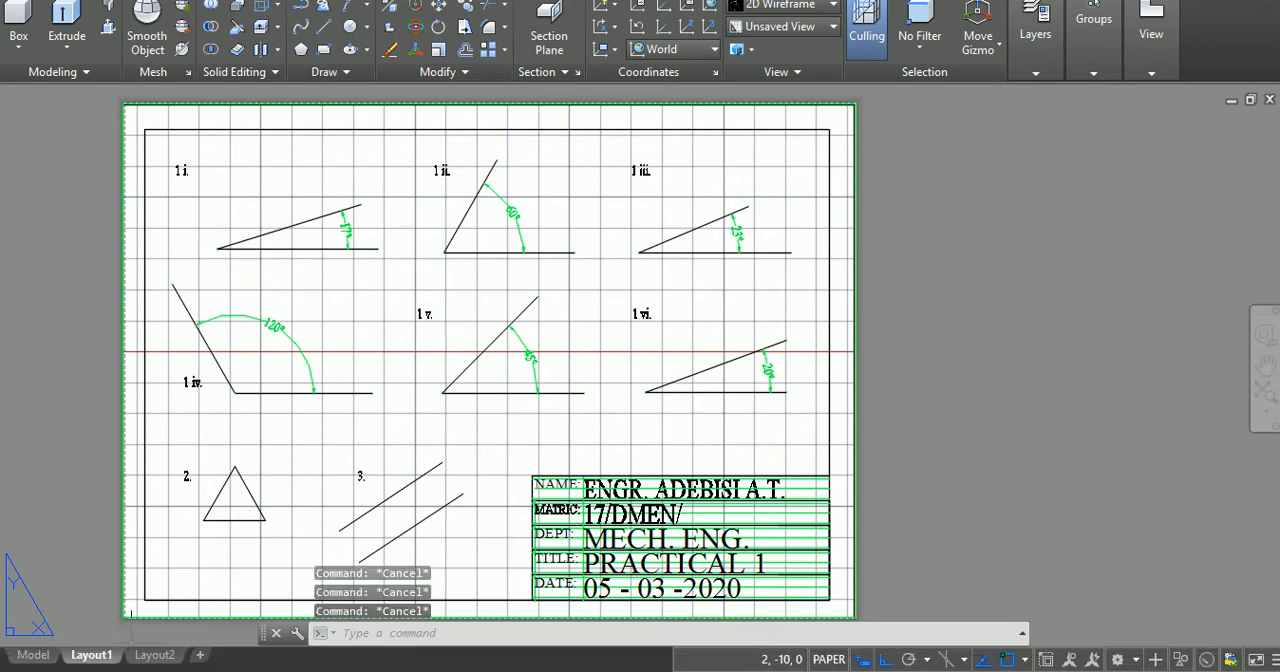
Step: Switch to Layout2, make the a4 page setup current for it and close the page setup manager
{"action": "left_click", "coordinate": [151, 657]}
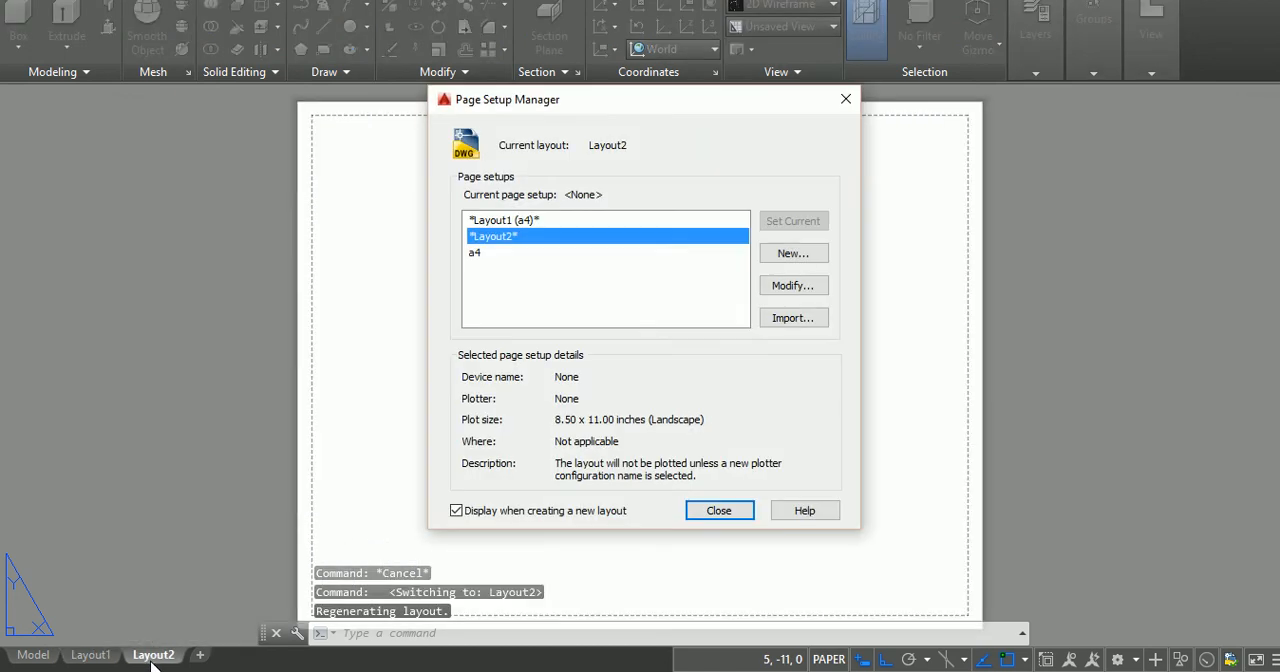
{"action": "left_click", "coordinate": [477, 254]}
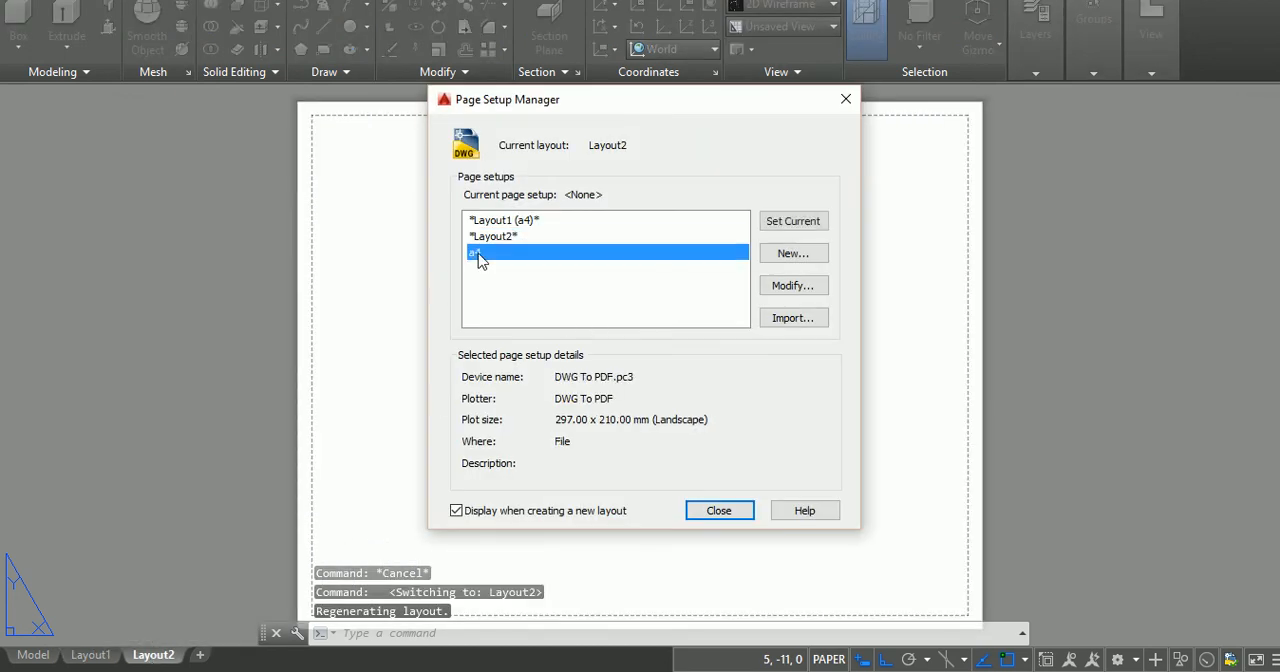
{"action": "double_click", "coordinate": [478, 254]}
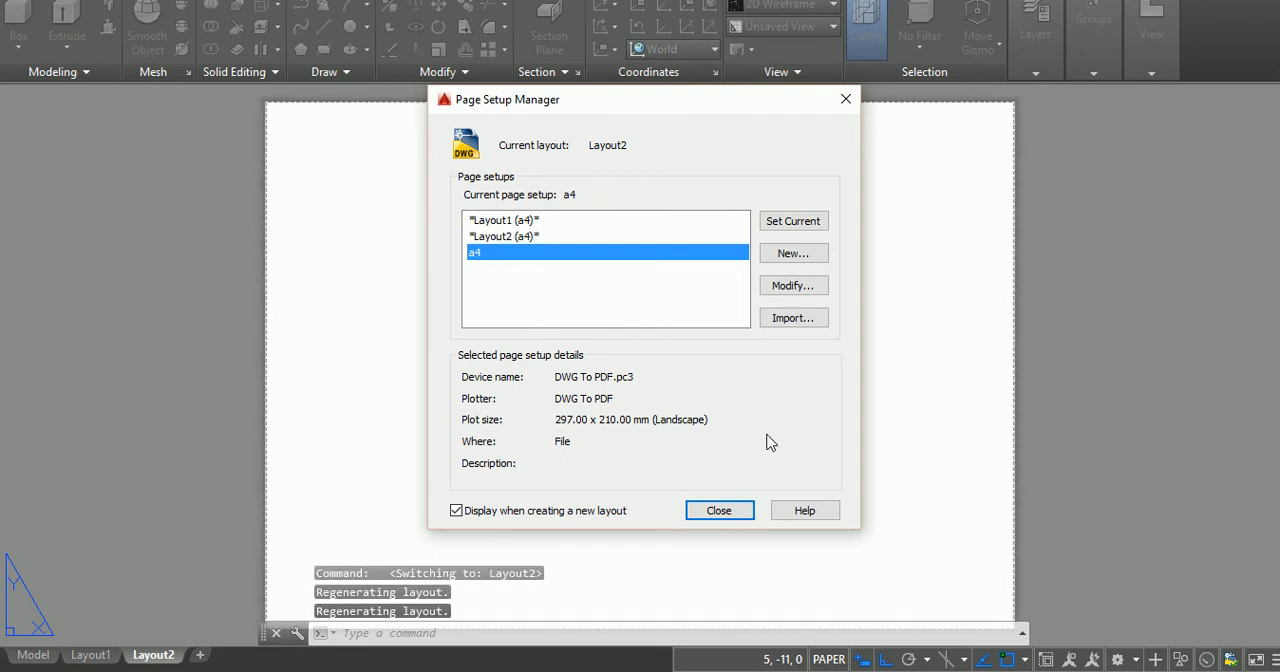
{"action": "left_click", "coordinate": [721, 512]}
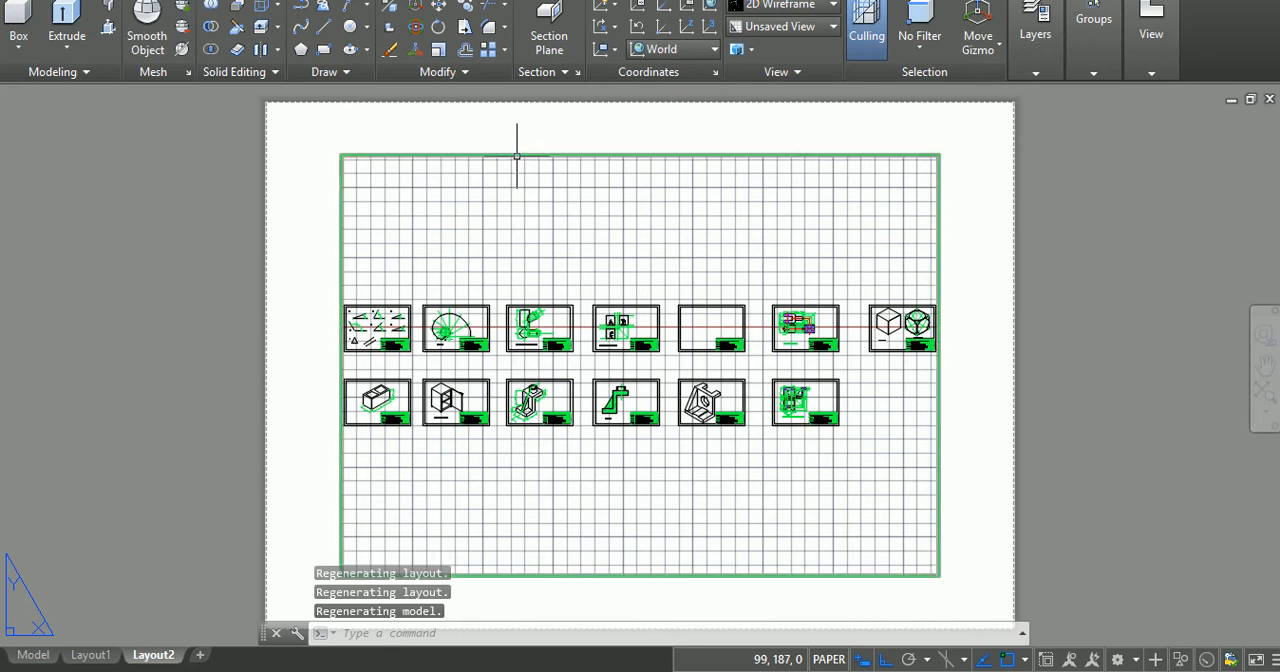
Step: Delete the default viewport from the Layout2 sheet
{"action": "left_click", "coordinate": [517, 156]}
{"action": "key", "text": "Delete"}
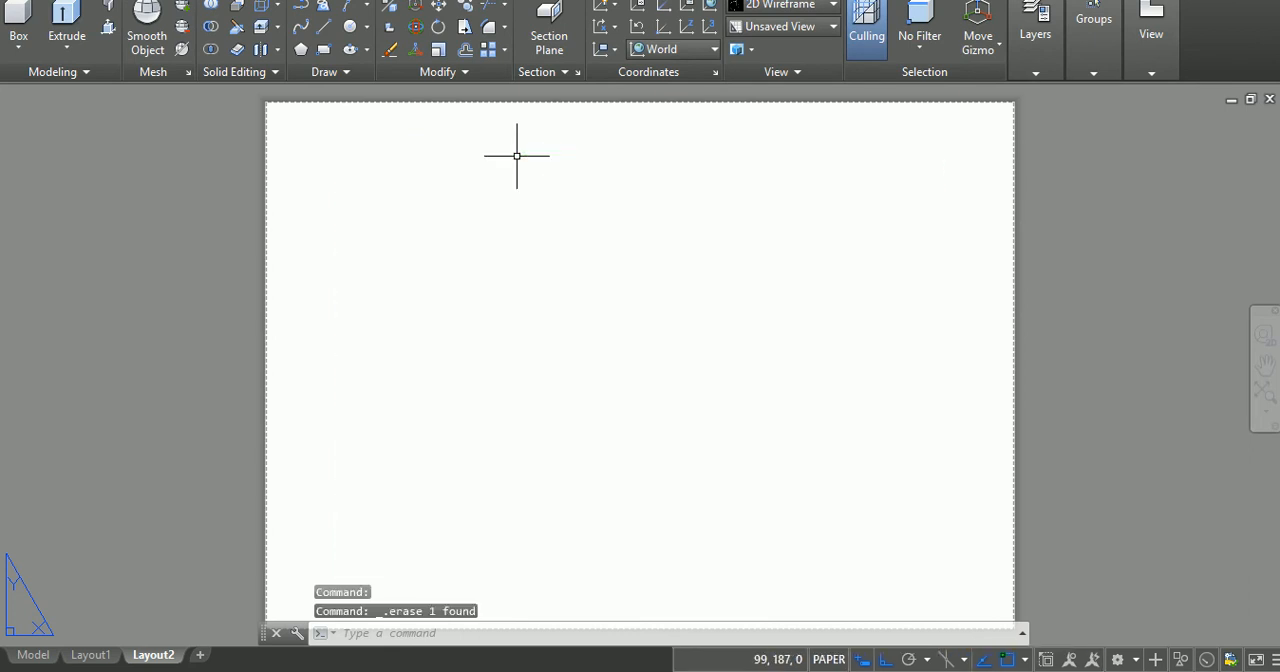
{"action": "key", "text": "Escape"}
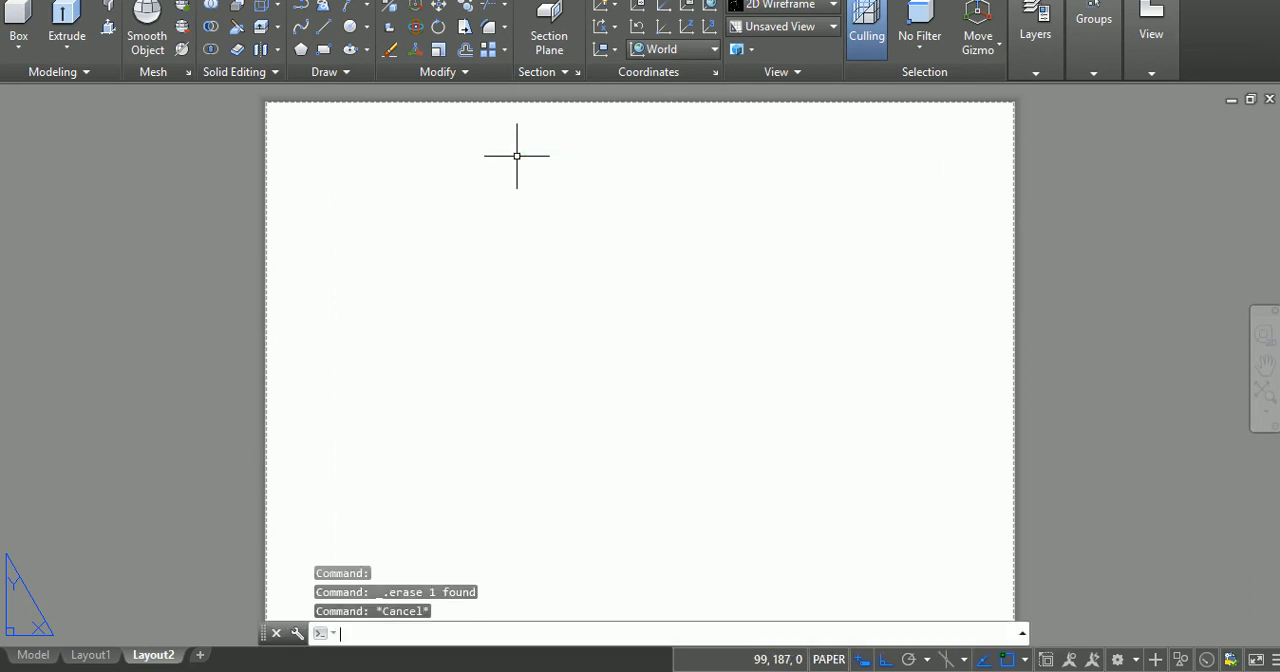
{"action": "scroll", "coordinate": [517, 156], "scroll_direction": "down", "scroll_amount": 3}
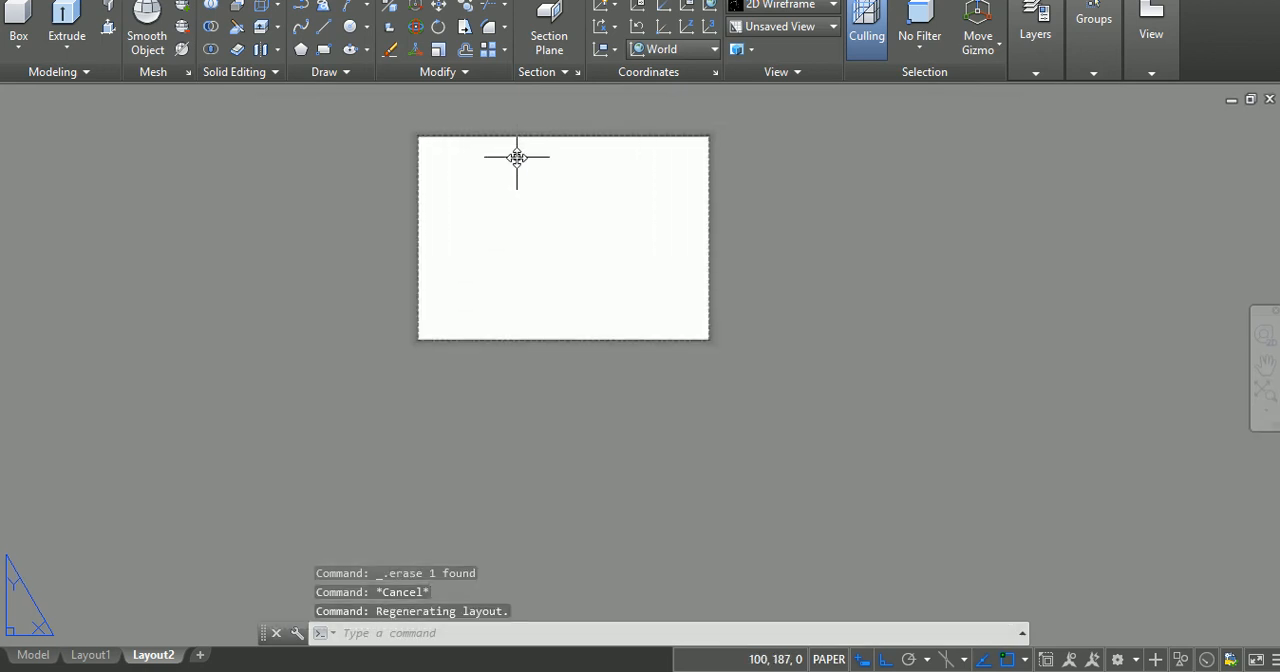
{"action": "scroll", "coordinate": [517, 156], "scroll_direction": "up", "scroll_amount": 4}
{"action": "key", "text": "Escape"}
{"action": "key", "text": "Escape"}
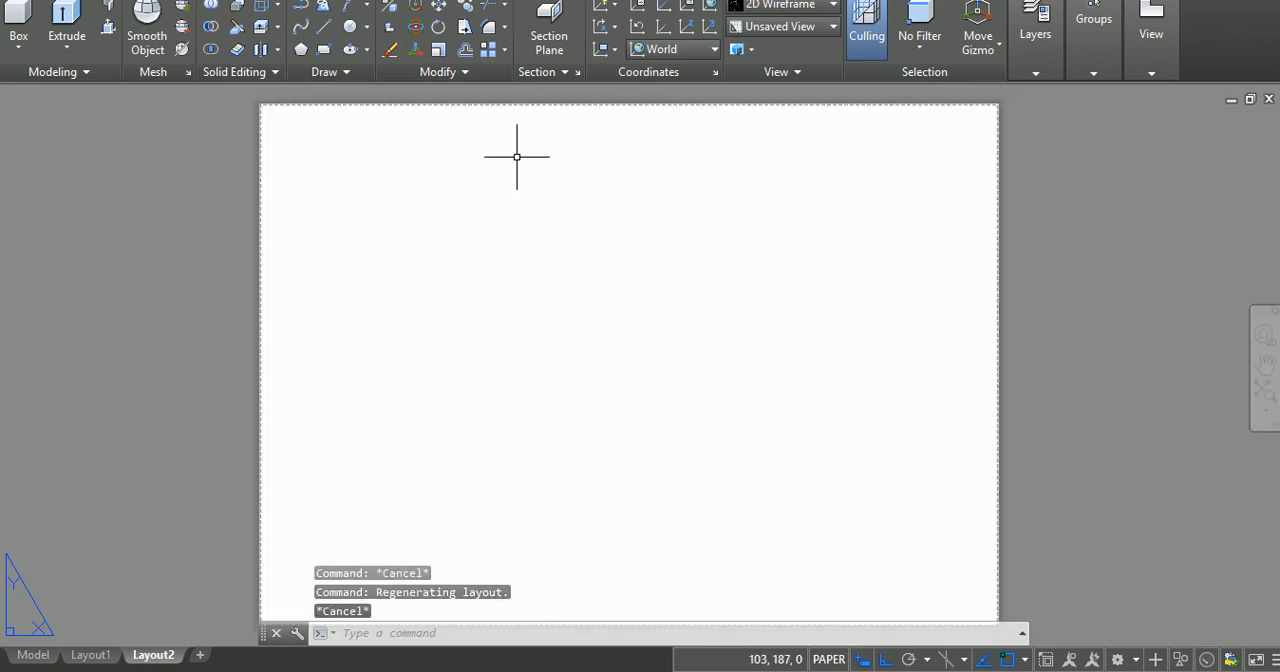
{"action": "type", "text": "vport"}
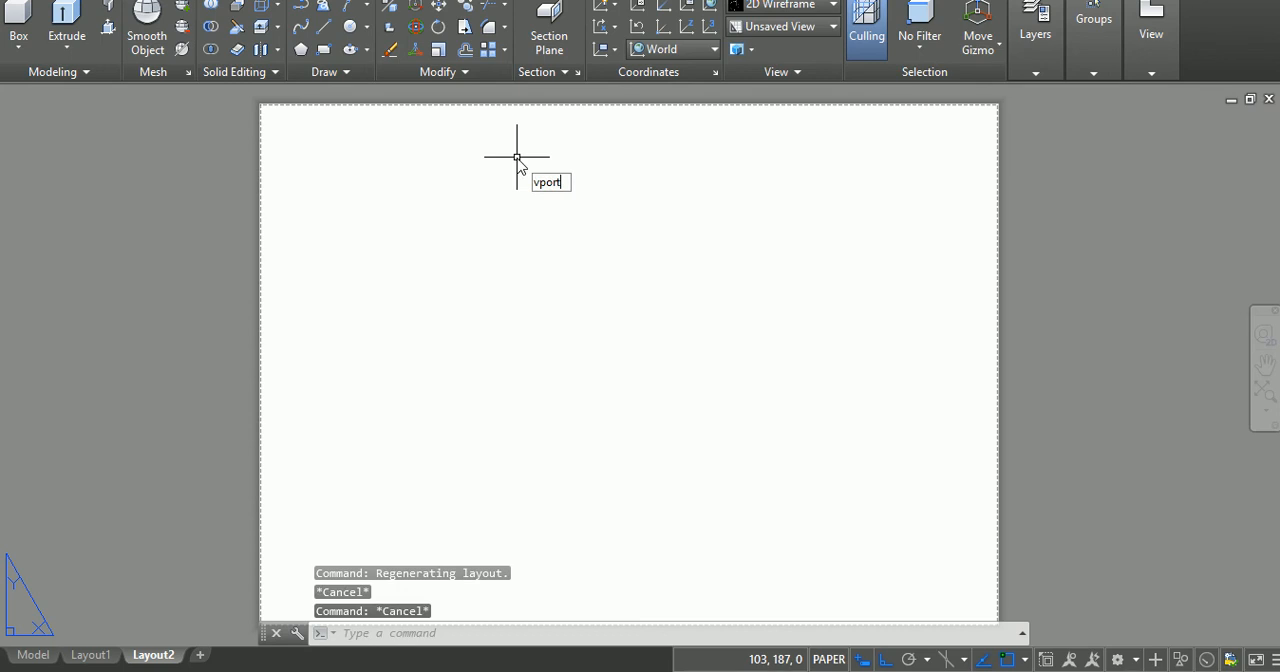
{"action": "type", "text": "s"}
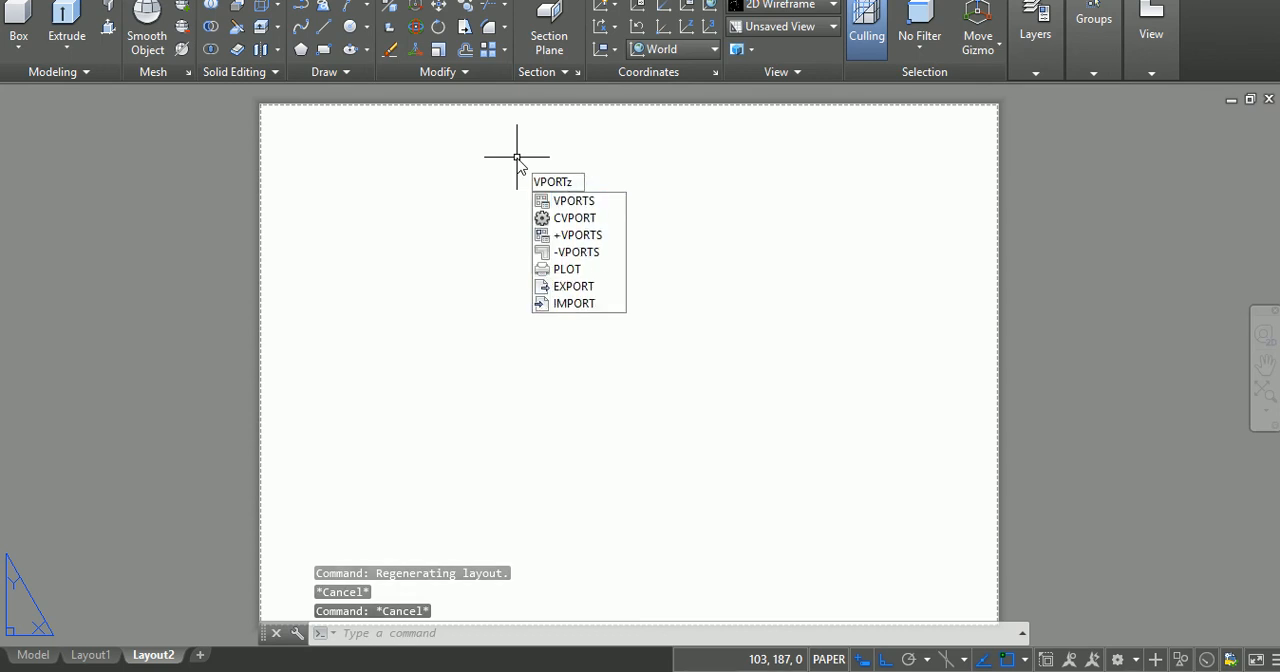
{"action": "key", "text": "BackSpace"}
{"action": "key", "text": "Escape"}
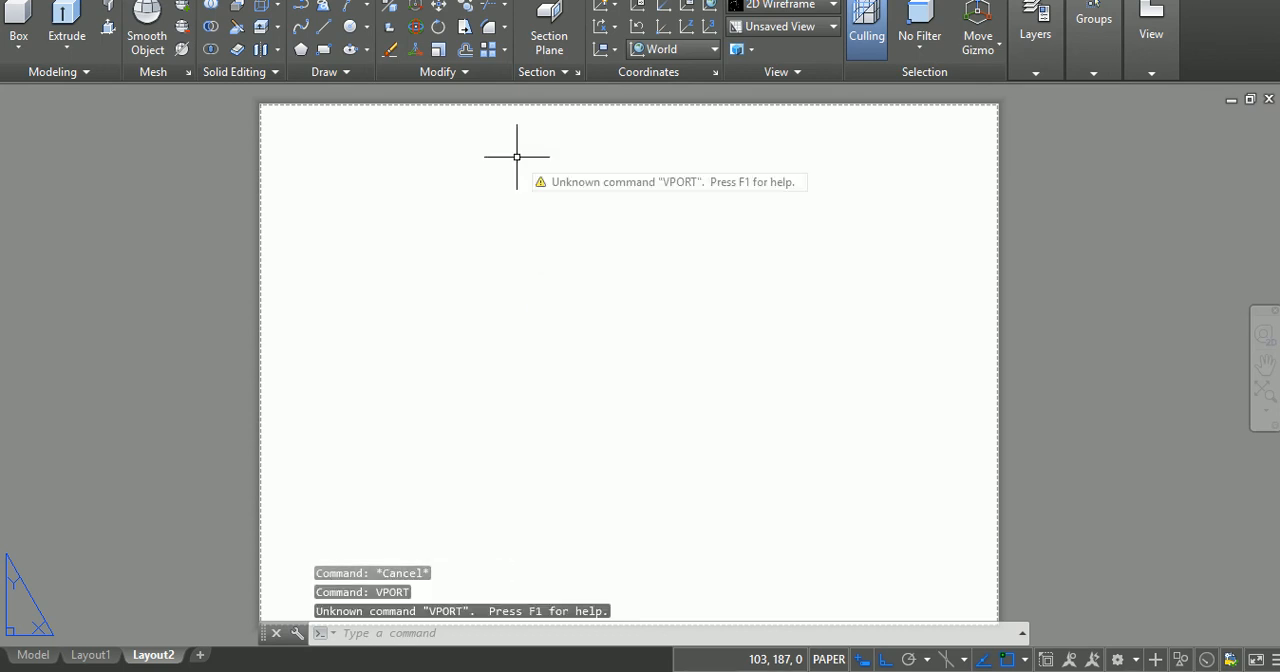
{"action": "key", "text": "Escape"}
{"action": "key", "text": "Escape"}
{"action": "key", "text": "Escape"}
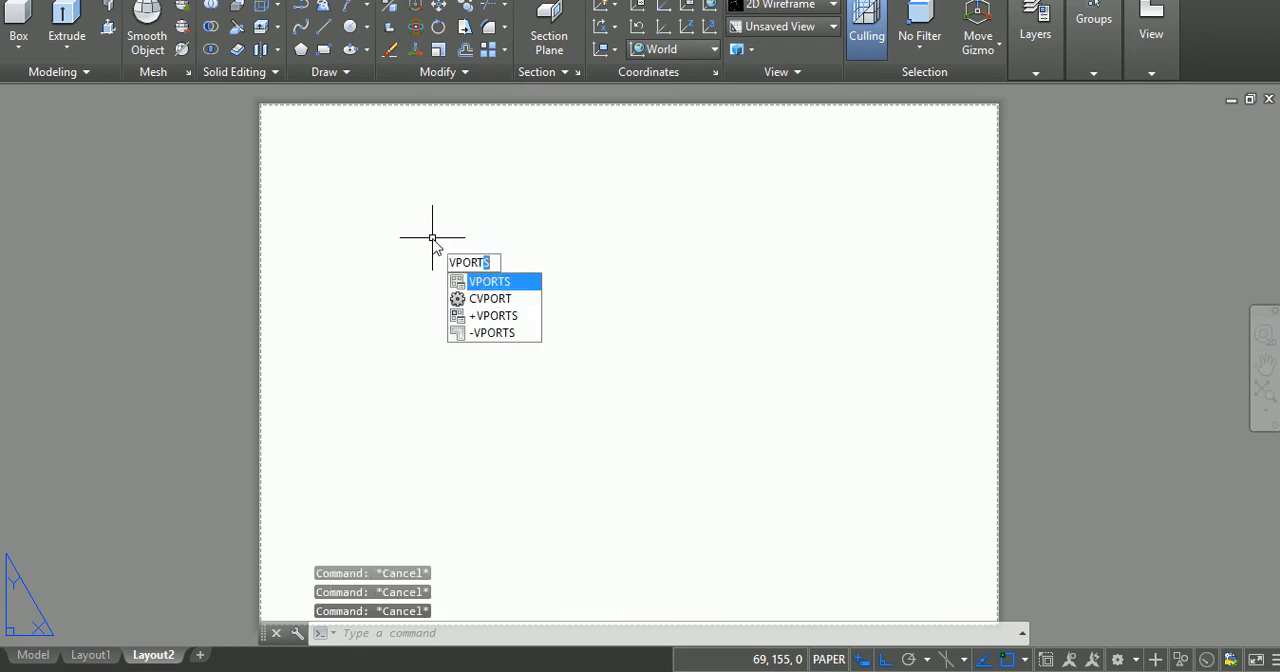
Step: Create a single viewport covering the whole Layout2 sheet from corner to corner and set its scale to 1:1
{"action": "key", "text": "Return"}
{"action": "left_click", "coordinate": [419, 210]}
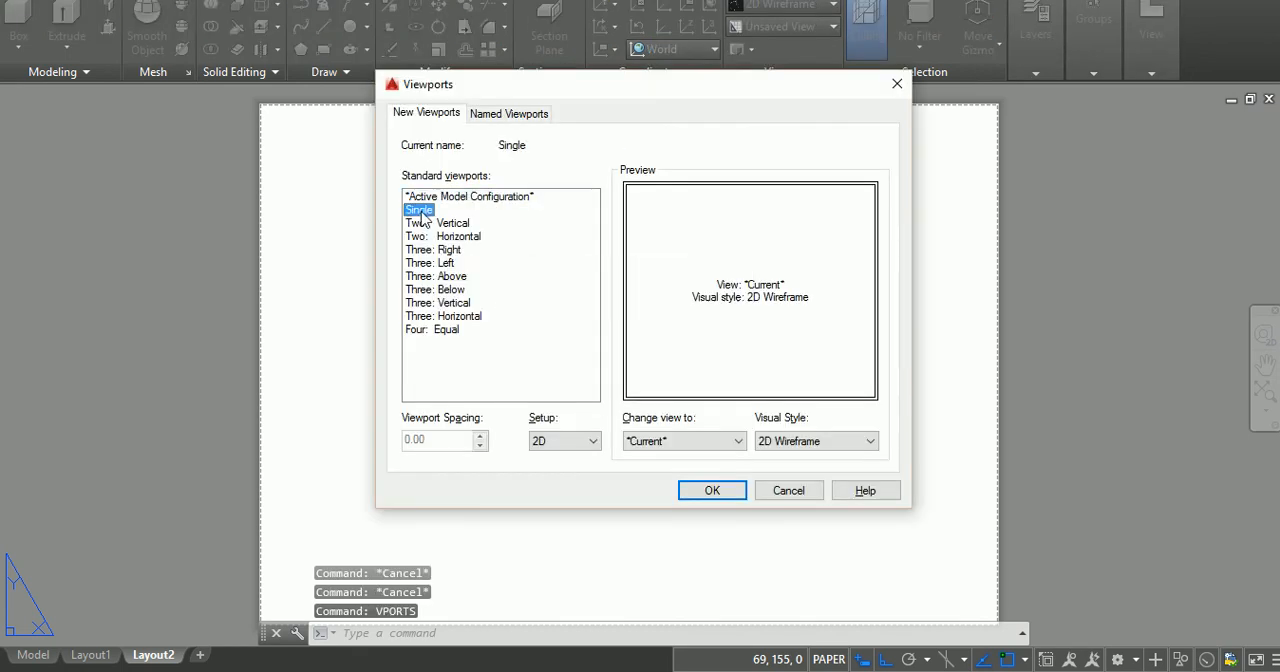
{"action": "left_click", "coordinate": [711, 491]}
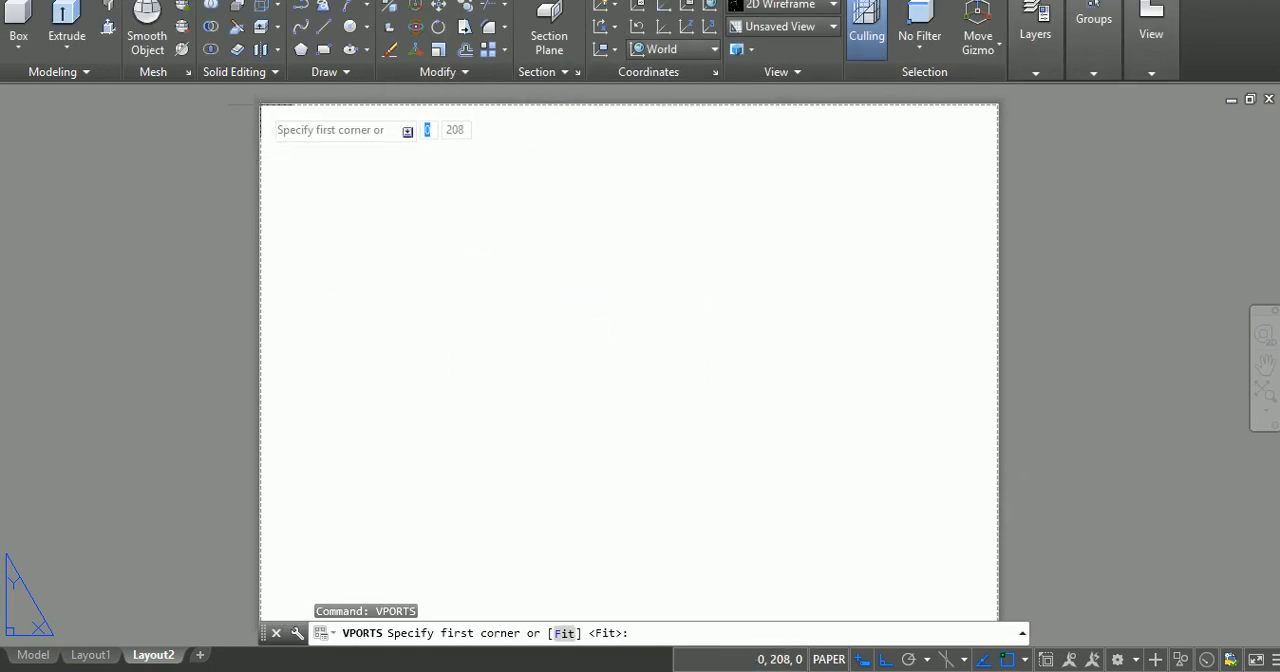
{"action": "left_click", "coordinate": [261, 104]}
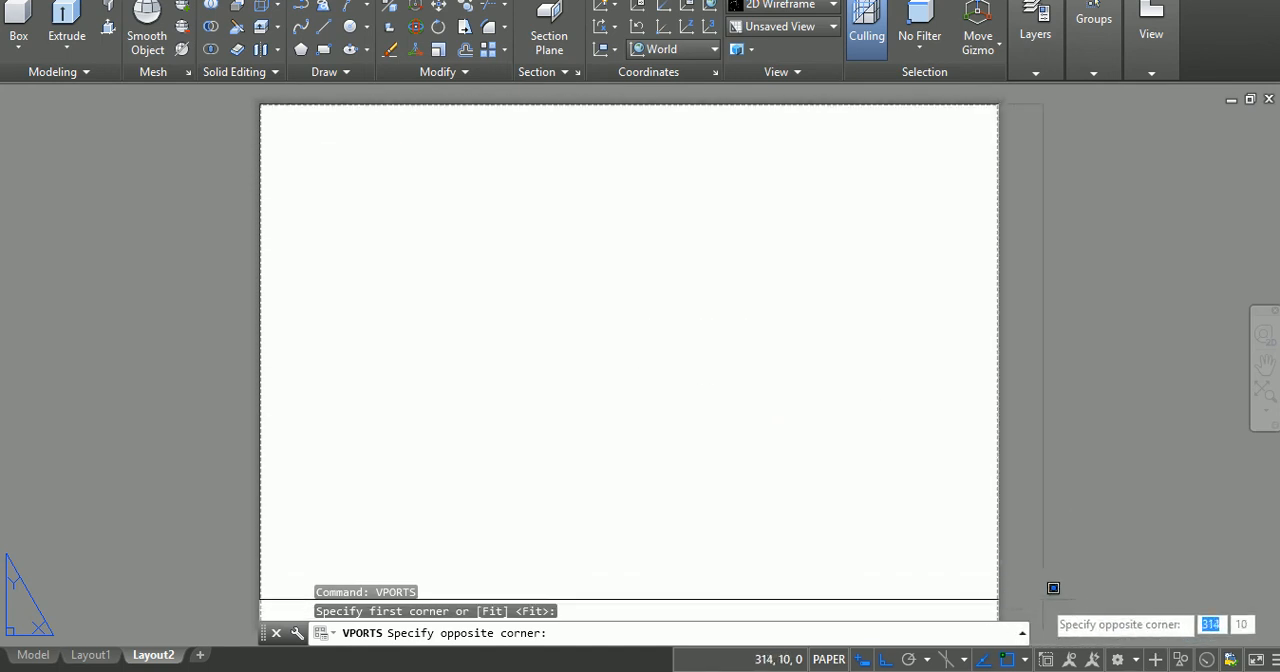
{"action": "left_click", "coordinate": [1268, 366]}
{"action": "left_click_drag", "start_coordinate": [900, 443], "coordinate": [910, 349]}
{"action": "key", "text": "Escape"}
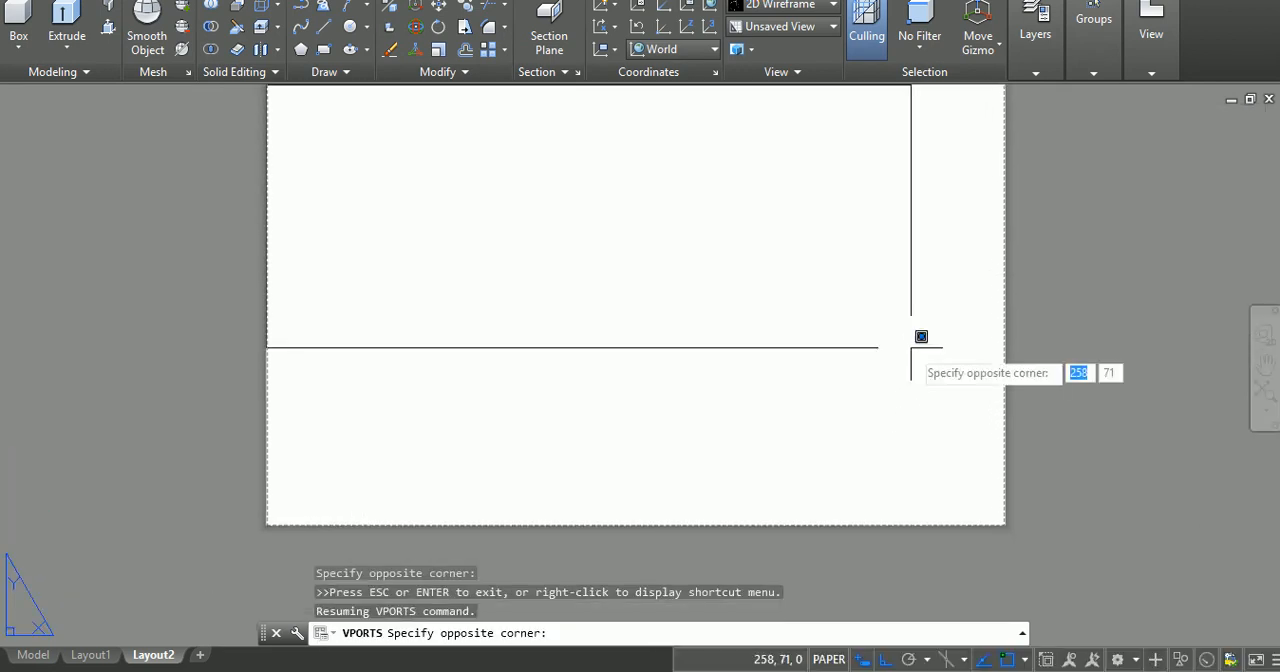
{"action": "left_click", "coordinate": [1014, 514]}
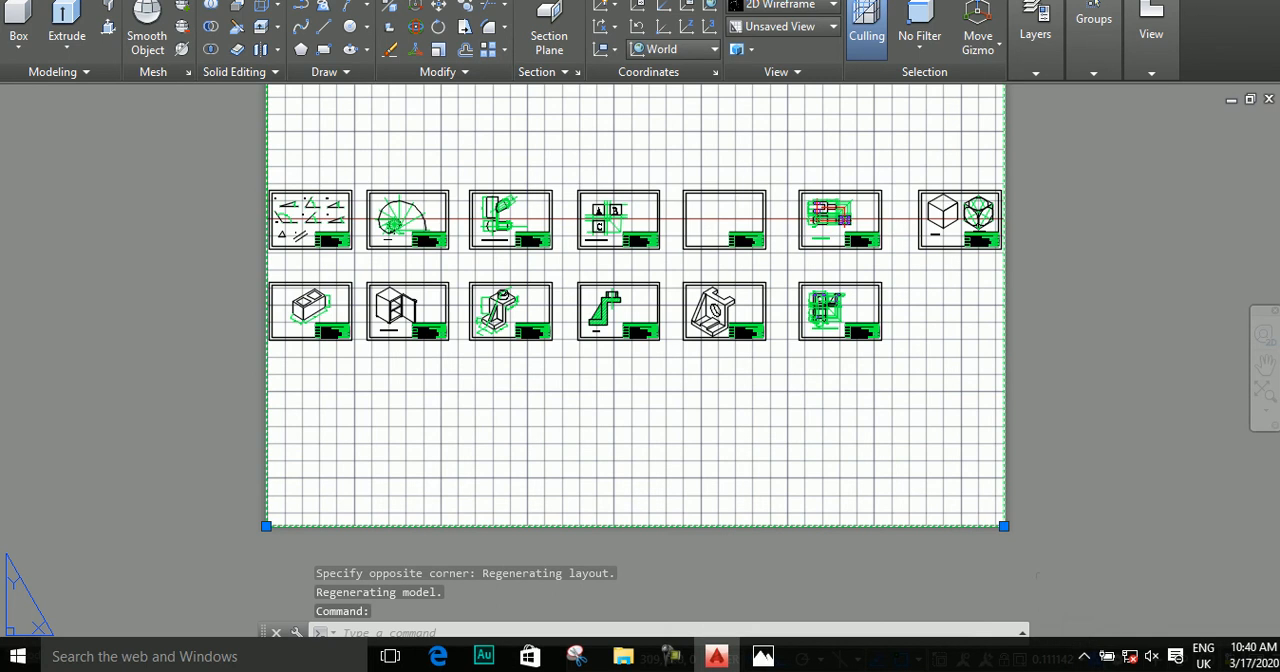
{"action": "left_click", "coordinate": [1060, 660]}
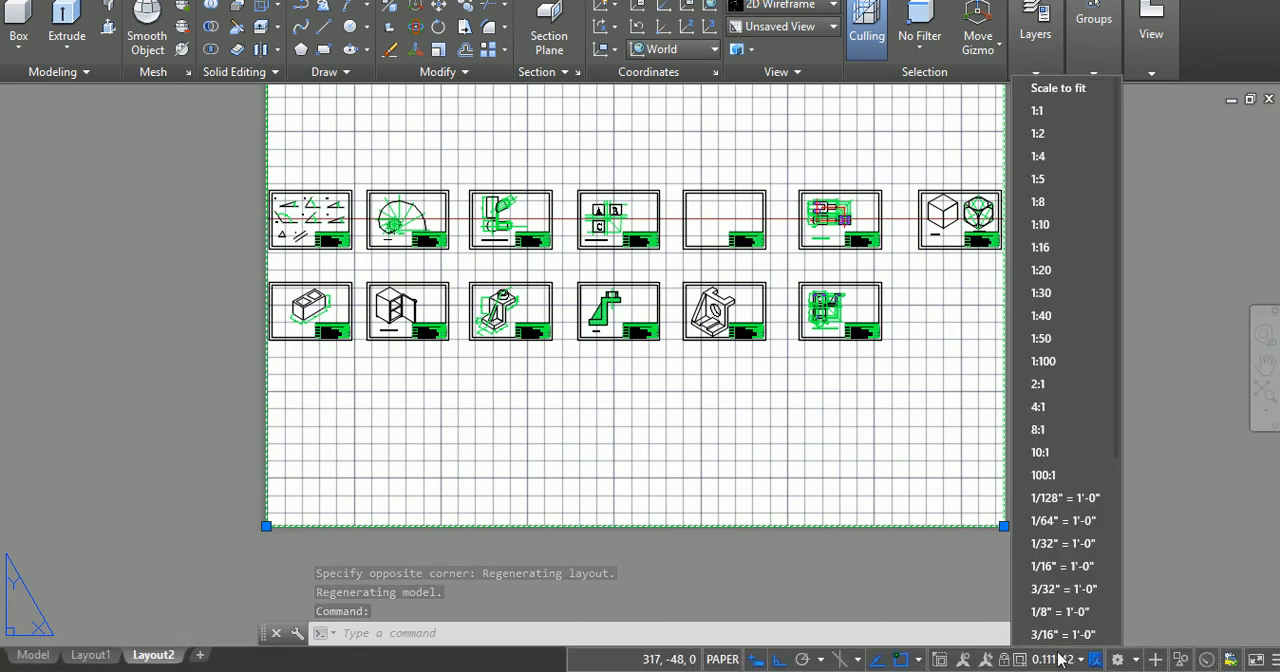
{"action": "left_click", "coordinate": [1050, 118]}
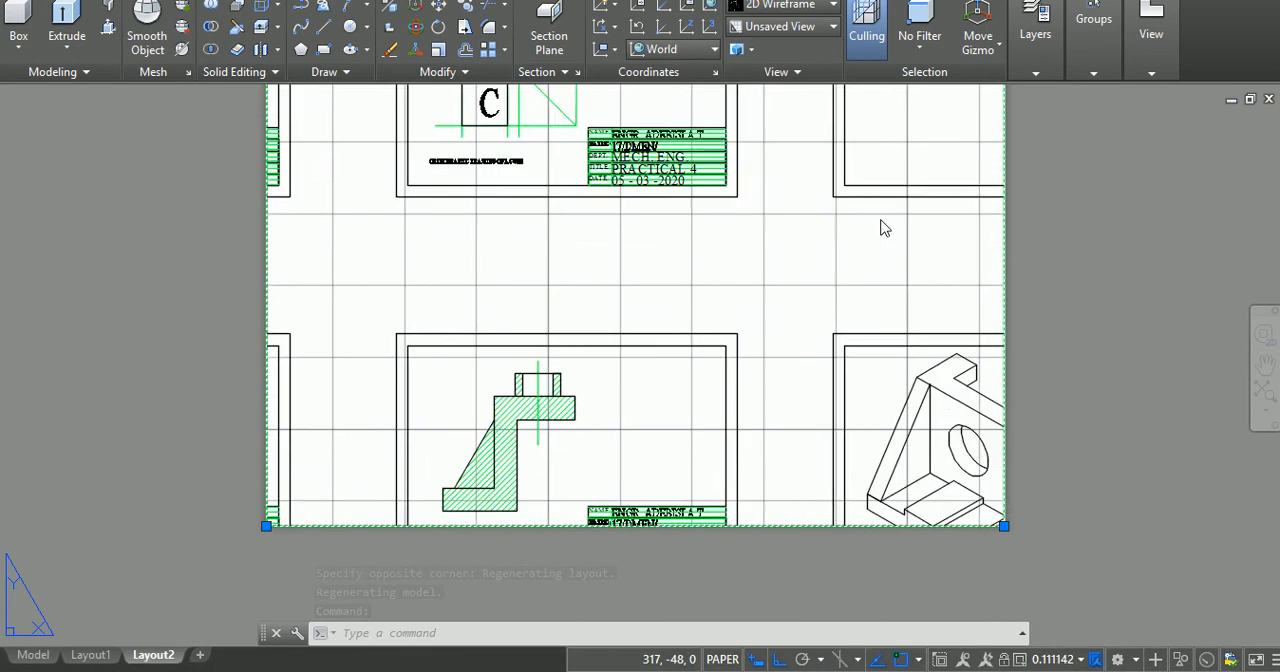
Step: Activate the viewport's model space, pan the Practical 2 involute drawing until its inner border is centred on the sheet, and return to paper space
{"action": "double_click", "coordinate": [603, 290]}
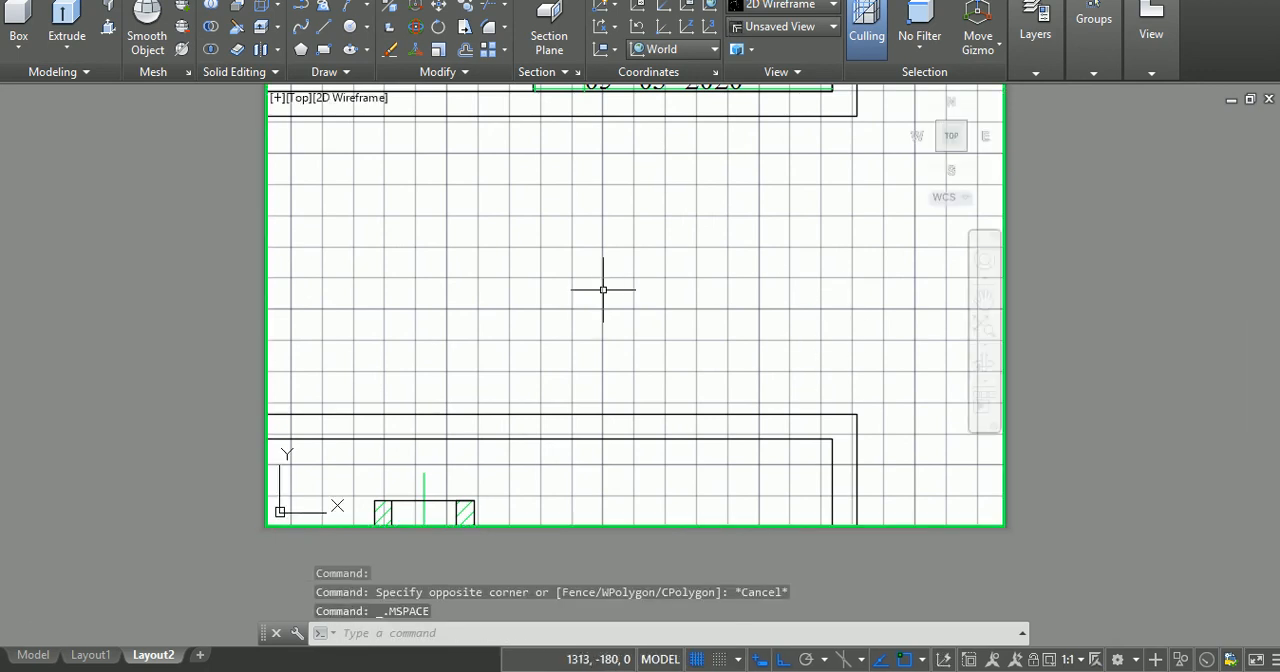
{"action": "left_click", "coordinate": [984, 299]}
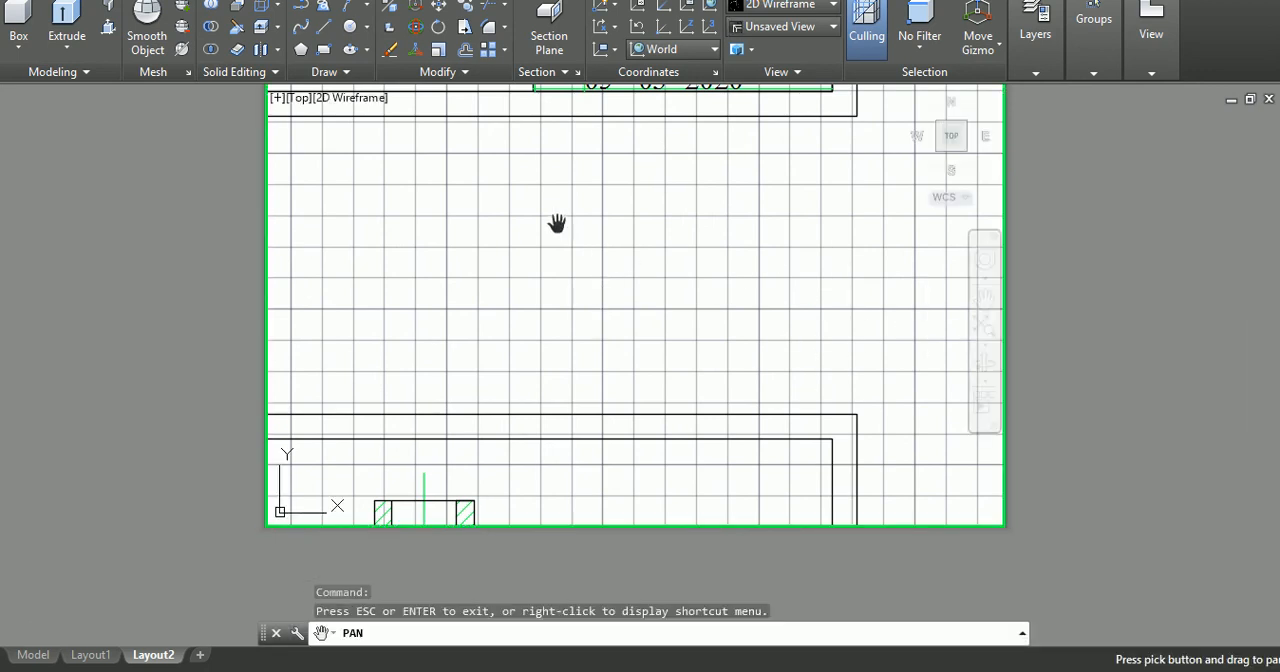
{"action": "left_click_drag", "start_coordinate": [557, 223], "coordinate": [739, 346]}
{"action": "left_click_drag", "start_coordinate": [687, 151], "coordinate": [869, 364]}
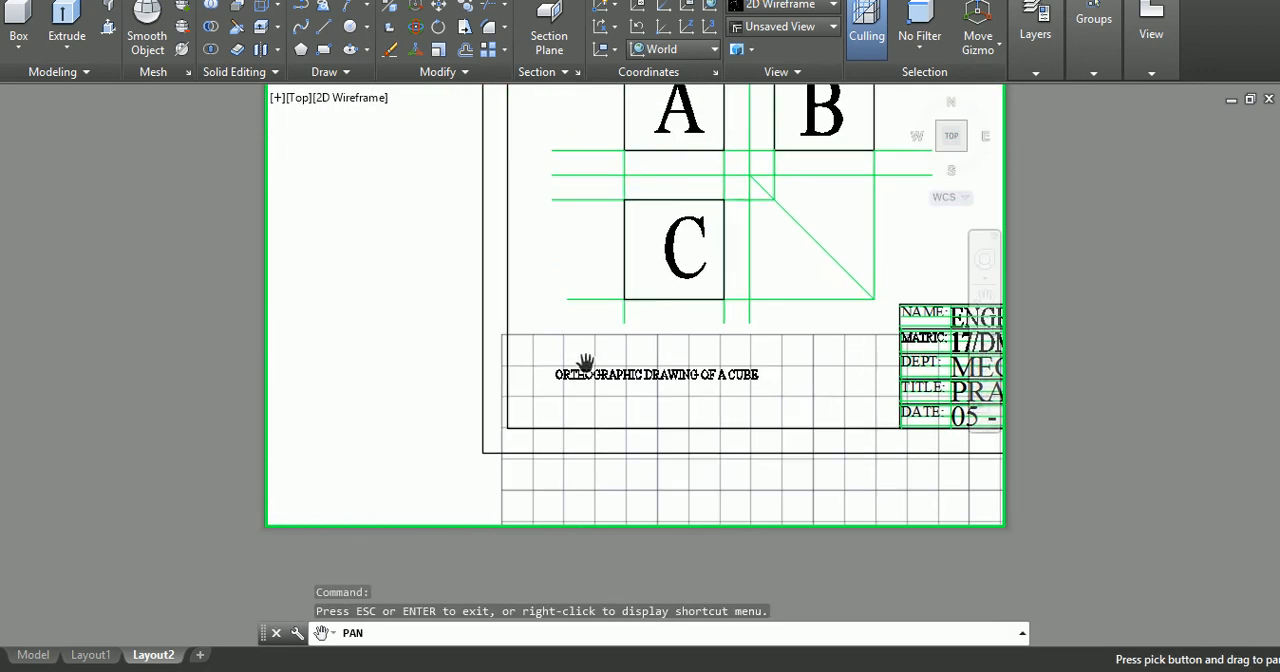
{"action": "left_click_drag", "start_coordinate": [584, 364], "coordinate": [983, 461]}
{"action": "left_click_drag", "start_coordinate": [554, 412], "coordinate": [856, 386]}
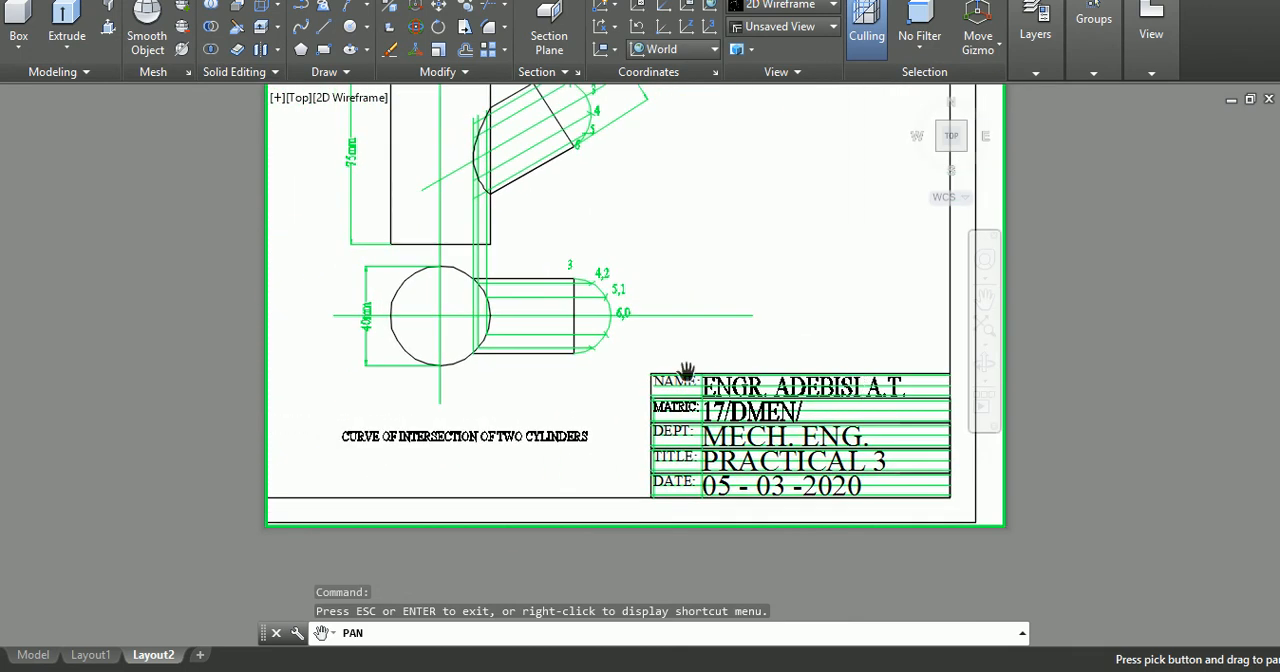
{"action": "left_click_drag", "start_coordinate": [686, 372], "coordinate": [894, 346]}
{"action": "left_click_drag", "start_coordinate": [557, 303], "coordinate": [903, 349]}
{"action": "mouse_move", "coordinate": [549, 309]}
{"action": "left_mouse_down"}
{"action": "mouse_move", "coordinate": [726, 314]}
{"action": "mouse_move", "coordinate": [732, 296]}
{"action": "left_mouse_up"}
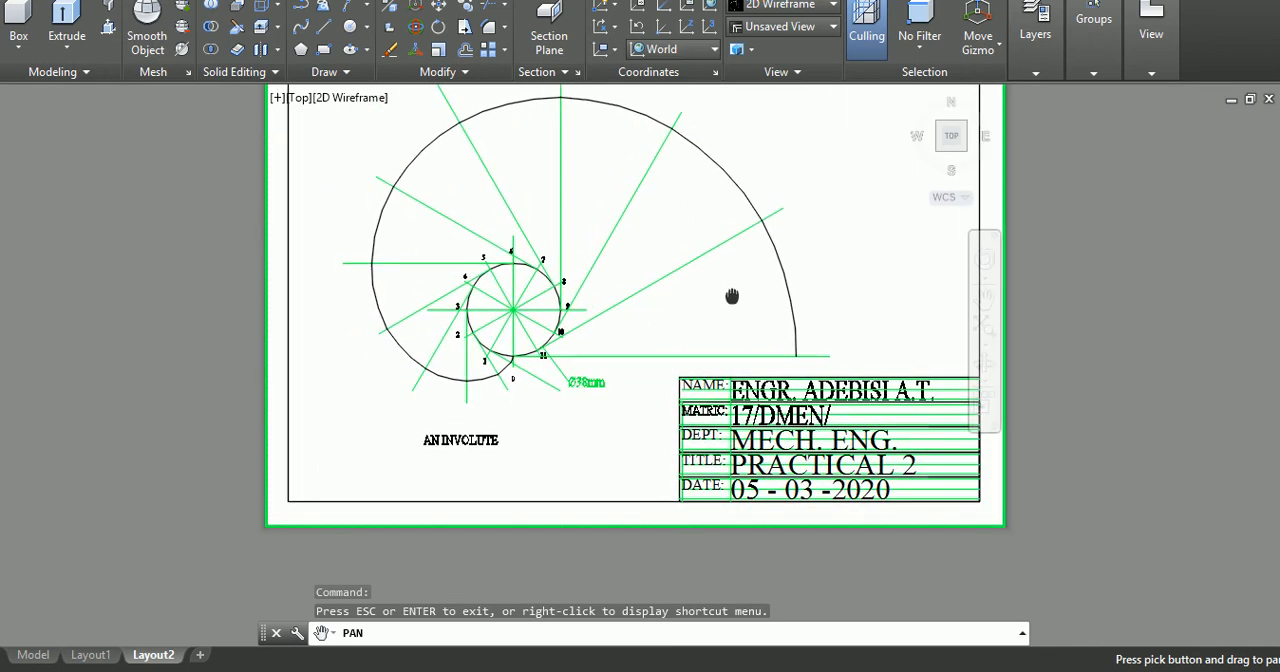
{"action": "key", "text": "Escape"}
{"action": "key", "text": "Escape"}
{"action": "key", "text": "Escape"}
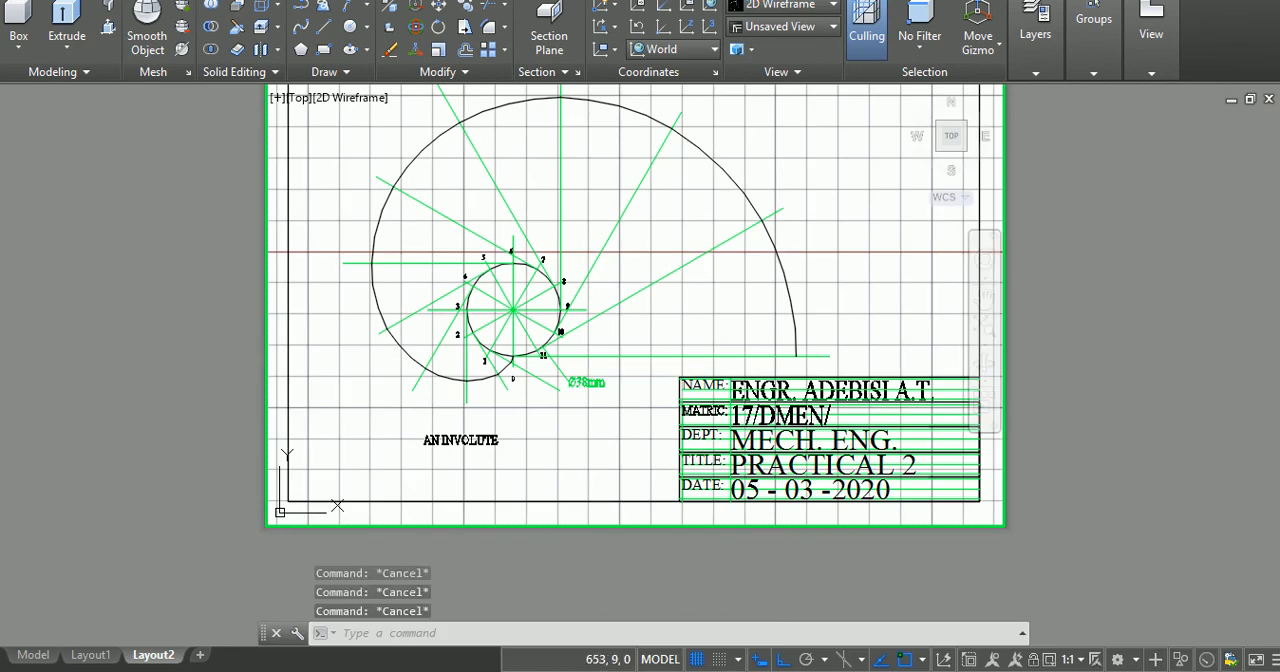
{"action": "double_click", "coordinate": [1095, 272]}
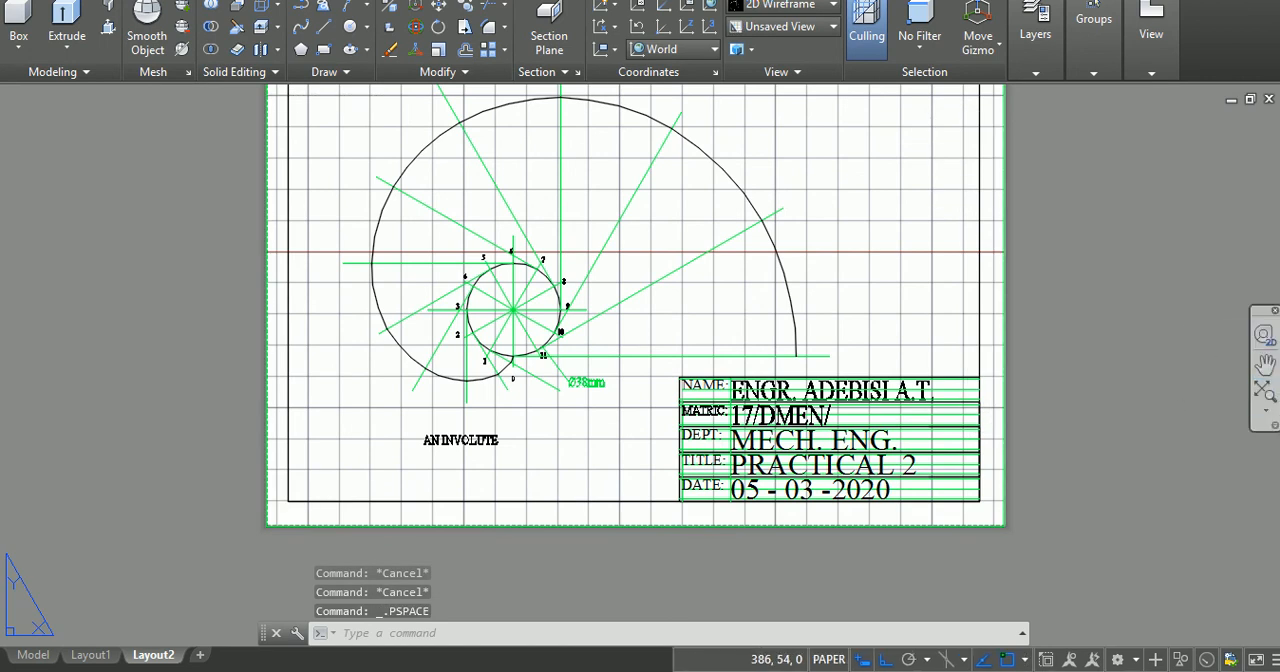
Step: Activate the Layout2 viewport's model space and turn its grid off with the GRID command
{"action": "left_click", "coordinate": [1265, 365]}
{"action": "left_click_drag", "start_coordinate": [1078, 250], "coordinate": [1088, 351]}
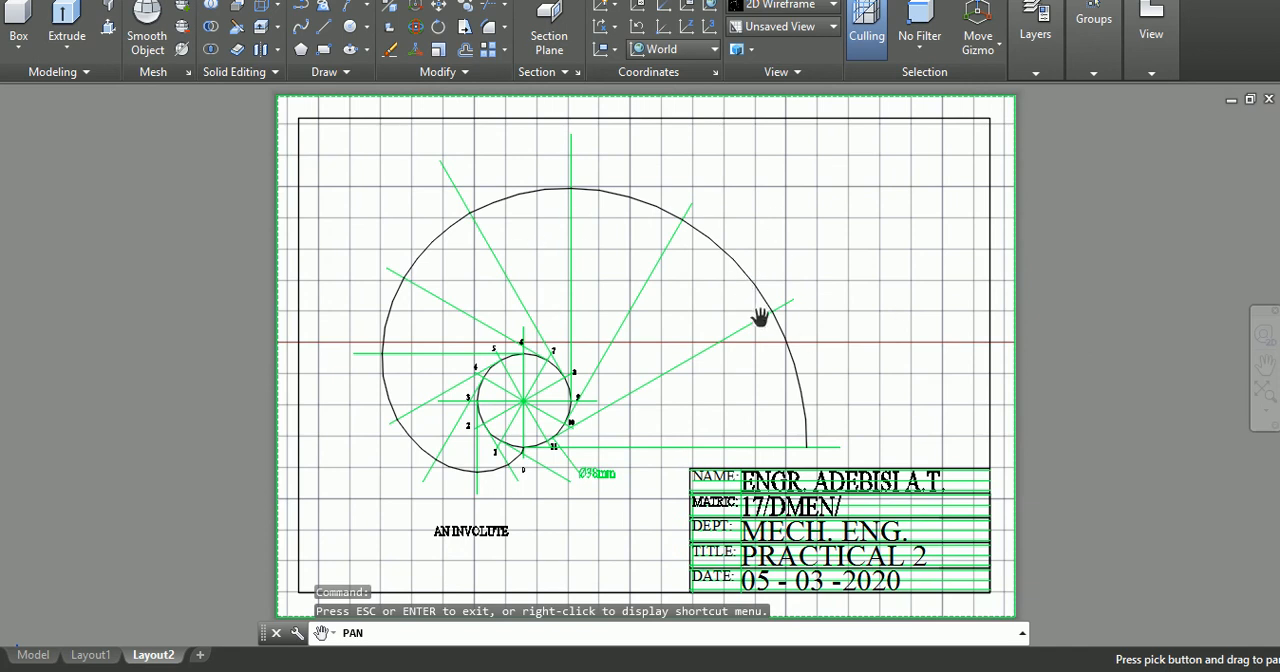
{"action": "key", "text": "Escape"}
{"action": "double_click", "coordinate": [795, 245]}
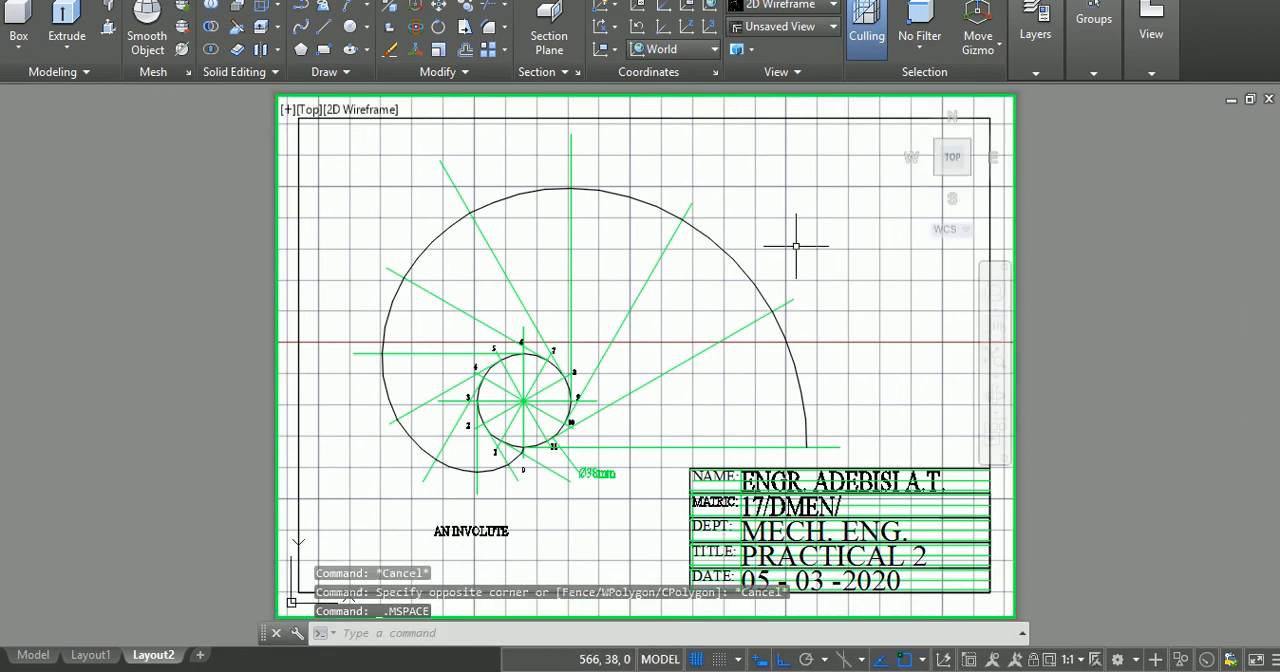
{"action": "type", "text": "o"}
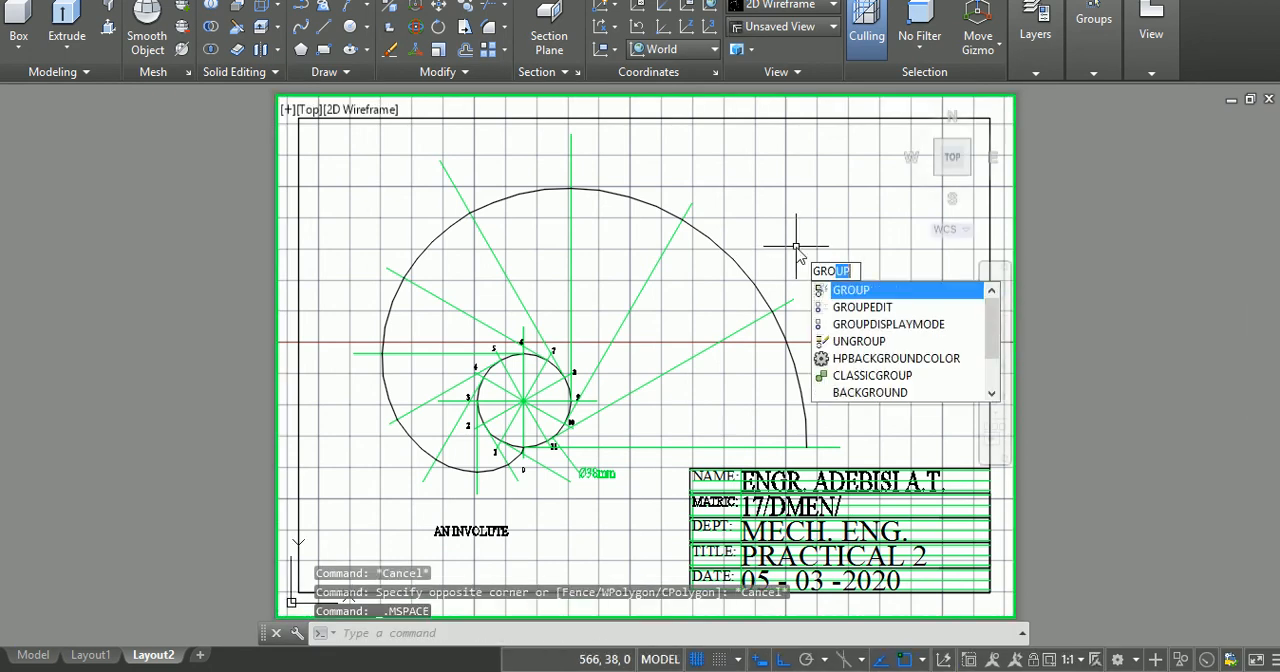
{"action": "key", "text": "BackSpace"}
{"action": "type", "text": "id"}
{"action": "key", "text": "Return"}
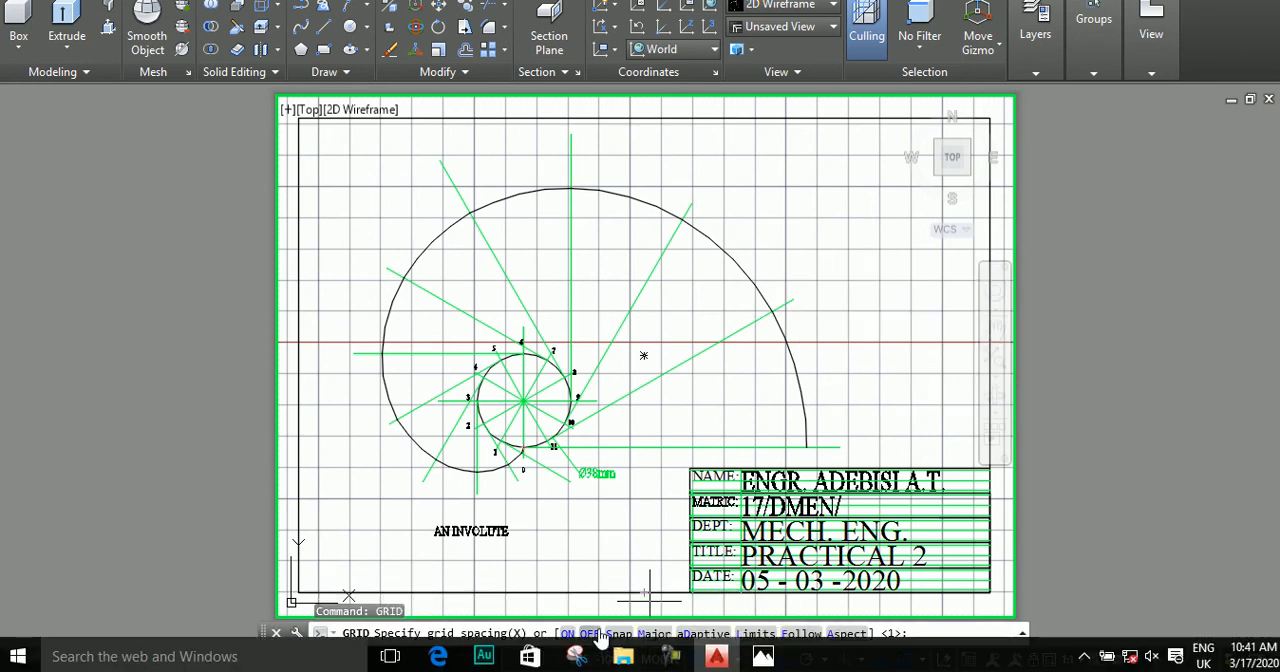
{"action": "left_click", "coordinate": [592, 634]}
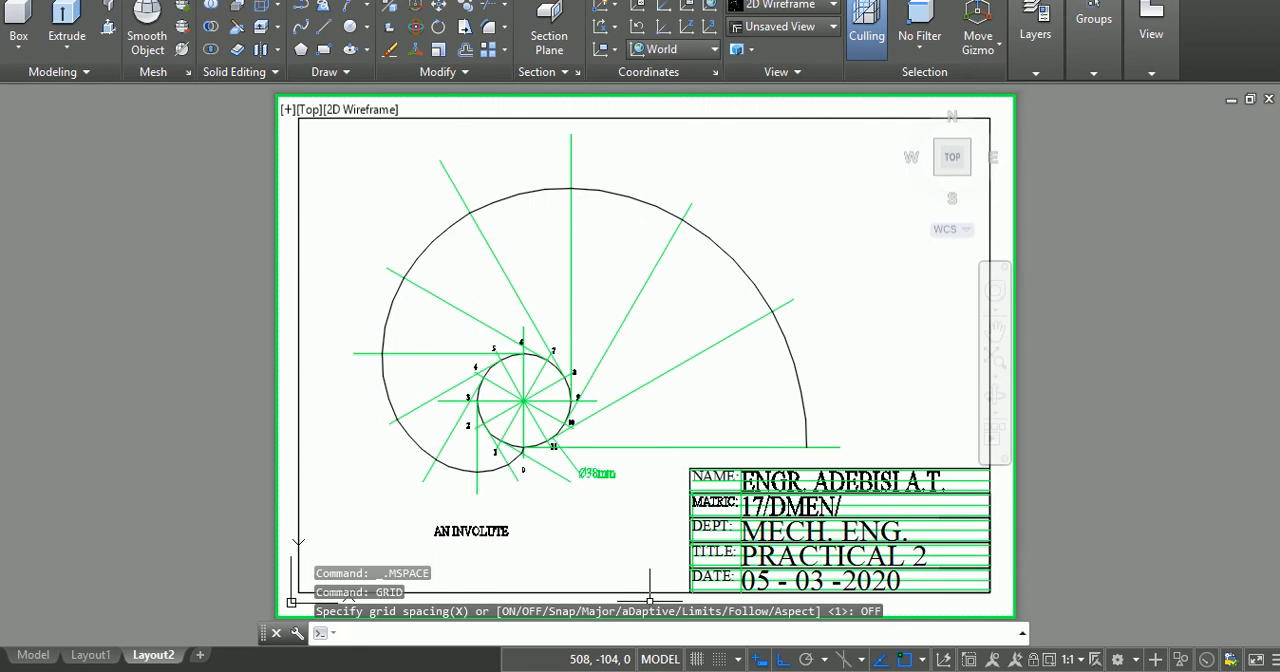
{"action": "key", "text": "Escape"}
{"action": "key", "text": "Escape"}
{"action": "key", "text": "Escape"}
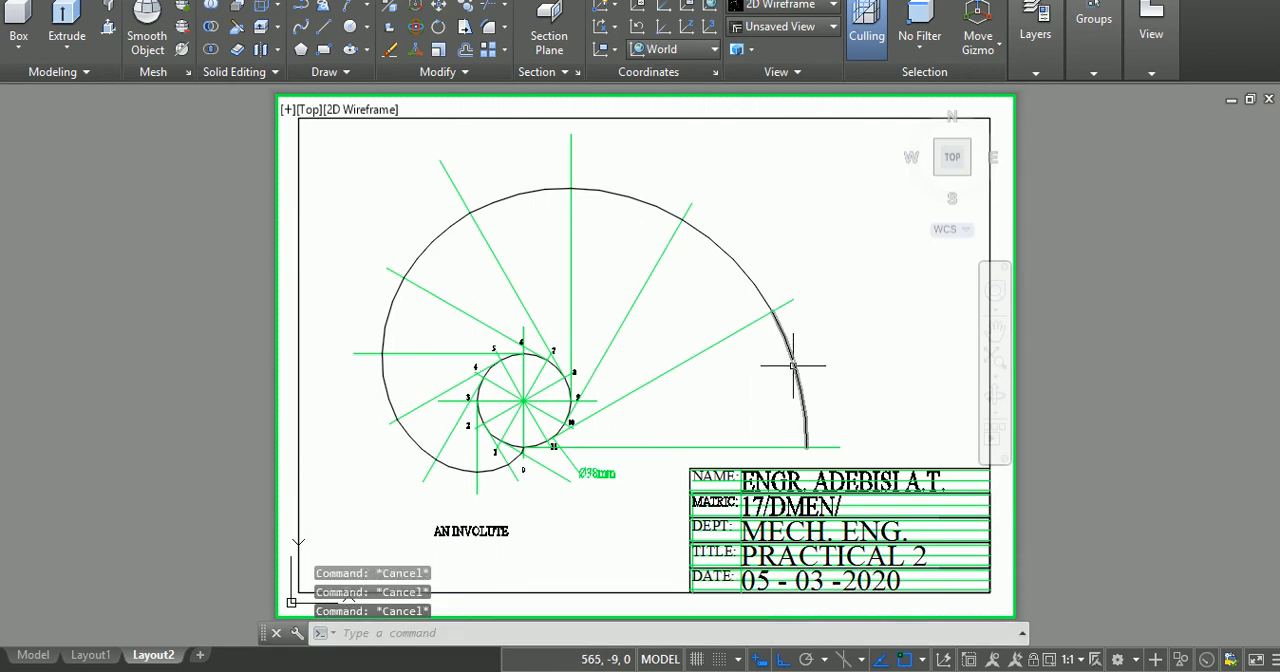
Step: Return to paper space on Layout2 and save the drawing
{"action": "double_click", "coordinate": [1130, 245]}
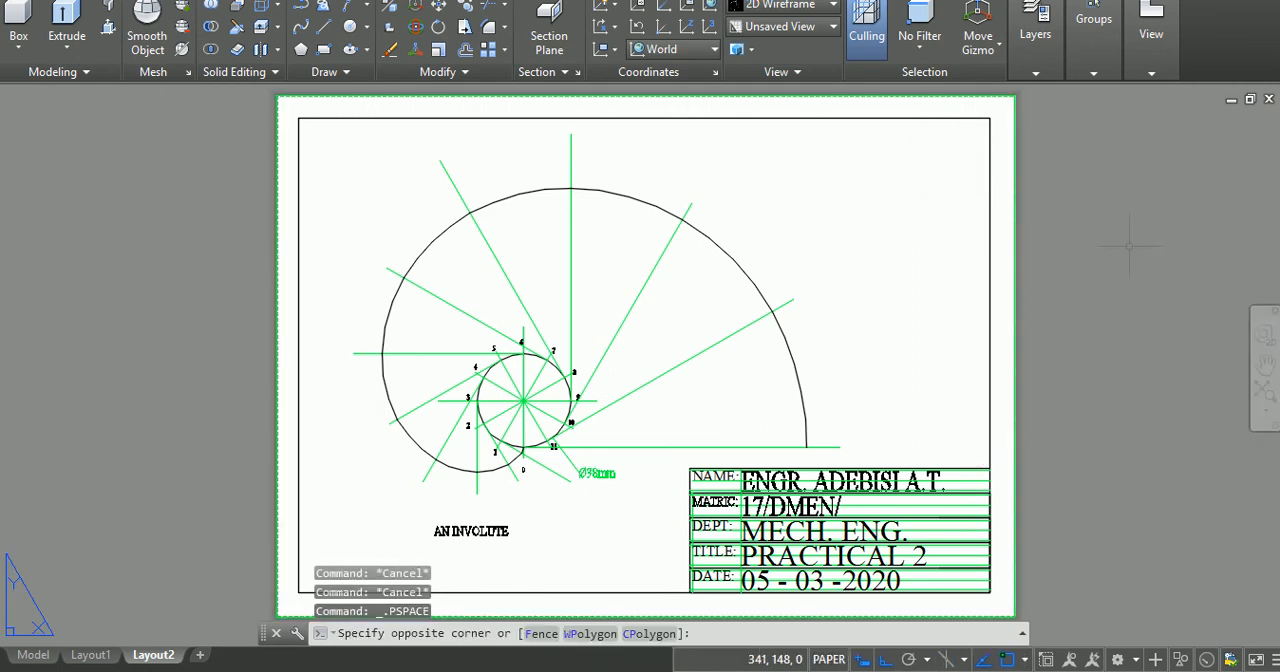
{"action": "key", "text": "Escape"}
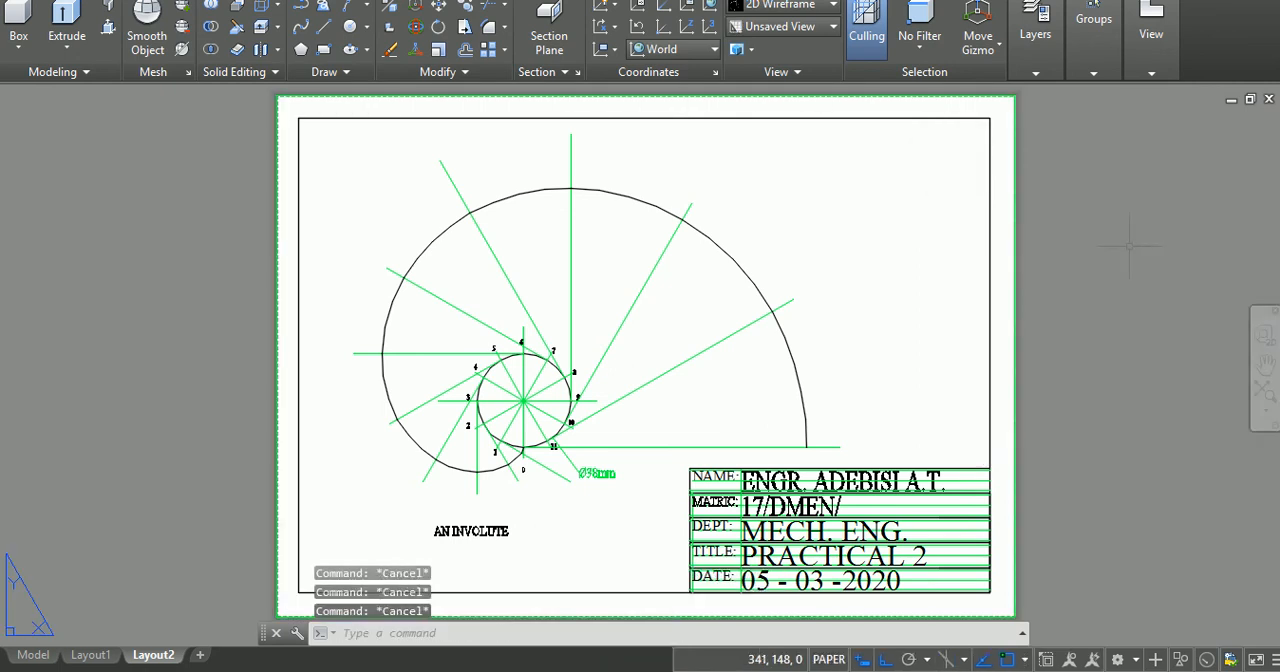
{"action": "key", "text": "ctrl+s"}
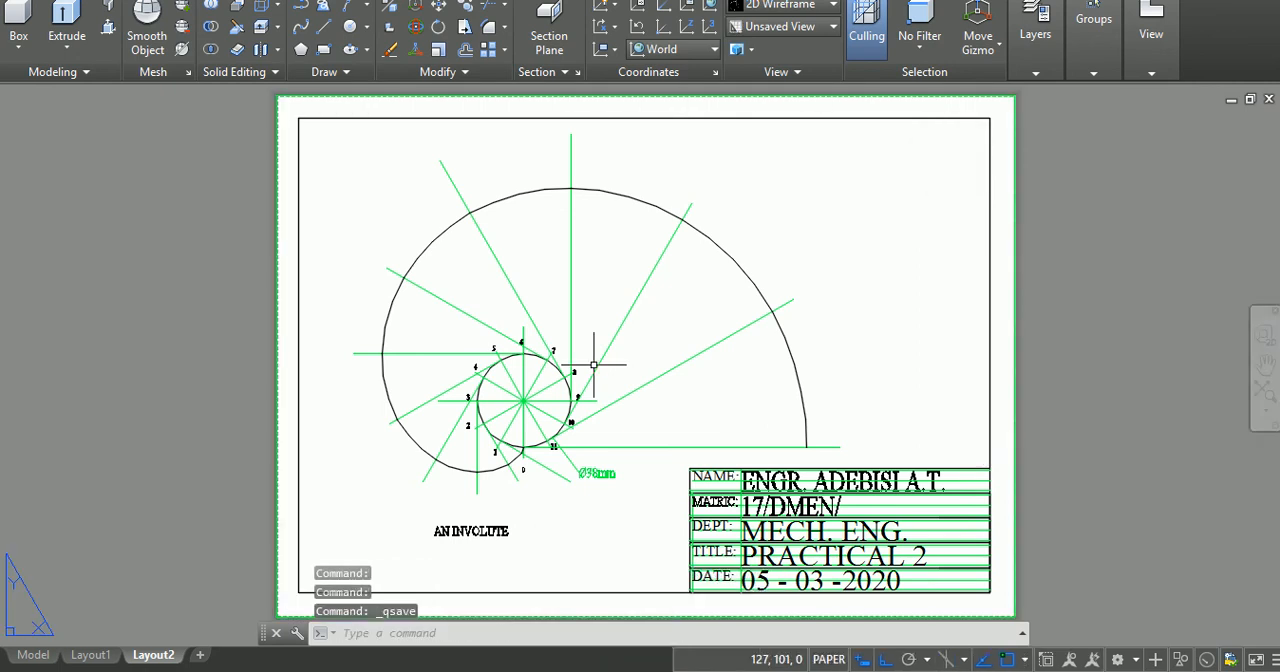
Step: Add a third layout, make the a4 page setup current for it and close the page setup manager
{"action": "left_click", "coordinate": [198, 660]}
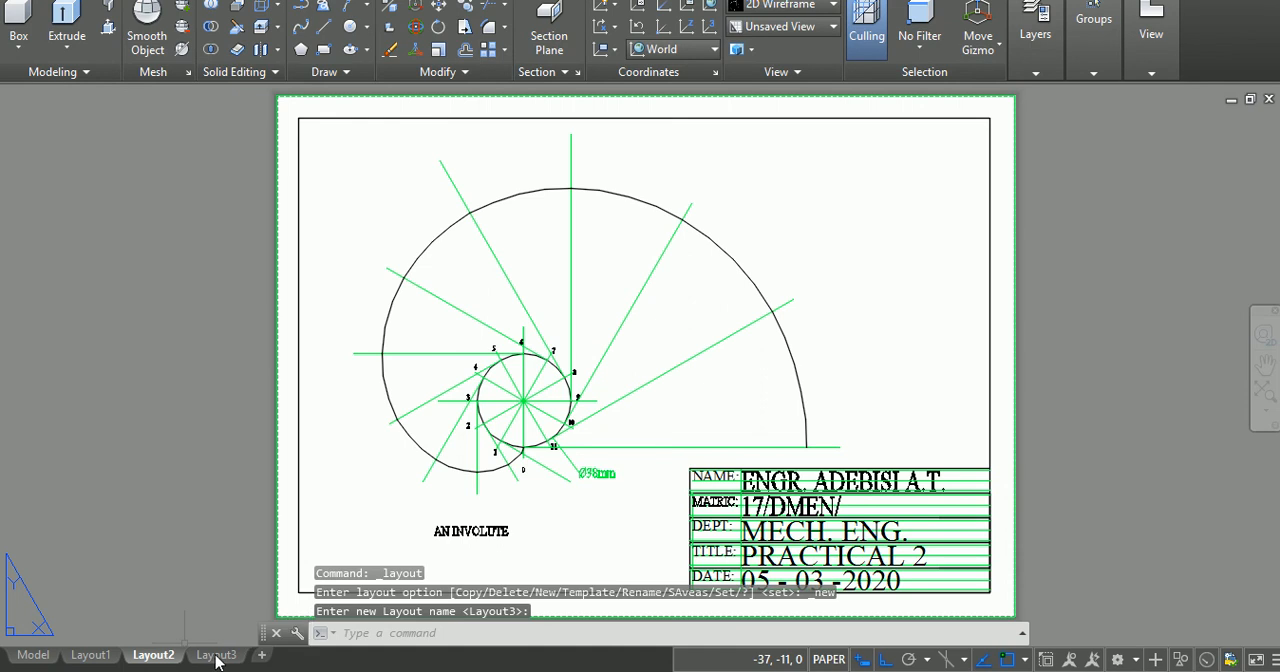
{"action": "left_click", "coordinate": [217, 656]}
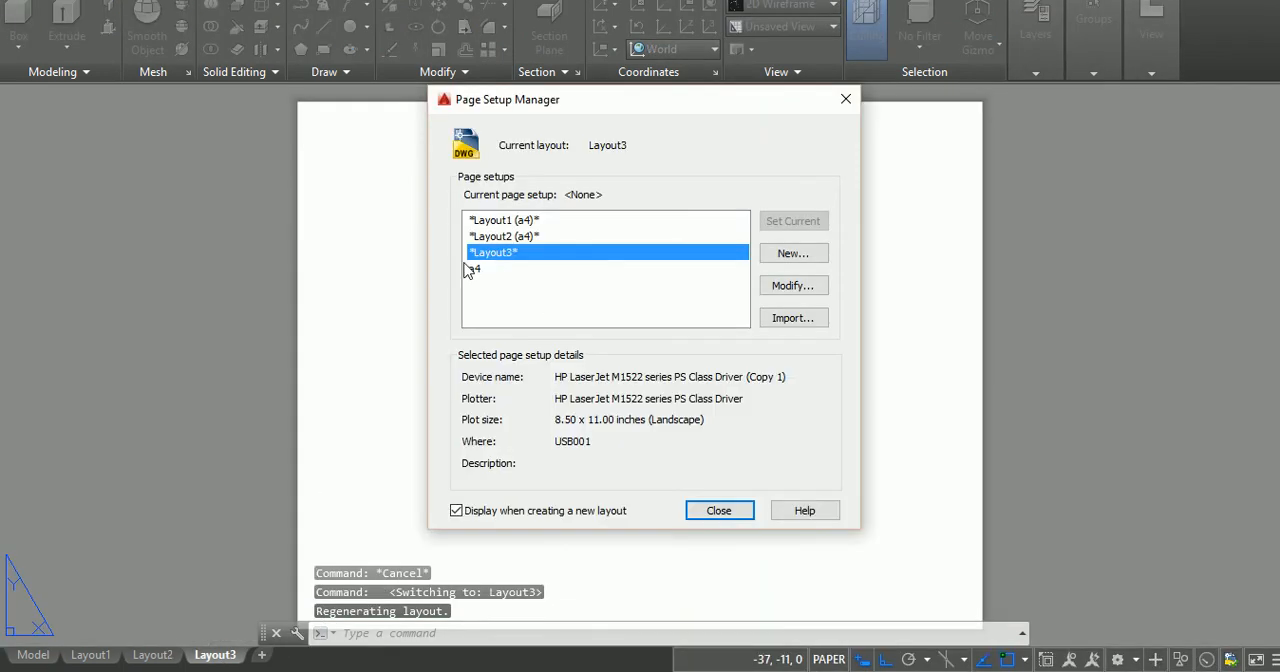
{"action": "double_click", "coordinate": [478, 272]}
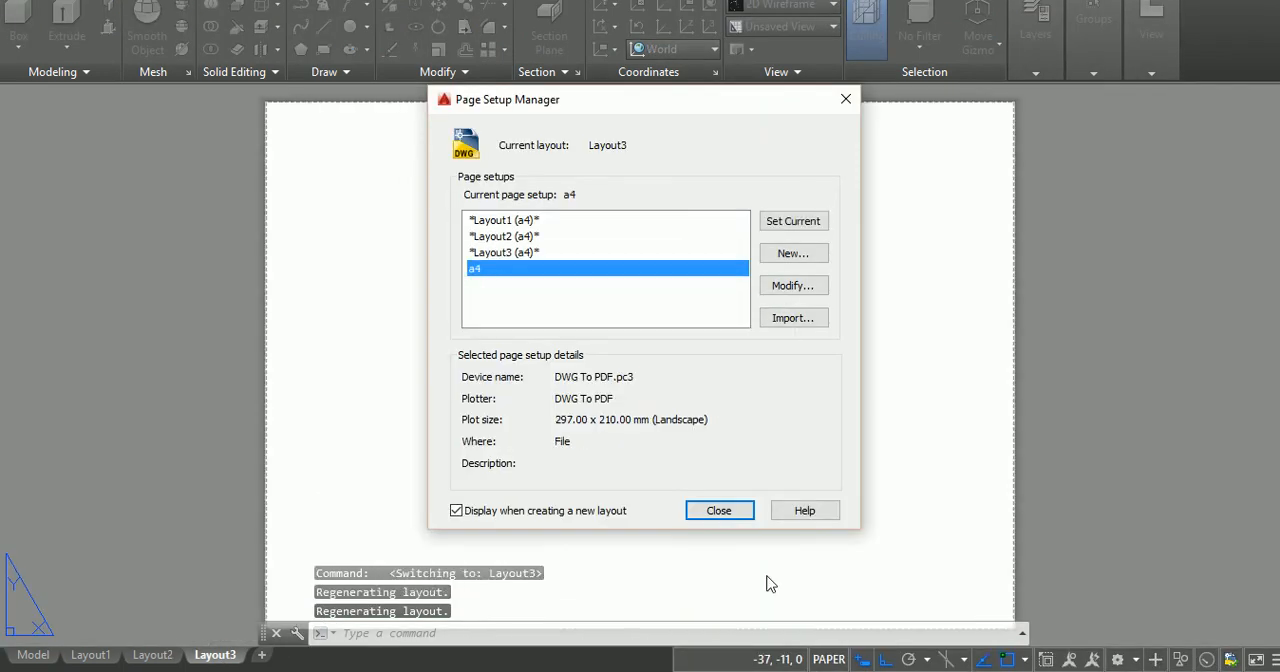
{"action": "left_click", "coordinate": [740, 514]}
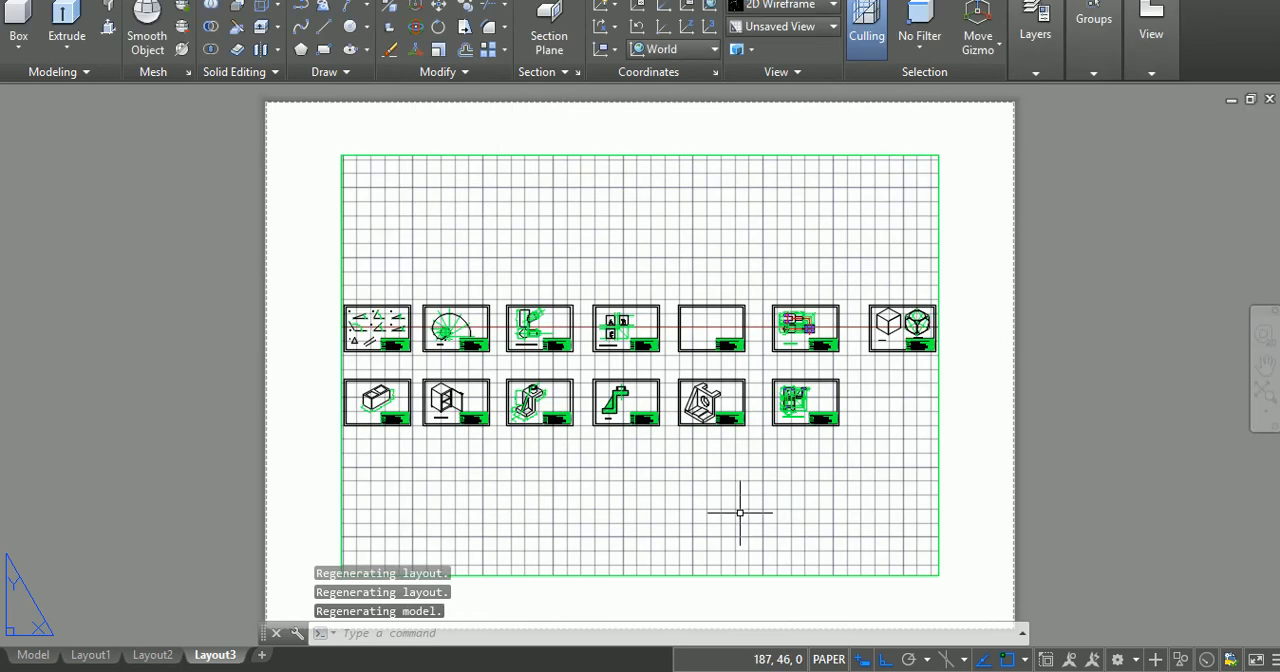
Step: Stretch the right, left and top edges of the Layout3 viewport out to the edges of the sheet
{"action": "left_click", "coordinate": [937, 262]}
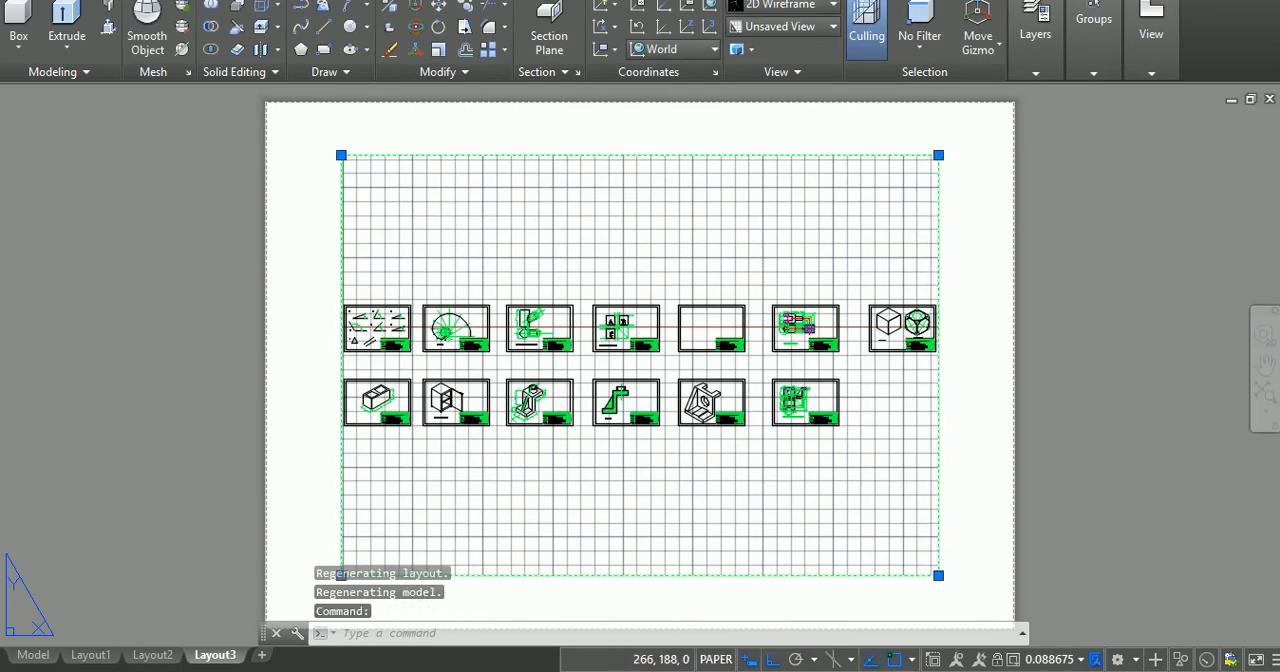
{"action": "left_click", "coordinate": [938, 155]}
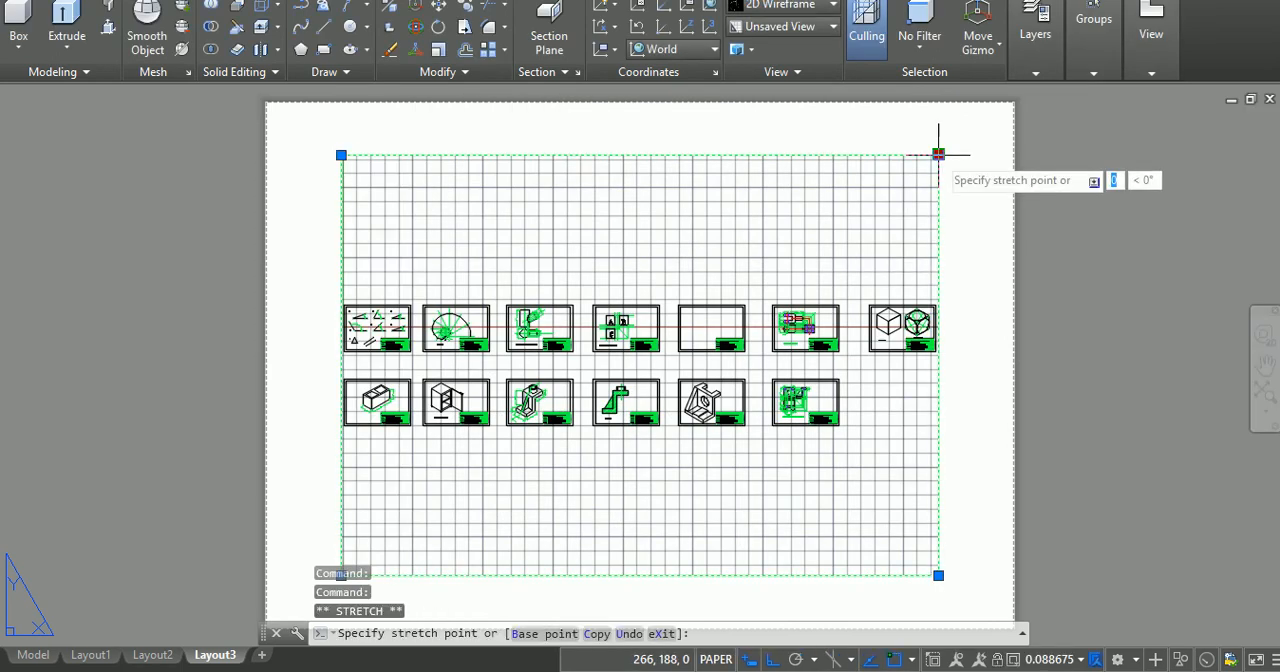
{"action": "left_click", "coordinate": [1013, 105]}
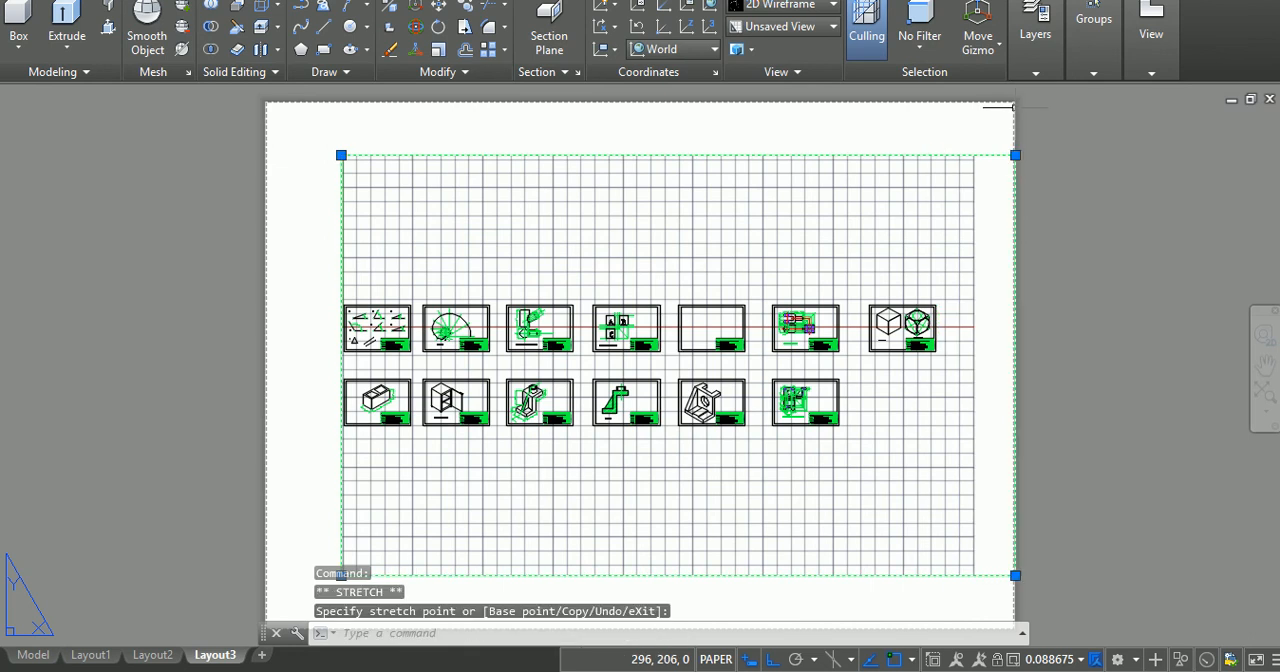
{"action": "left_click", "coordinate": [341, 155]}
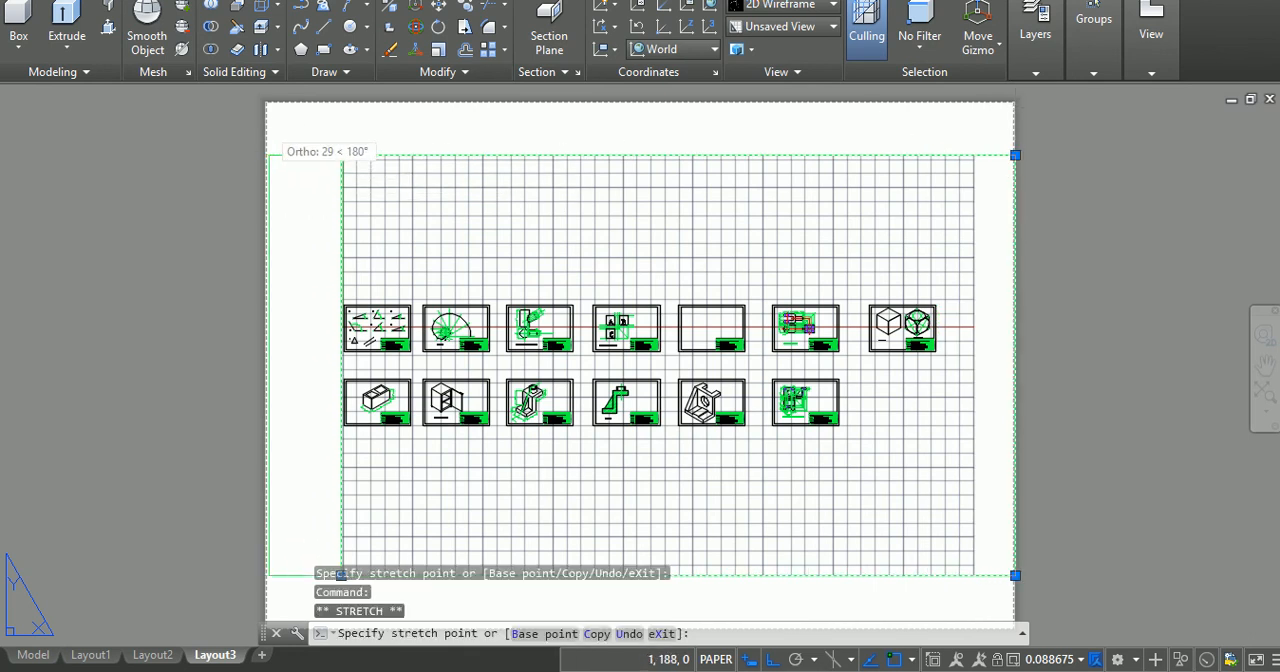
{"action": "left_click", "coordinate": [265, 155]}
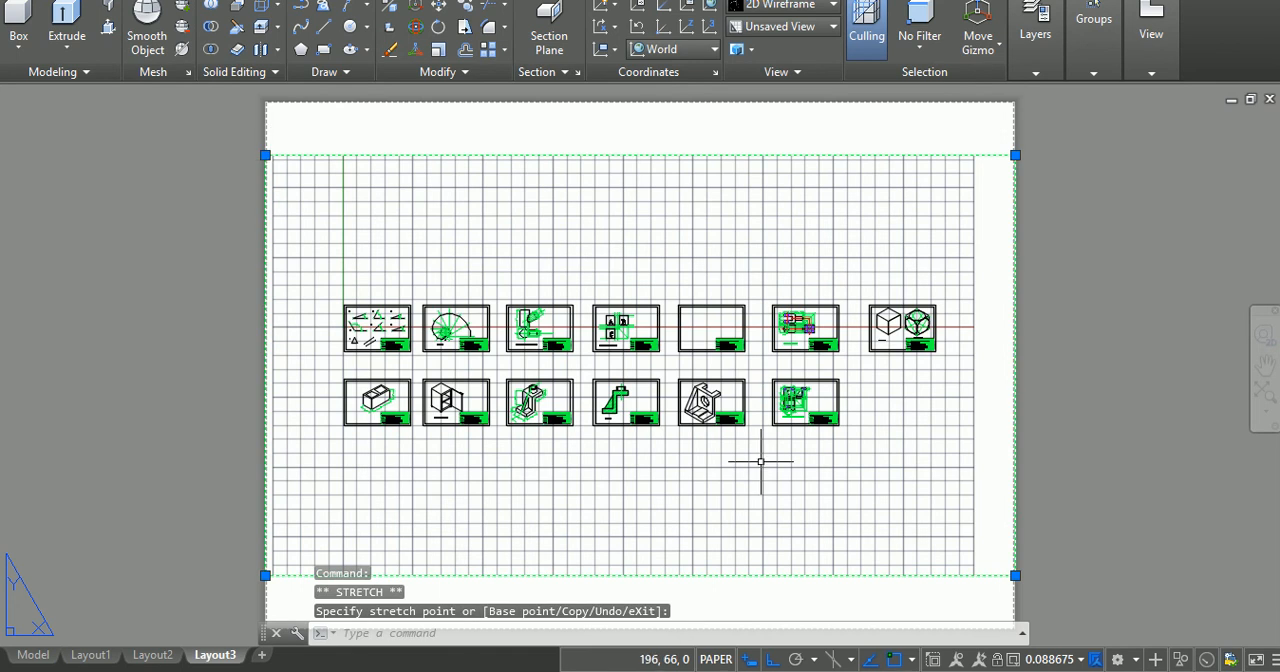
{"action": "left_click", "coordinate": [1015, 155]}
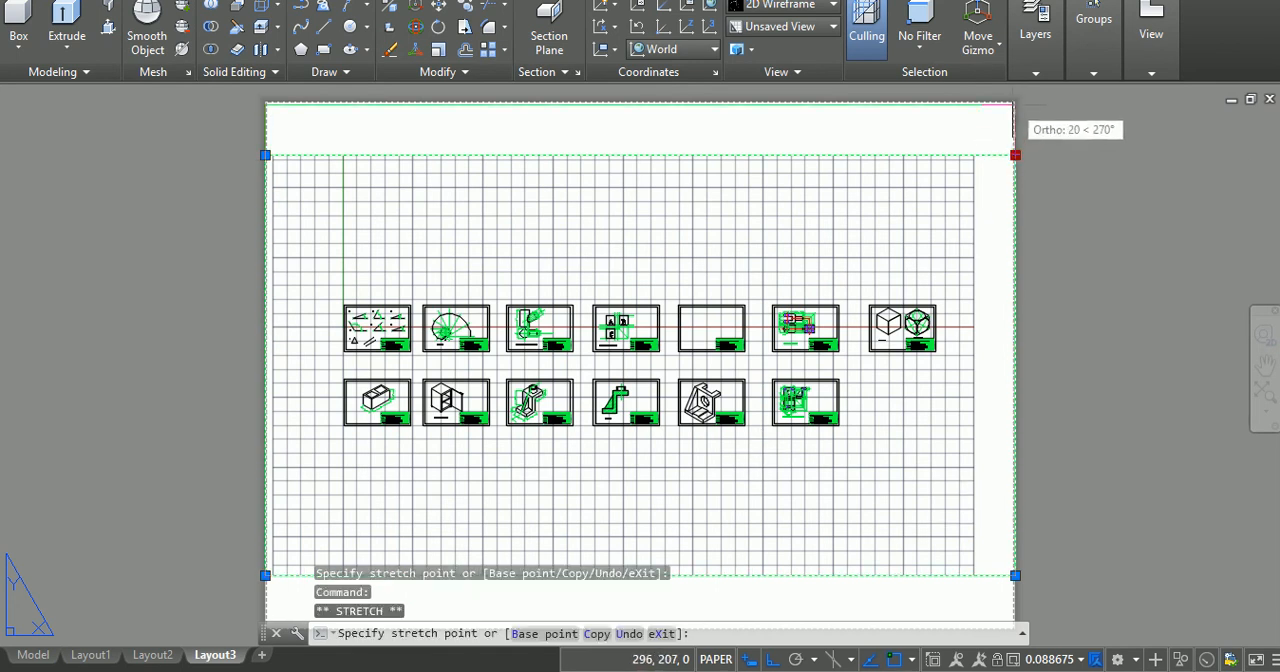
{"action": "left_click", "coordinate": [1015, 101]}
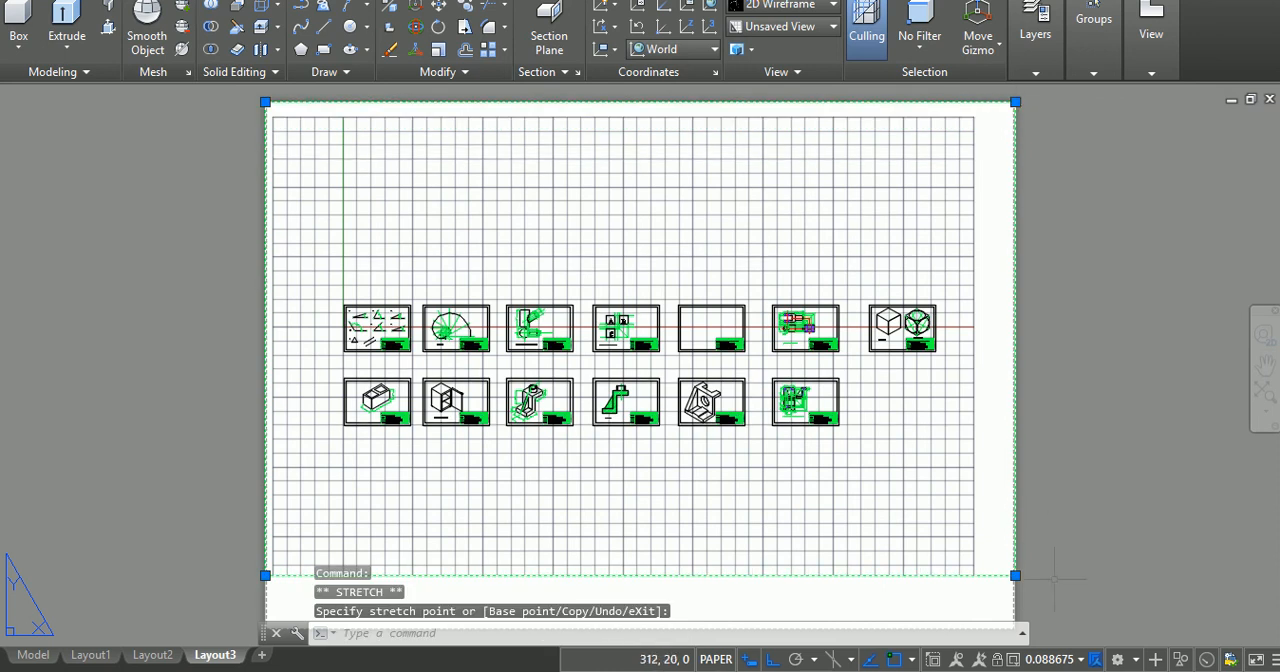
Step: Stretch the Layout3 viewport's bottom edge to the sheet's bottom edge and set the viewport scale to 1:1
{"action": "left_click", "coordinate": [1266, 366]}
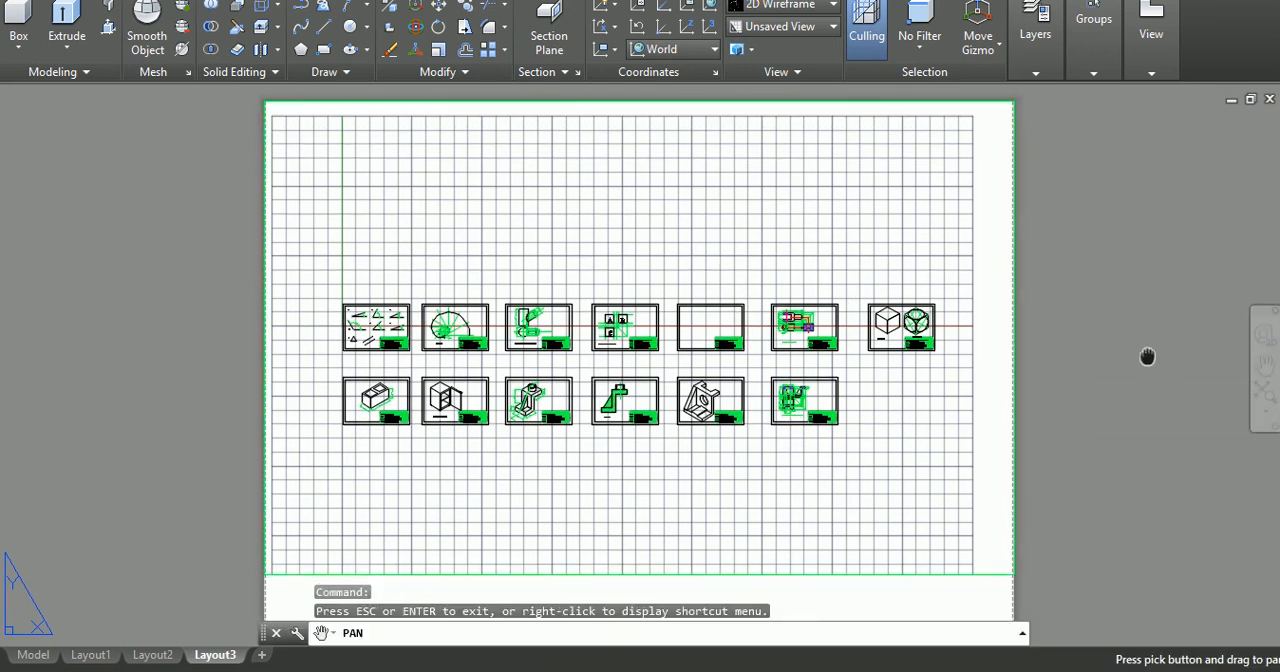
{"action": "left_click_drag", "start_coordinate": [1146, 357], "coordinate": [1139, 202]}
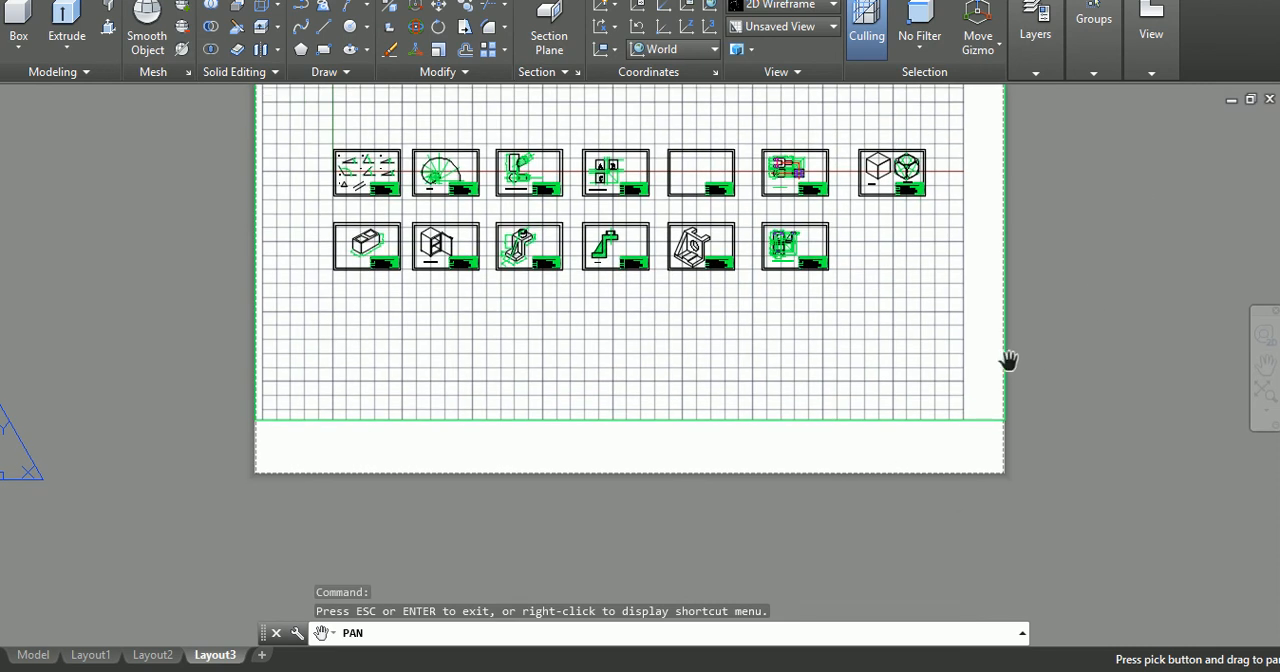
{"action": "key", "text": "Escape"}
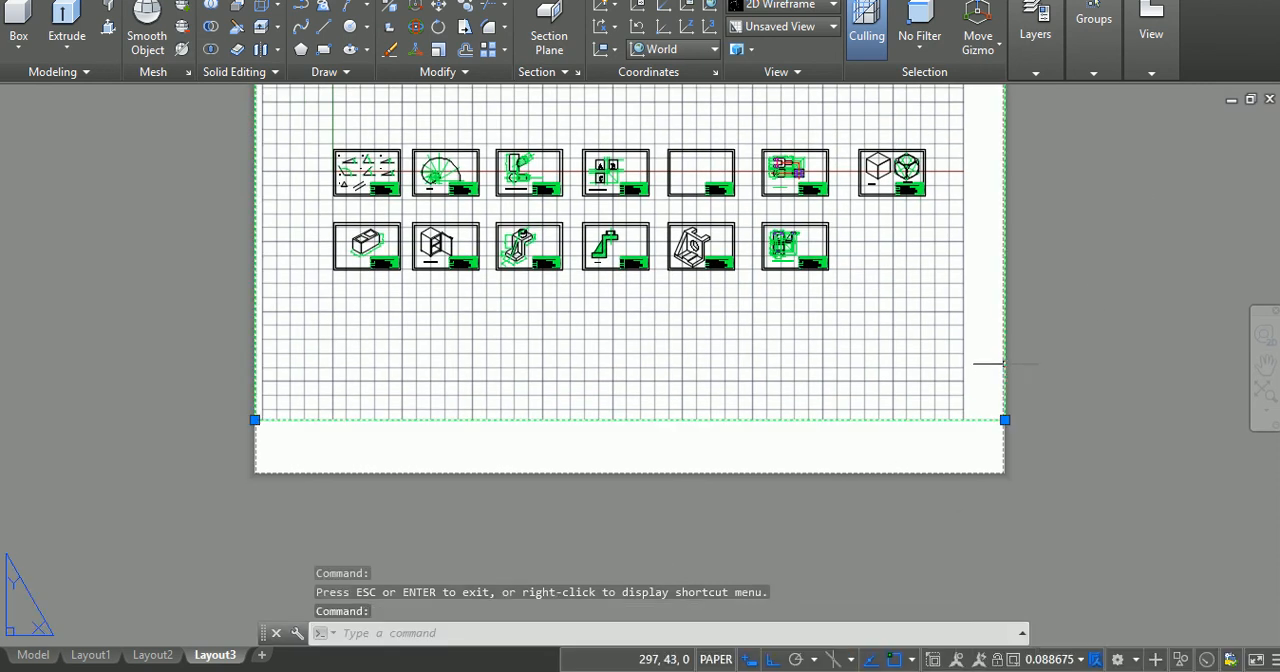
{"action": "left_click", "coordinate": [1005, 420]}
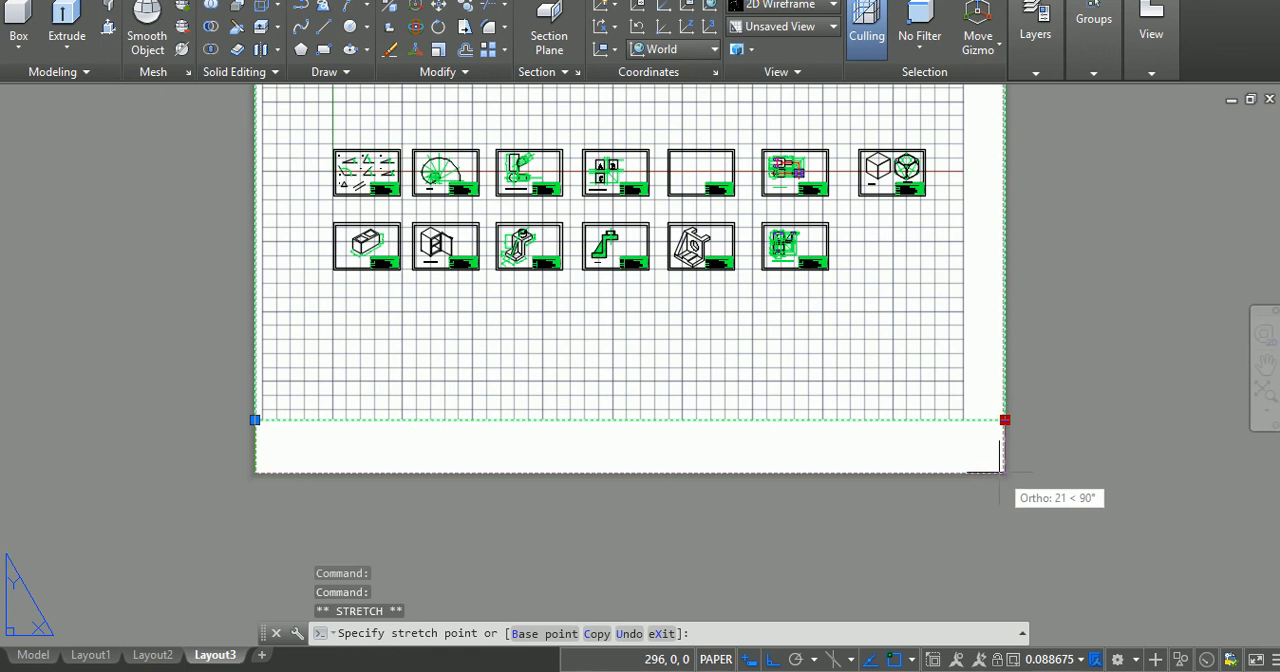
{"action": "left_click", "coordinate": [1004, 472]}
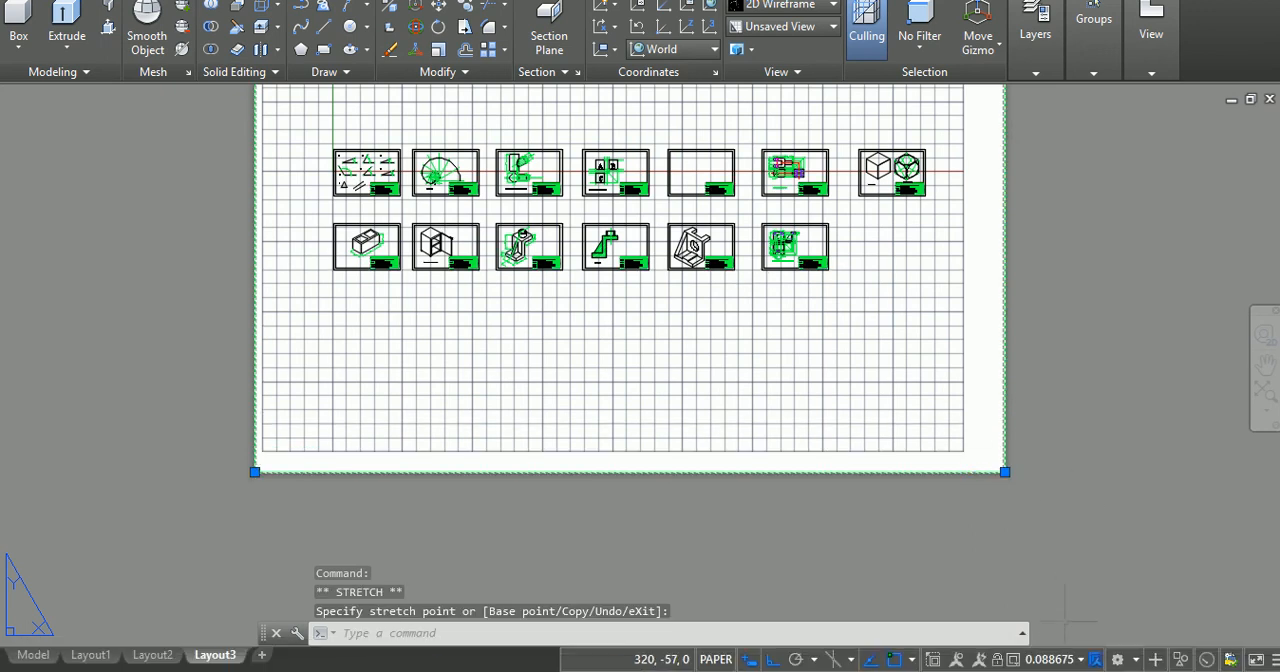
{"action": "left_click", "coordinate": [1066, 660]}
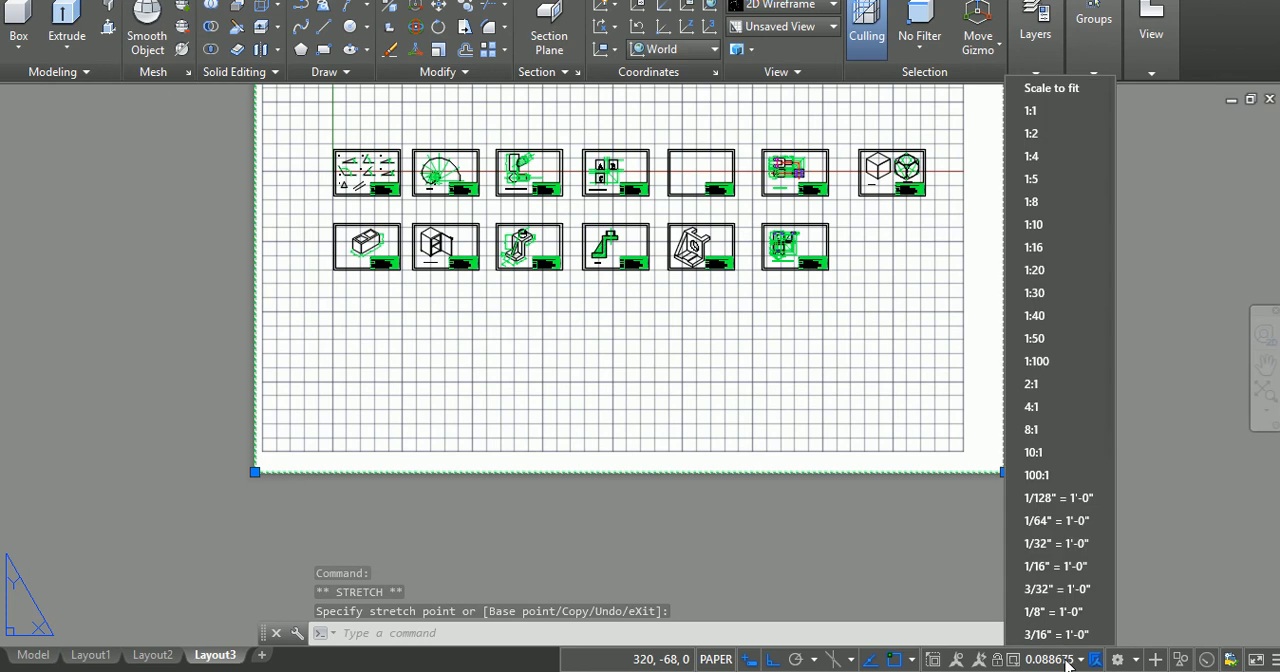
{"action": "left_click", "coordinate": [1053, 115]}
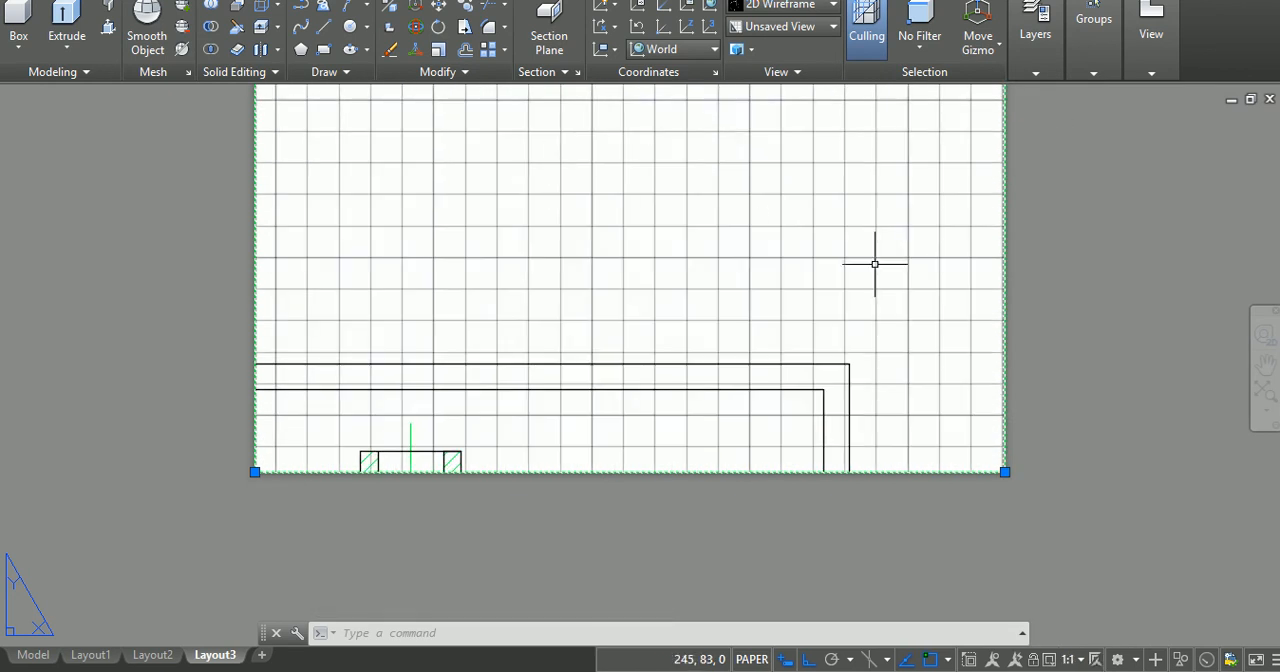
Step: Activate the Layout3 viewport's model space and pan the Practical 3 drawing of intersecting cylinders until its inner border is centred on the sheet
{"action": "left_click", "coordinate": [1266, 366]}
{"action": "left_click_drag", "start_coordinate": [1097, 153], "coordinate": [1103, 286]}
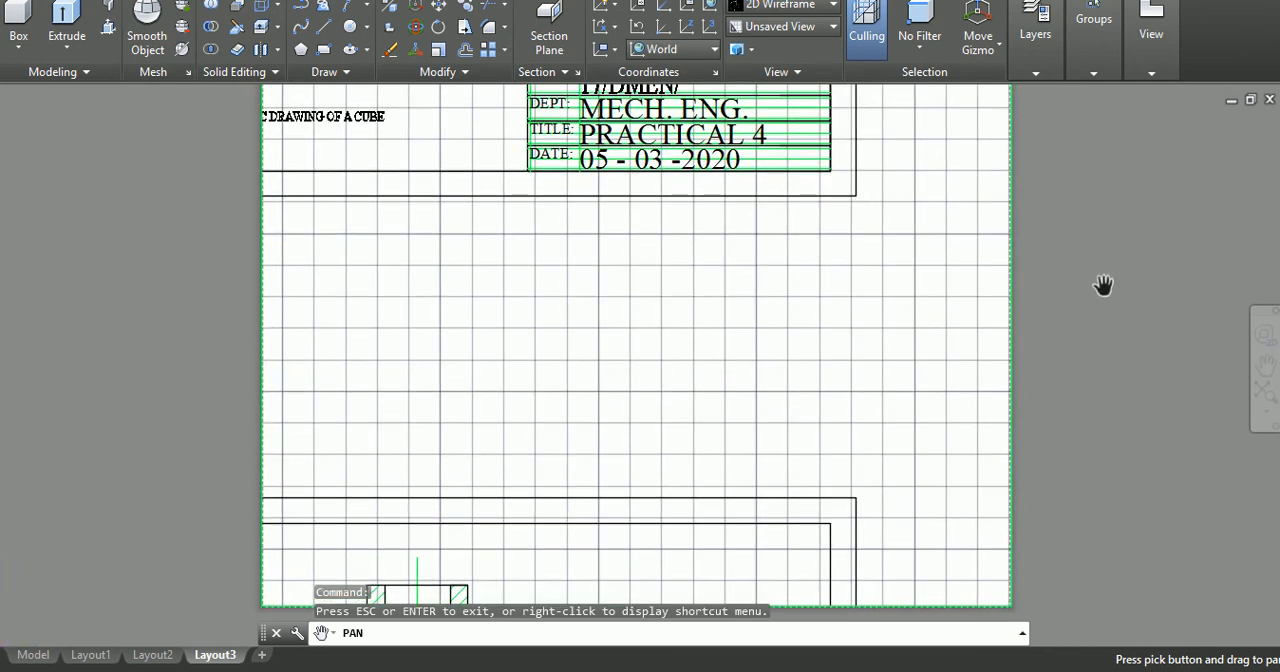
{"action": "key", "text": "Escape"}
{"action": "double_click", "coordinate": [809, 253]}
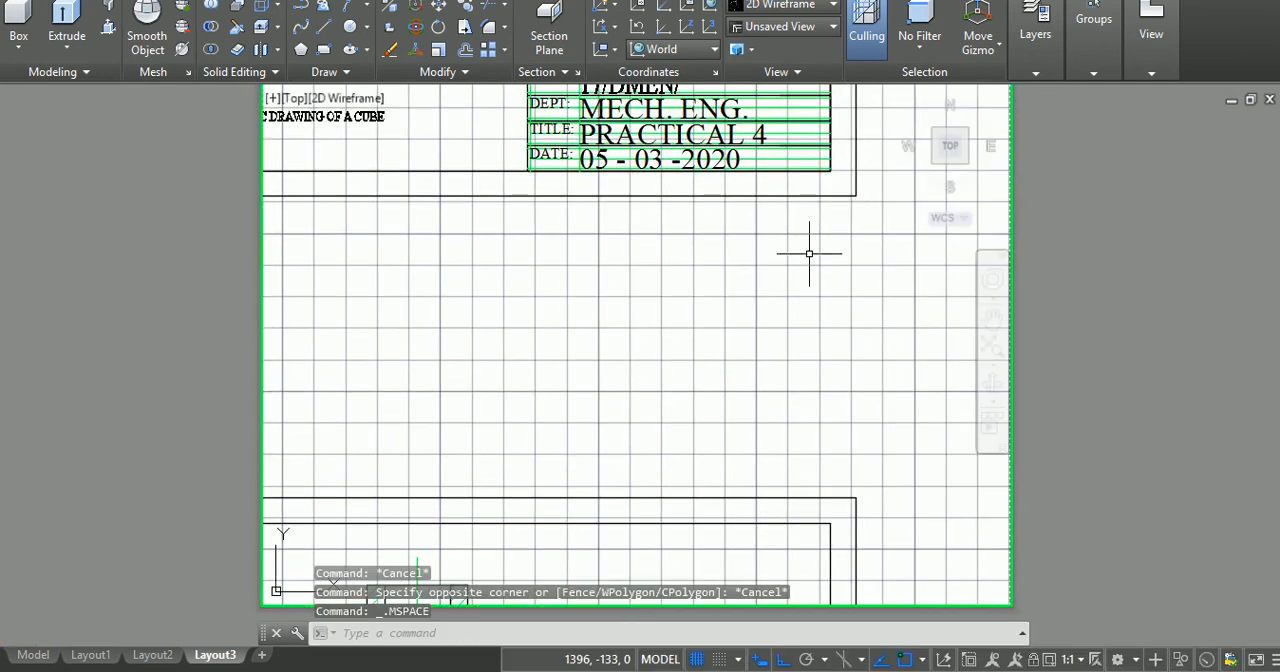
{"action": "left_click", "coordinate": [993, 318]}
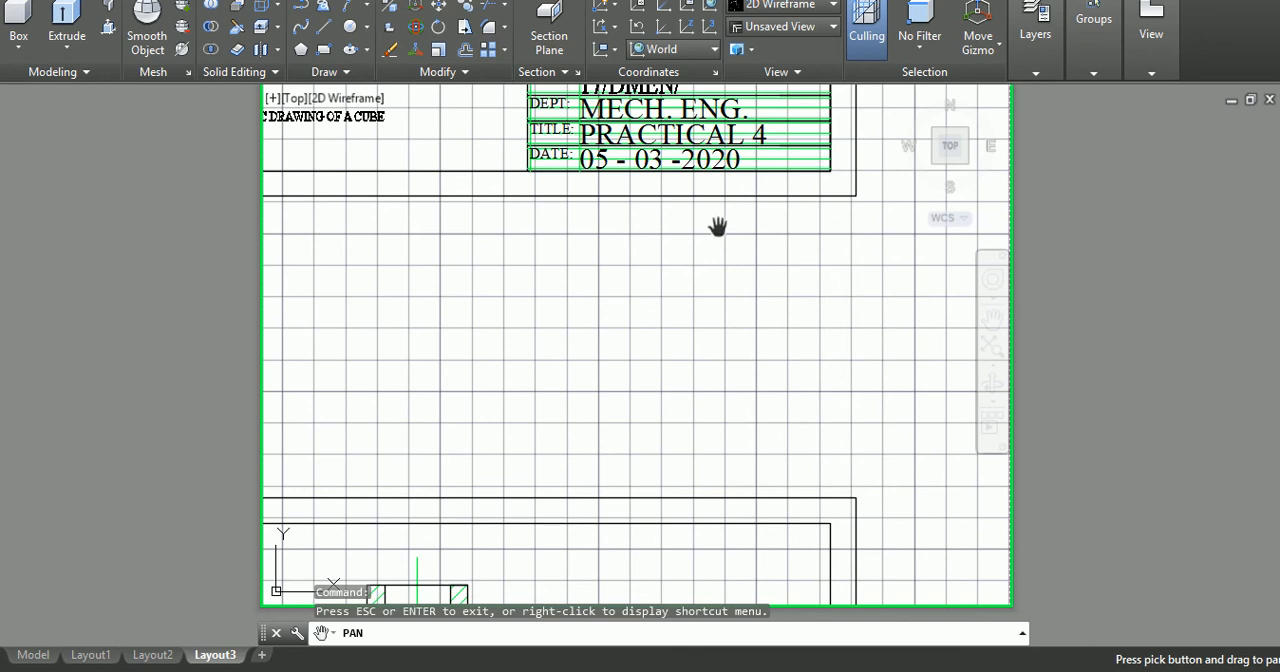
{"action": "left_click_drag", "start_coordinate": [720, 229], "coordinate": [887, 438]}
{"action": "left_click_drag", "start_coordinate": [512, 309], "coordinate": [882, 537]}
{"action": "mouse_move", "coordinate": [447, 445]}
{"action": "left_mouse_down"}
{"action": "mouse_move", "coordinate": [834, 400]}
{"action": "mouse_move", "coordinate": [908, 434]}
{"action": "left_mouse_up"}
{"action": "mouse_move", "coordinate": [563, 423]}
{"action": "left_mouse_down"}
{"action": "mouse_move", "coordinate": [743, 426]}
{"action": "mouse_move", "coordinate": [772, 408]}
{"action": "left_mouse_up"}
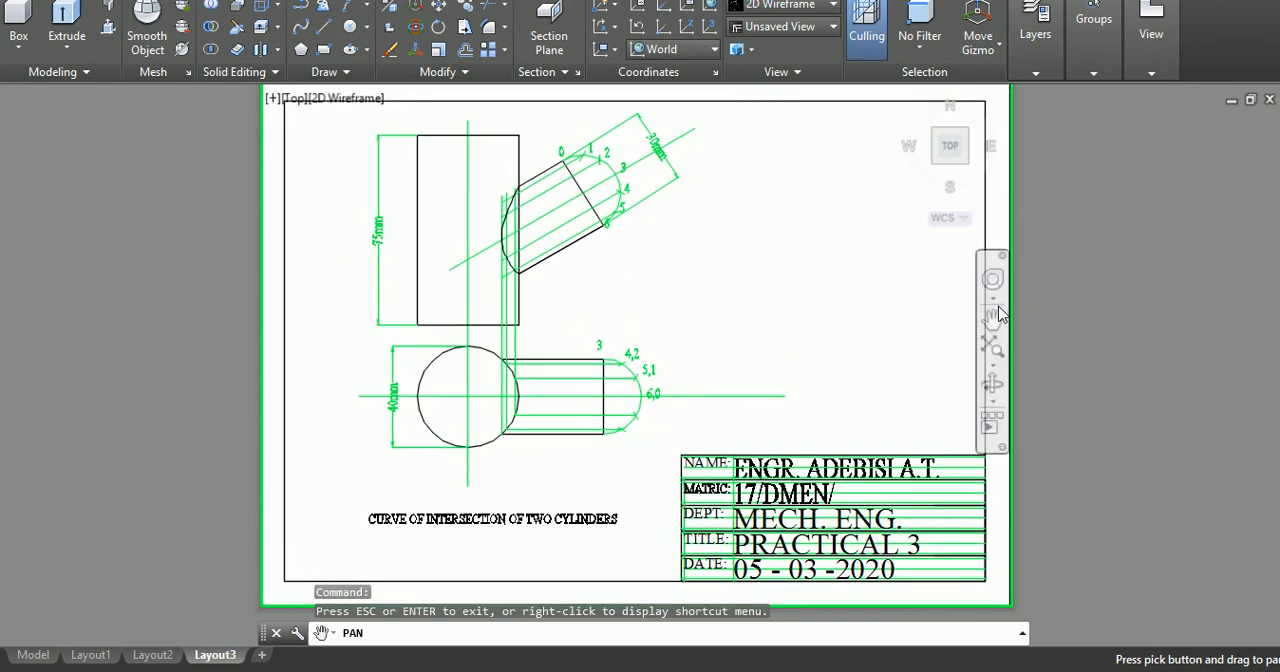
{"action": "key", "text": "Escape"}
{"action": "key", "text": "Escape"}
{"action": "key", "text": "Escape"}
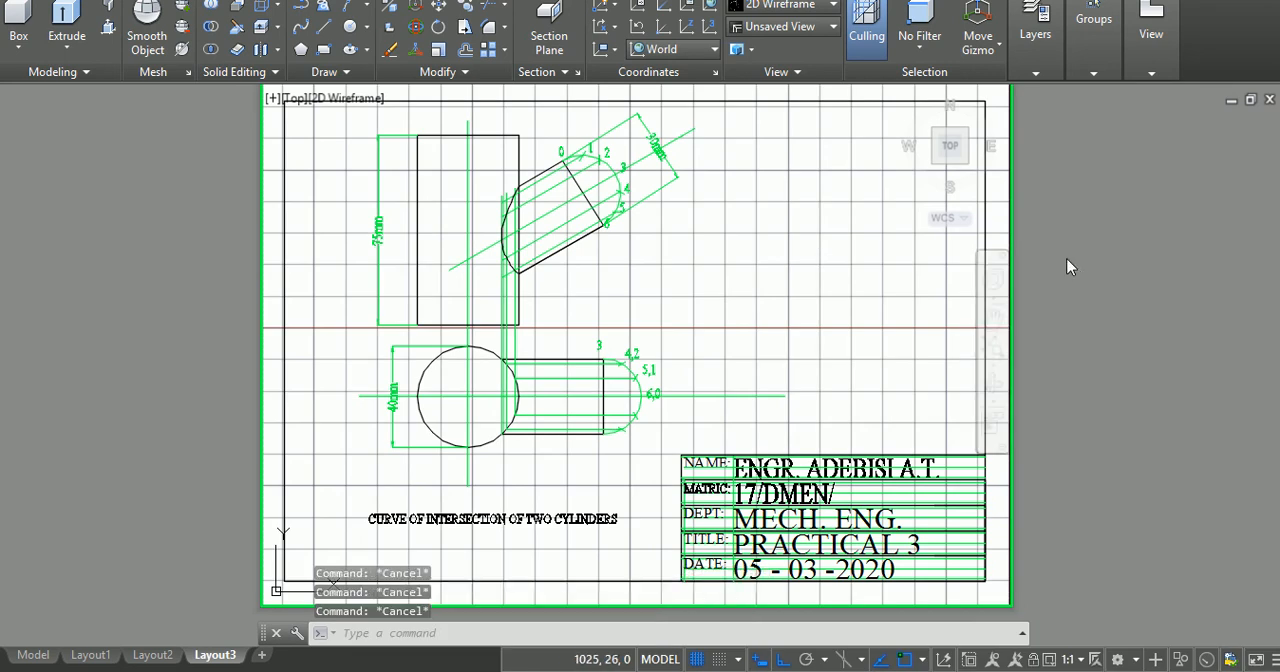
Step: Return from the viewport's model space to paper space on Layout3
{"action": "double_click", "coordinate": [1067, 258]}
{"action": "key", "text": "Escape"}
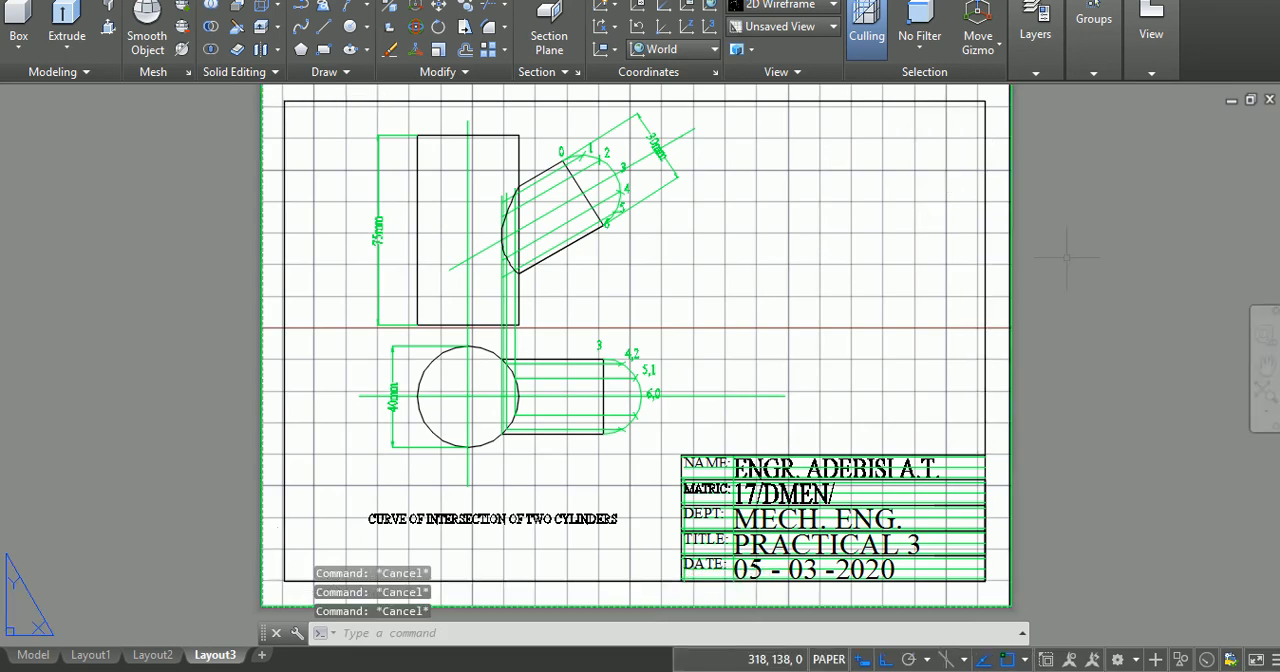
{"action": "scroll", "coordinate": [1031, 289], "scroll_direction": "down", "scroll_amount": 2}
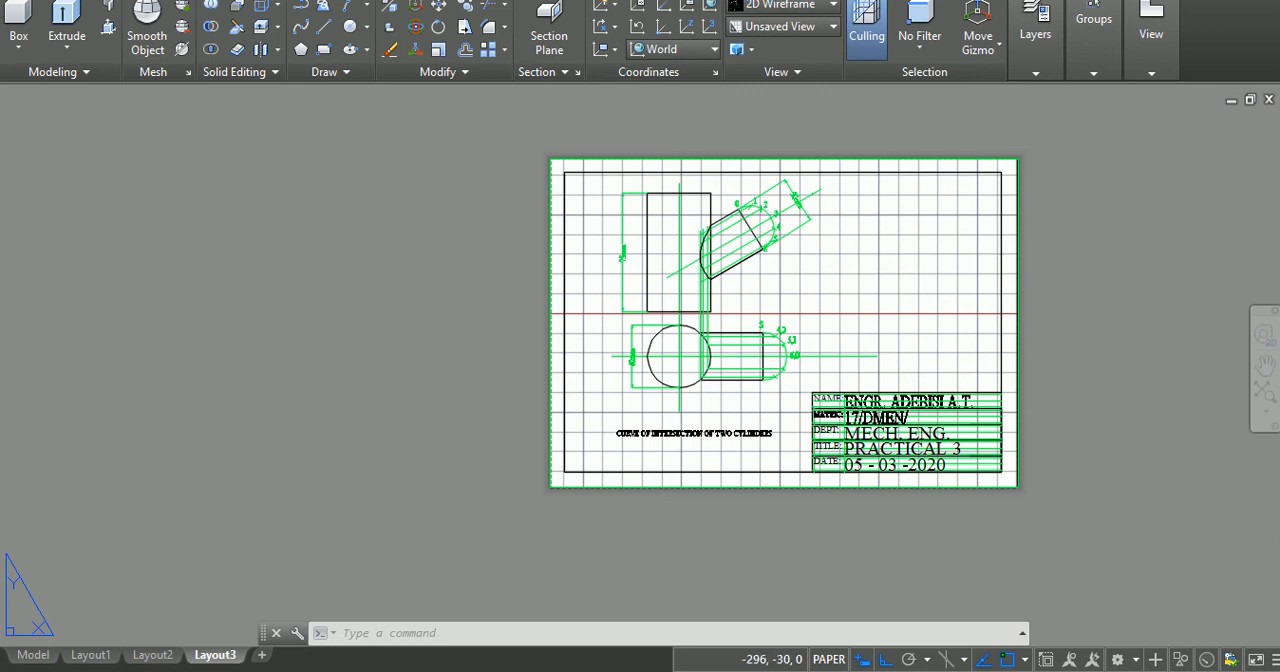
Step: In model space, assign the outer borders of the first six drawings in the upper row to the Defpoints layer
{"action": "left_click", "coordinate": [33, 655]}
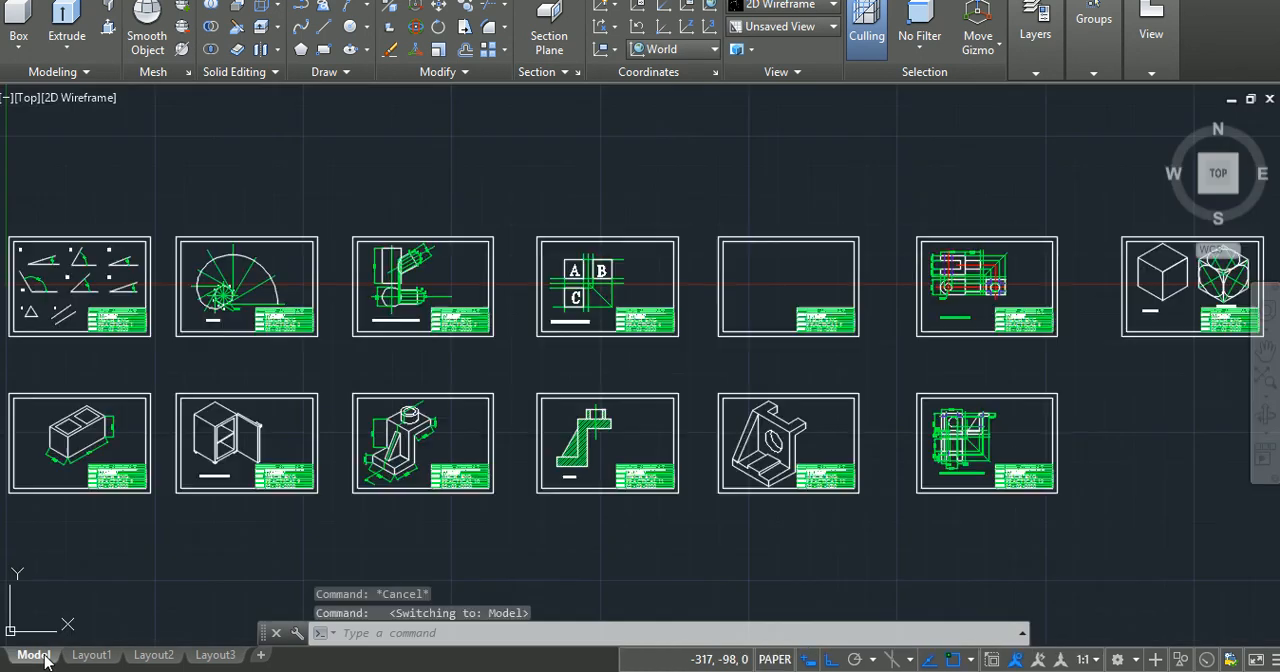
{"action": "left_click", "coordinate": [74, 237]}
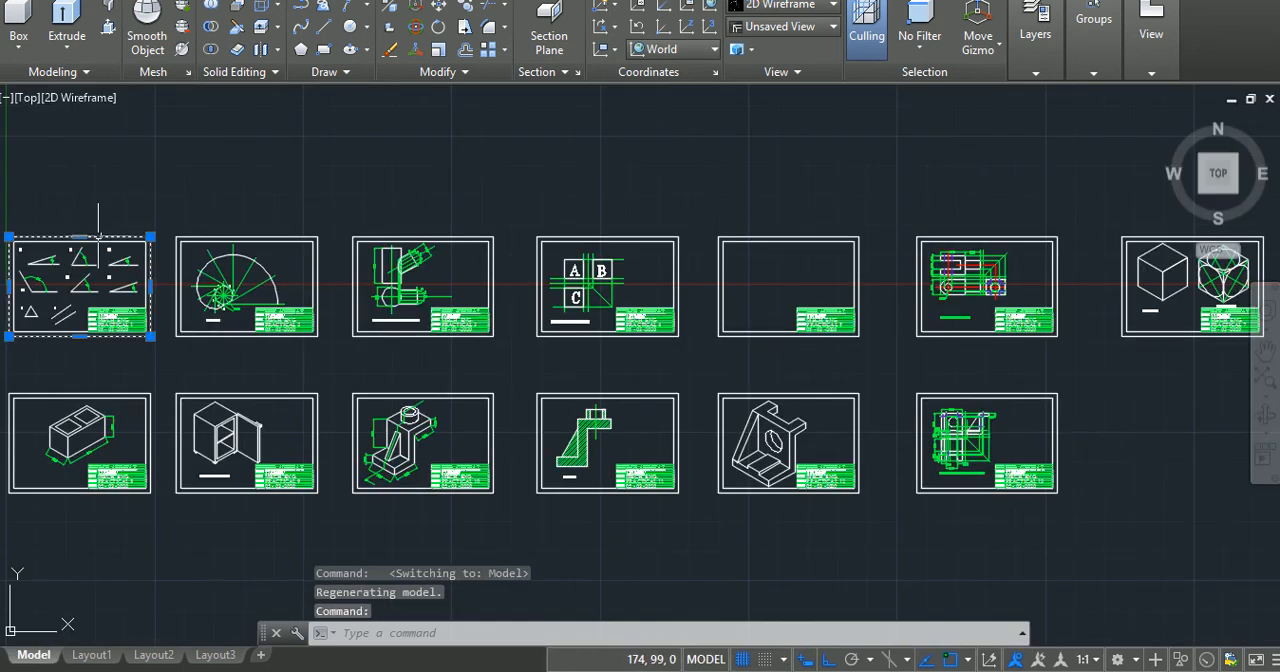
{"action": "left_click", "coordinate": [237, 236]}
{"action": "left_click", "coordinate": [388, 237]}
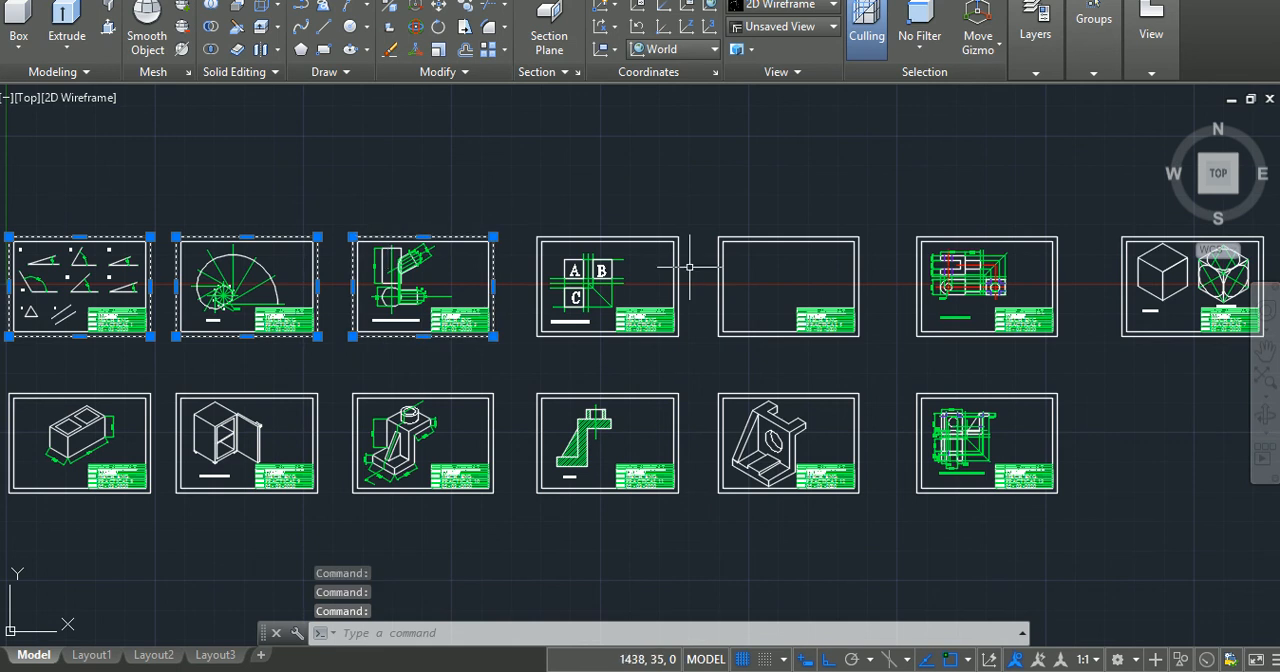
{"action": "left_click", "coordinate": [655, 236]}
{"action": "left_click", "coordinate": [747, 236]}
{"action": "left_click", "coordinate": [932, 236]}
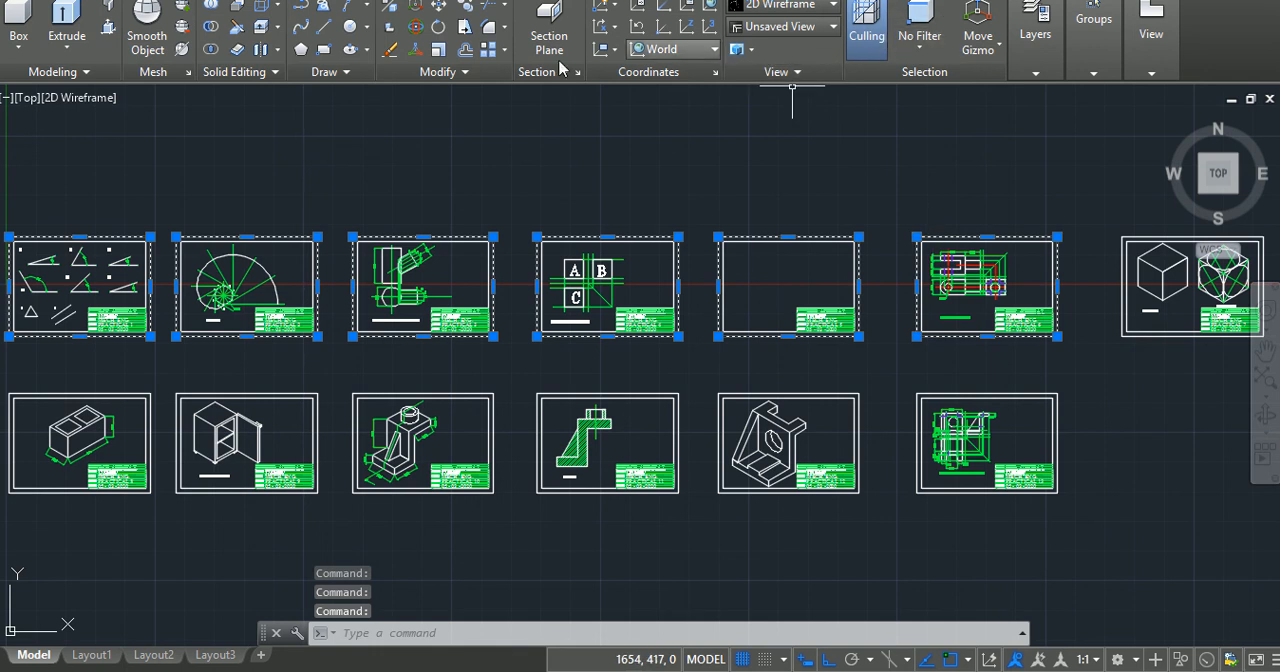
{"action": "left_click", "coordinate": [1030, 68]}
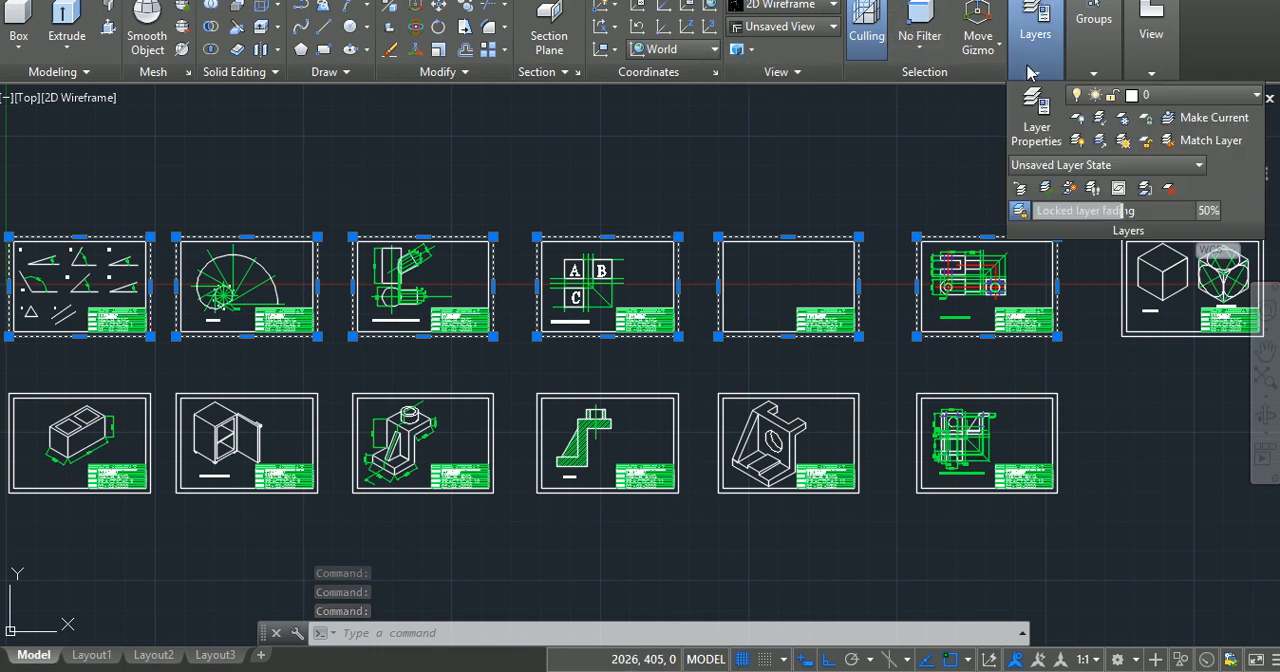
{"action": "left_click", "coordinate": [1196, 96]}
{"action": "left_click", "coordinate": [1187, 191]}
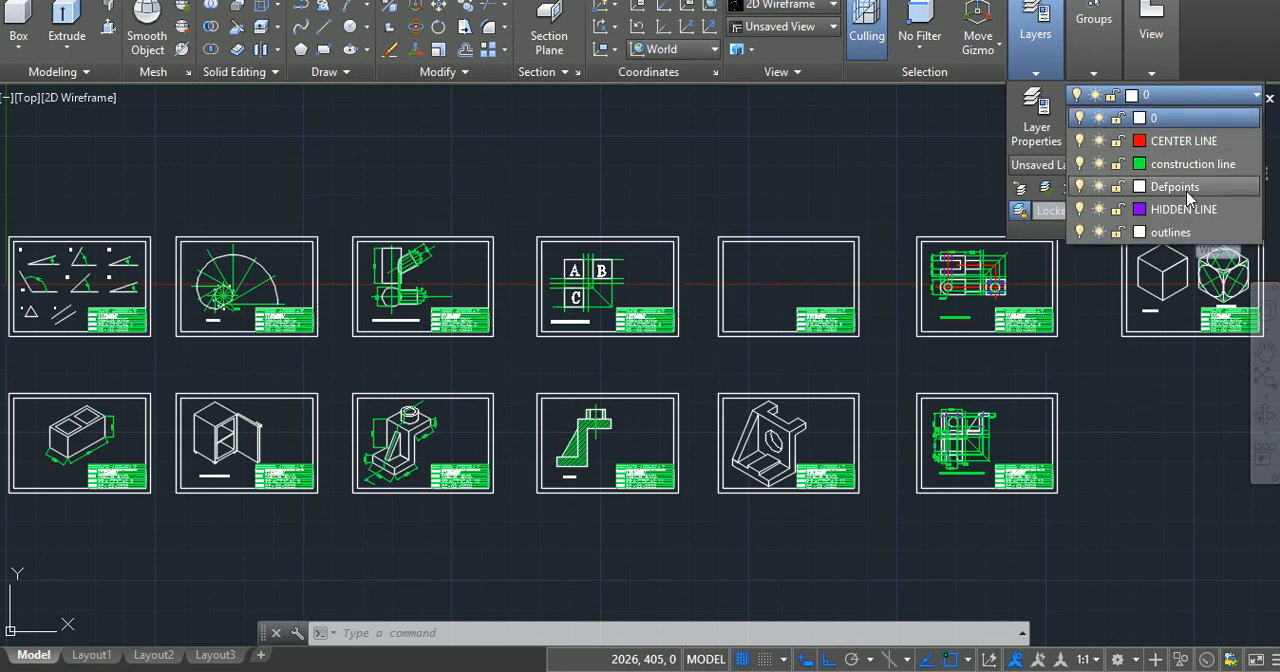
{"action": "left_click", "coordinate": [1187, 194]}
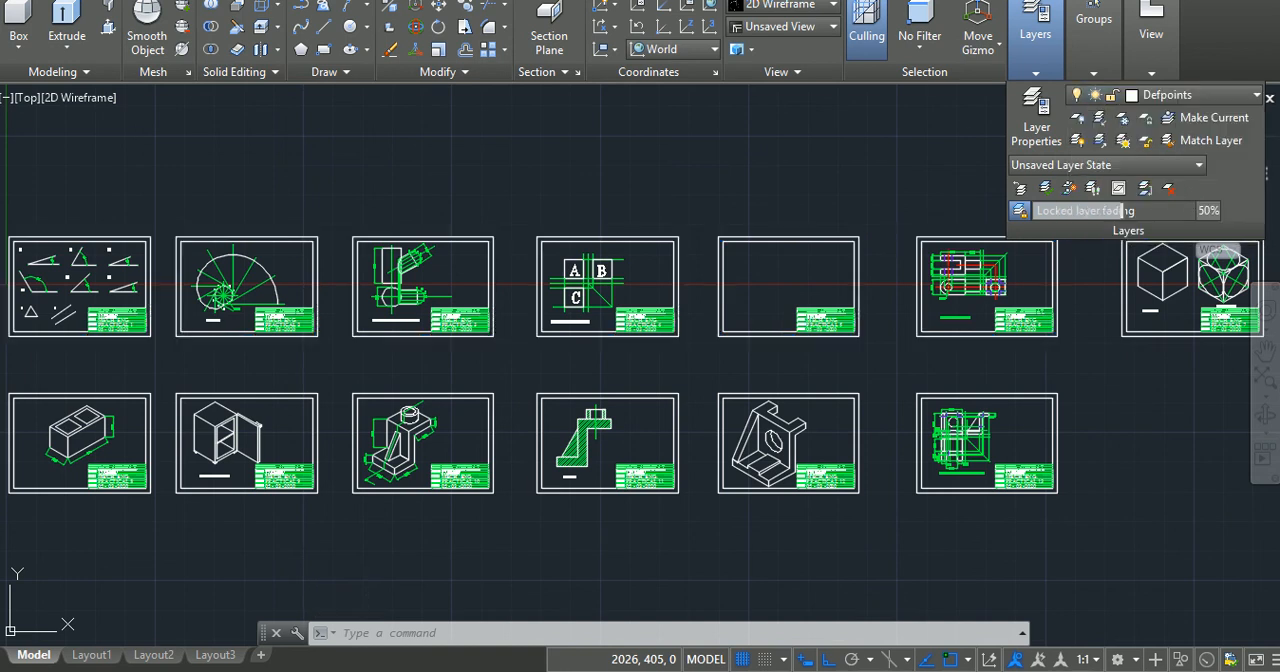
{"action": "key", "text": "Escape"}
{"action": "key", "text": "Escape"}
{"action": "key", "text": "Escape"}
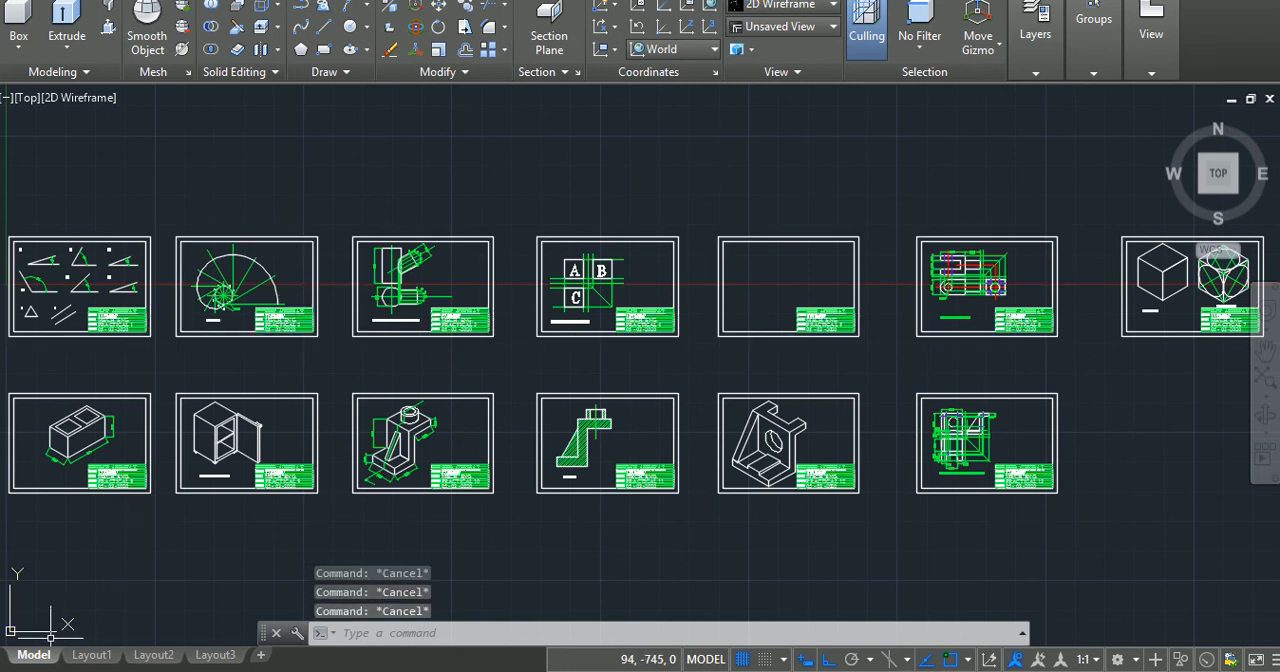
Step: Go to Layout1, select Layout1 through Layout3 and open the Publish dialog for the selected layouts
{"action": "left_click", "coordinate": [80, 655]}
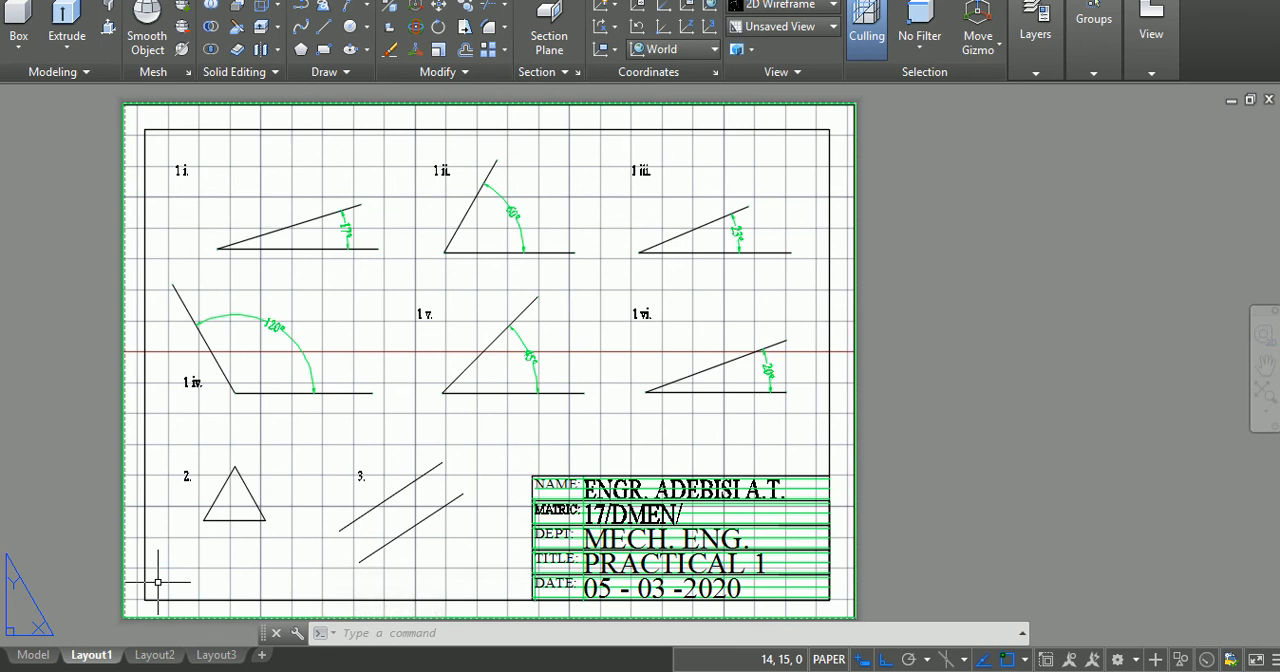
{"action": "mouse_move", "coordinate": [92, 655]}
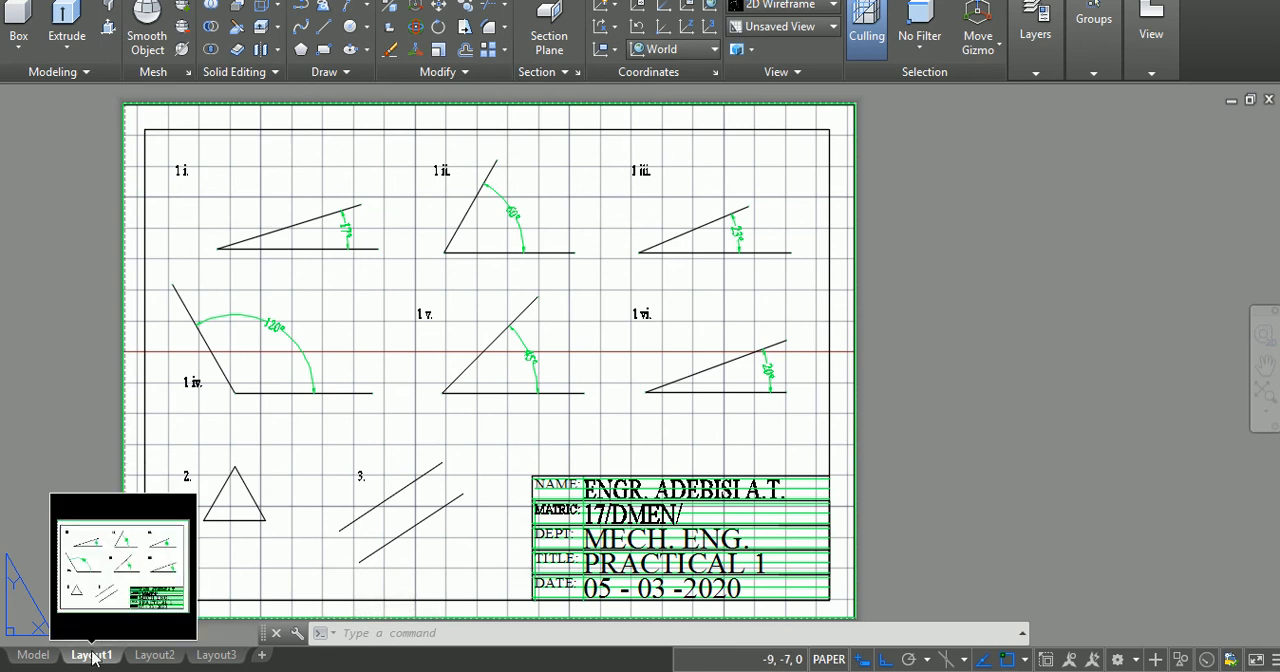
{"action": "mouse_move", "coordinate": [213, 656]}
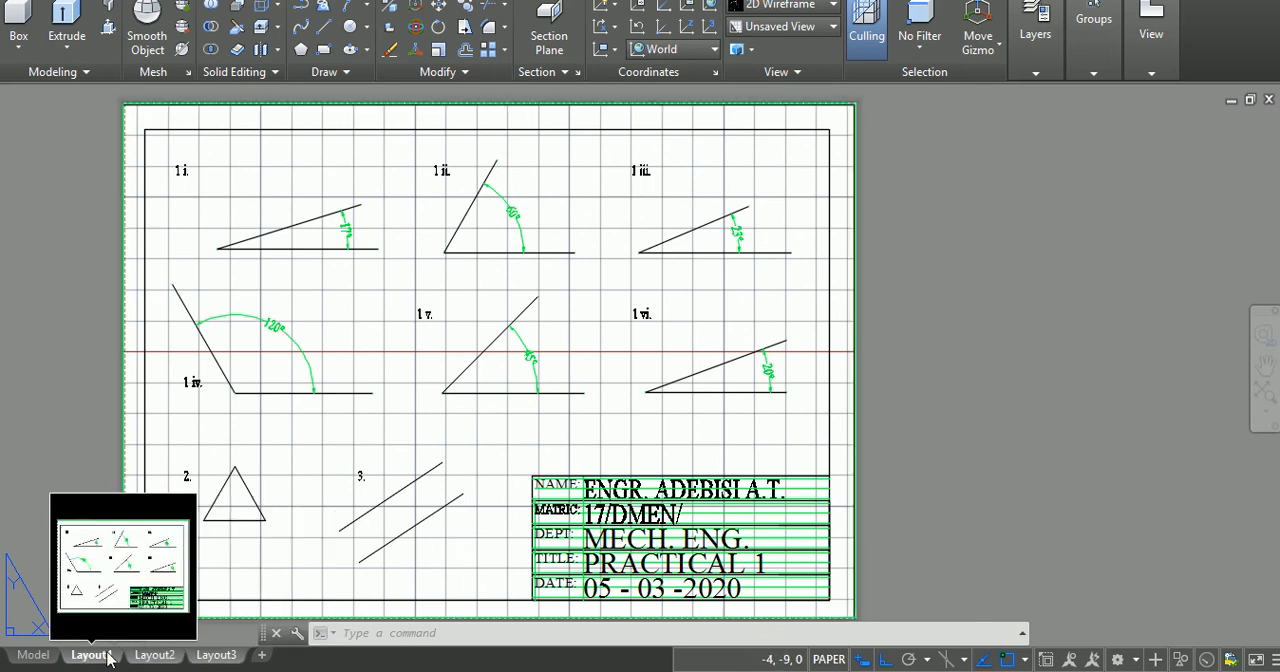
{"action": "right_click", "coordinate": [203, 663]}
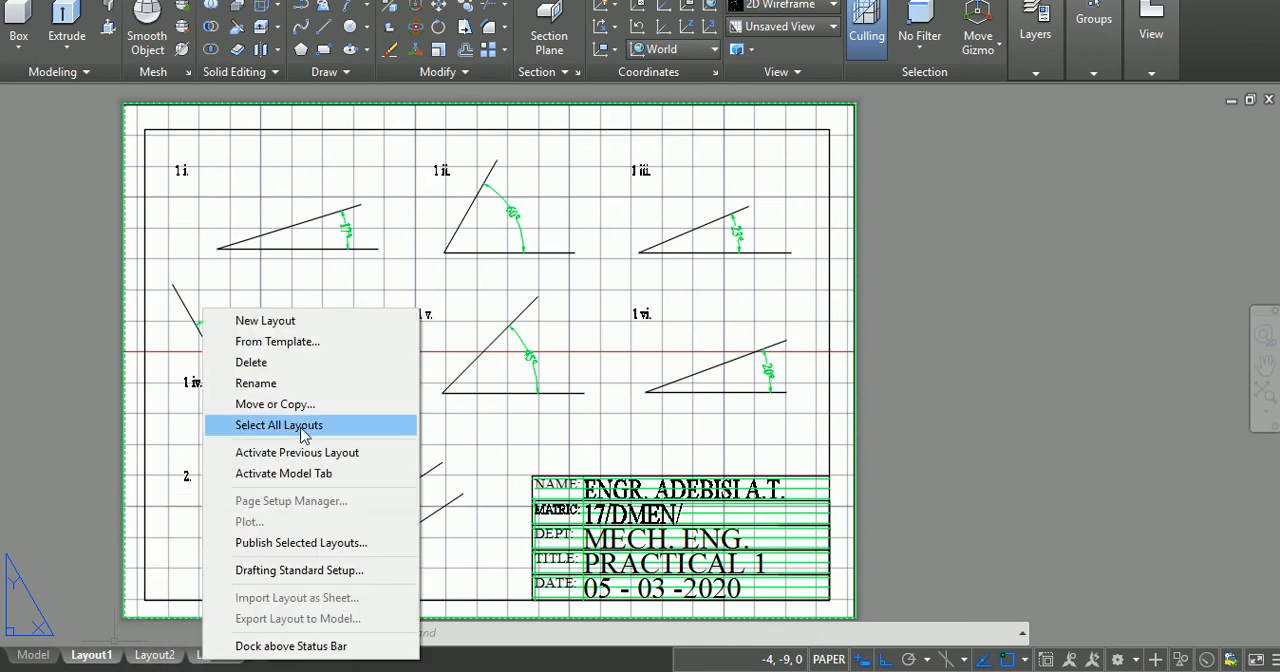
{"action": "left_click", "coordinate": [289, 544]}
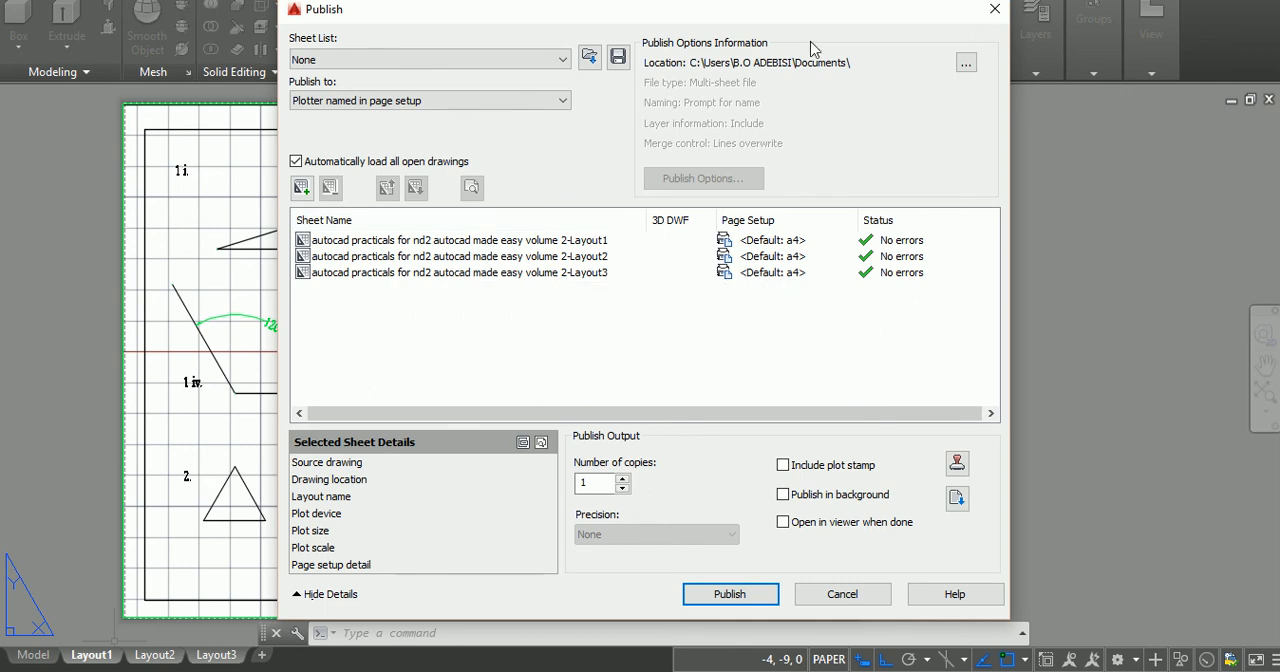
Step: Set the publish output location to the Desktop folder and publish the three layout sheets
{"action": "left_click", "coordinate": [966, 66]}
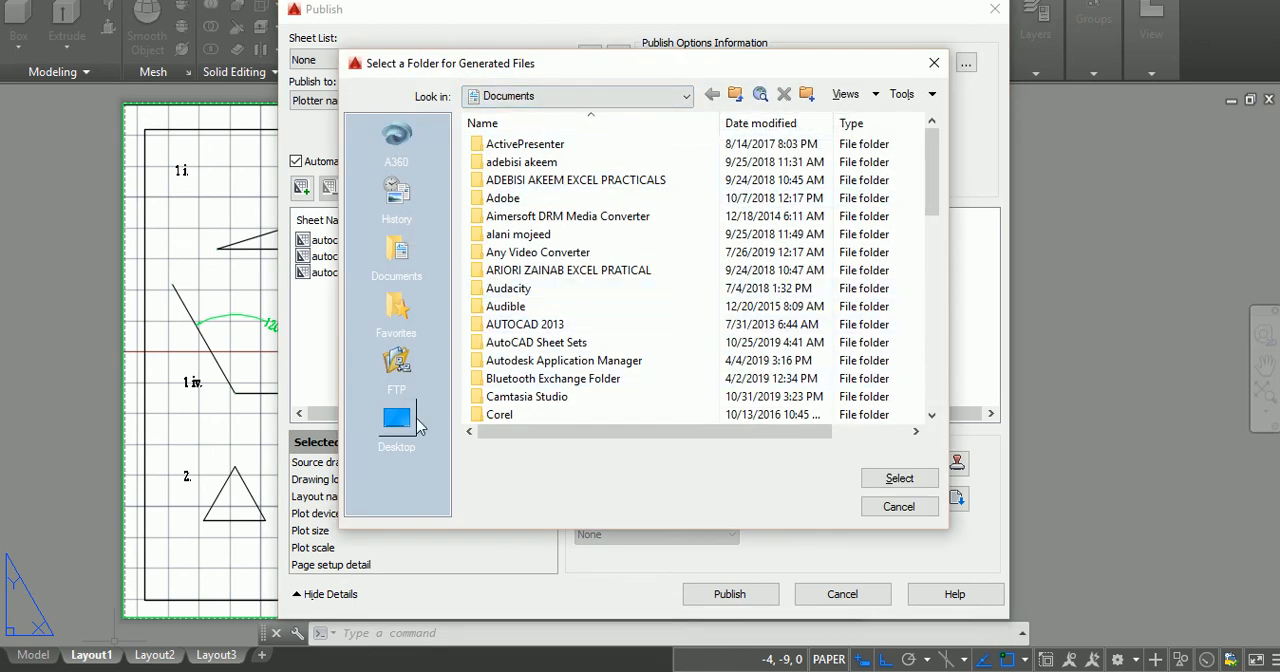
{"action": "left_click", "coordinate": [396, 422]}
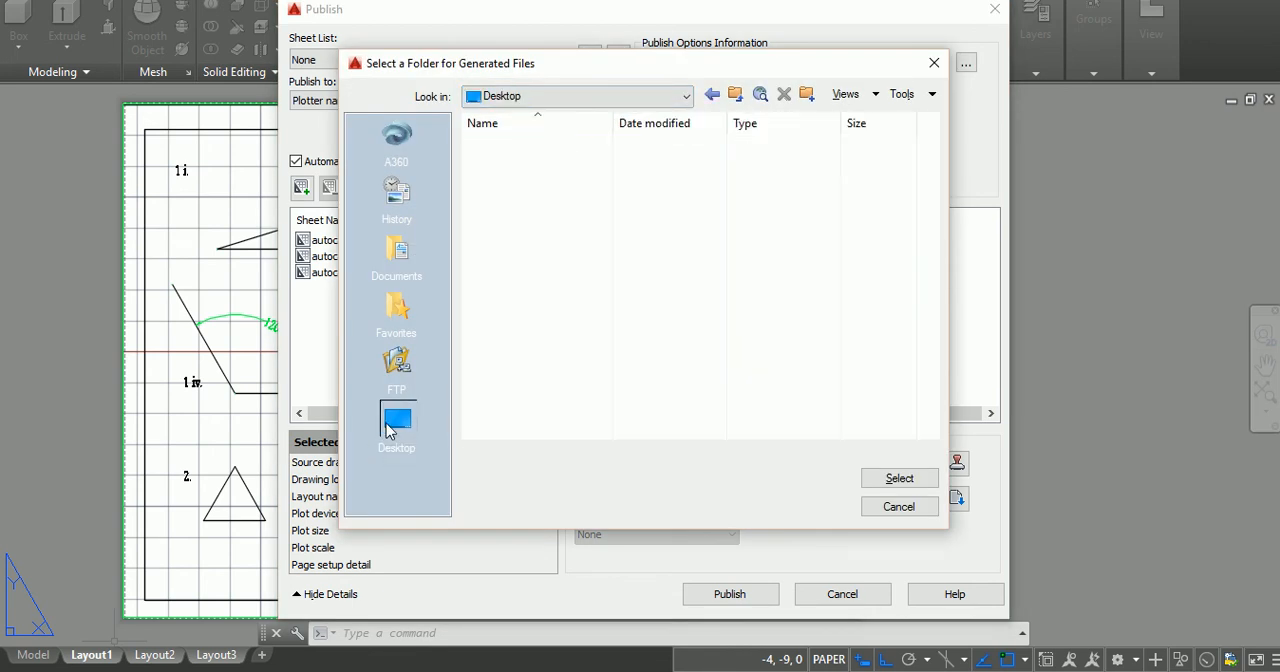
{"action": "left_click", "coordinate": [895, 481]}
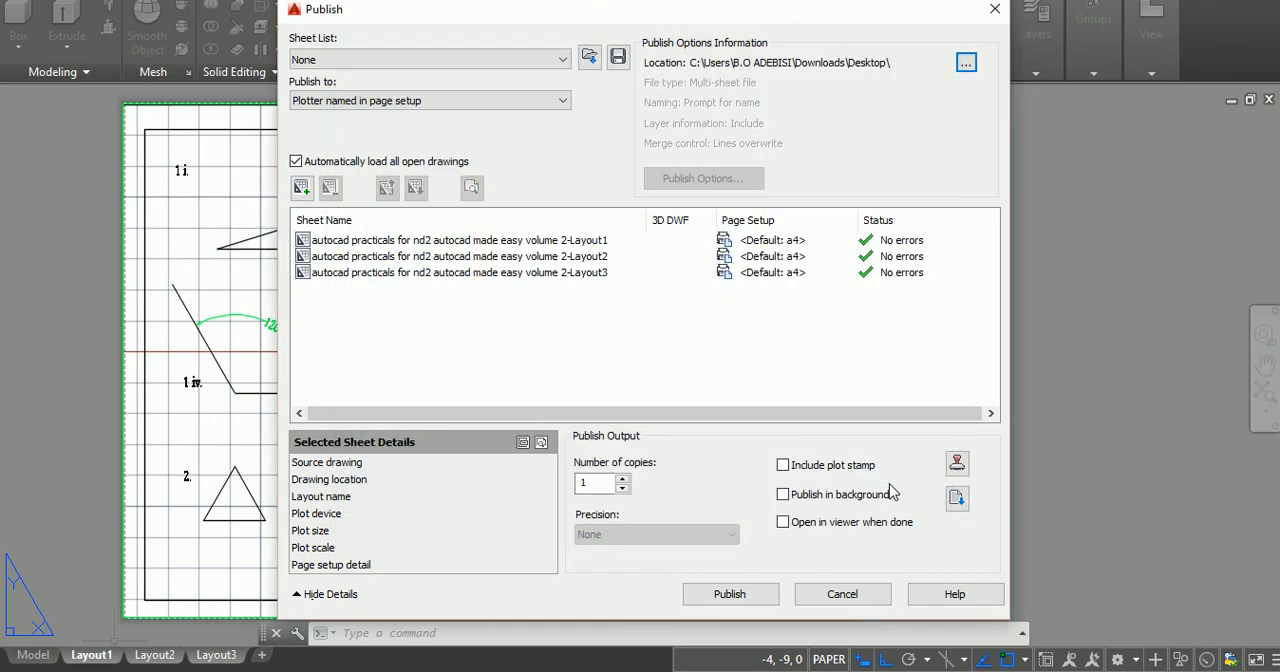
{"action": "left_click", "coordinate": [748, 592]}
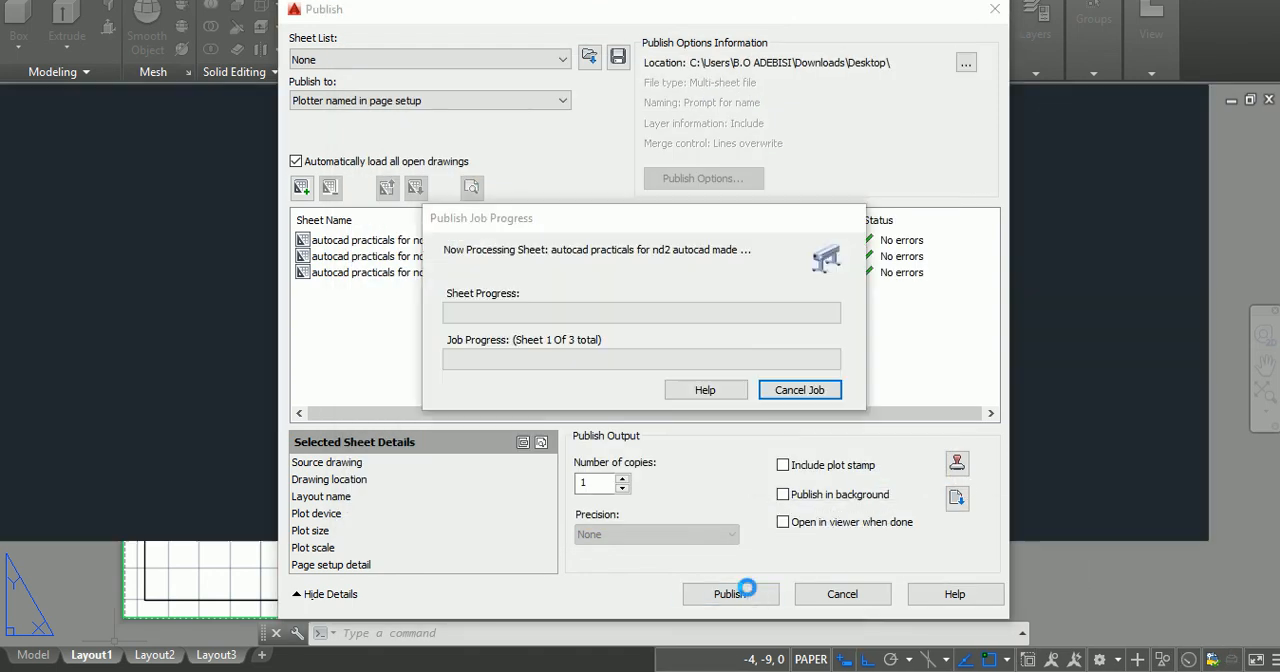